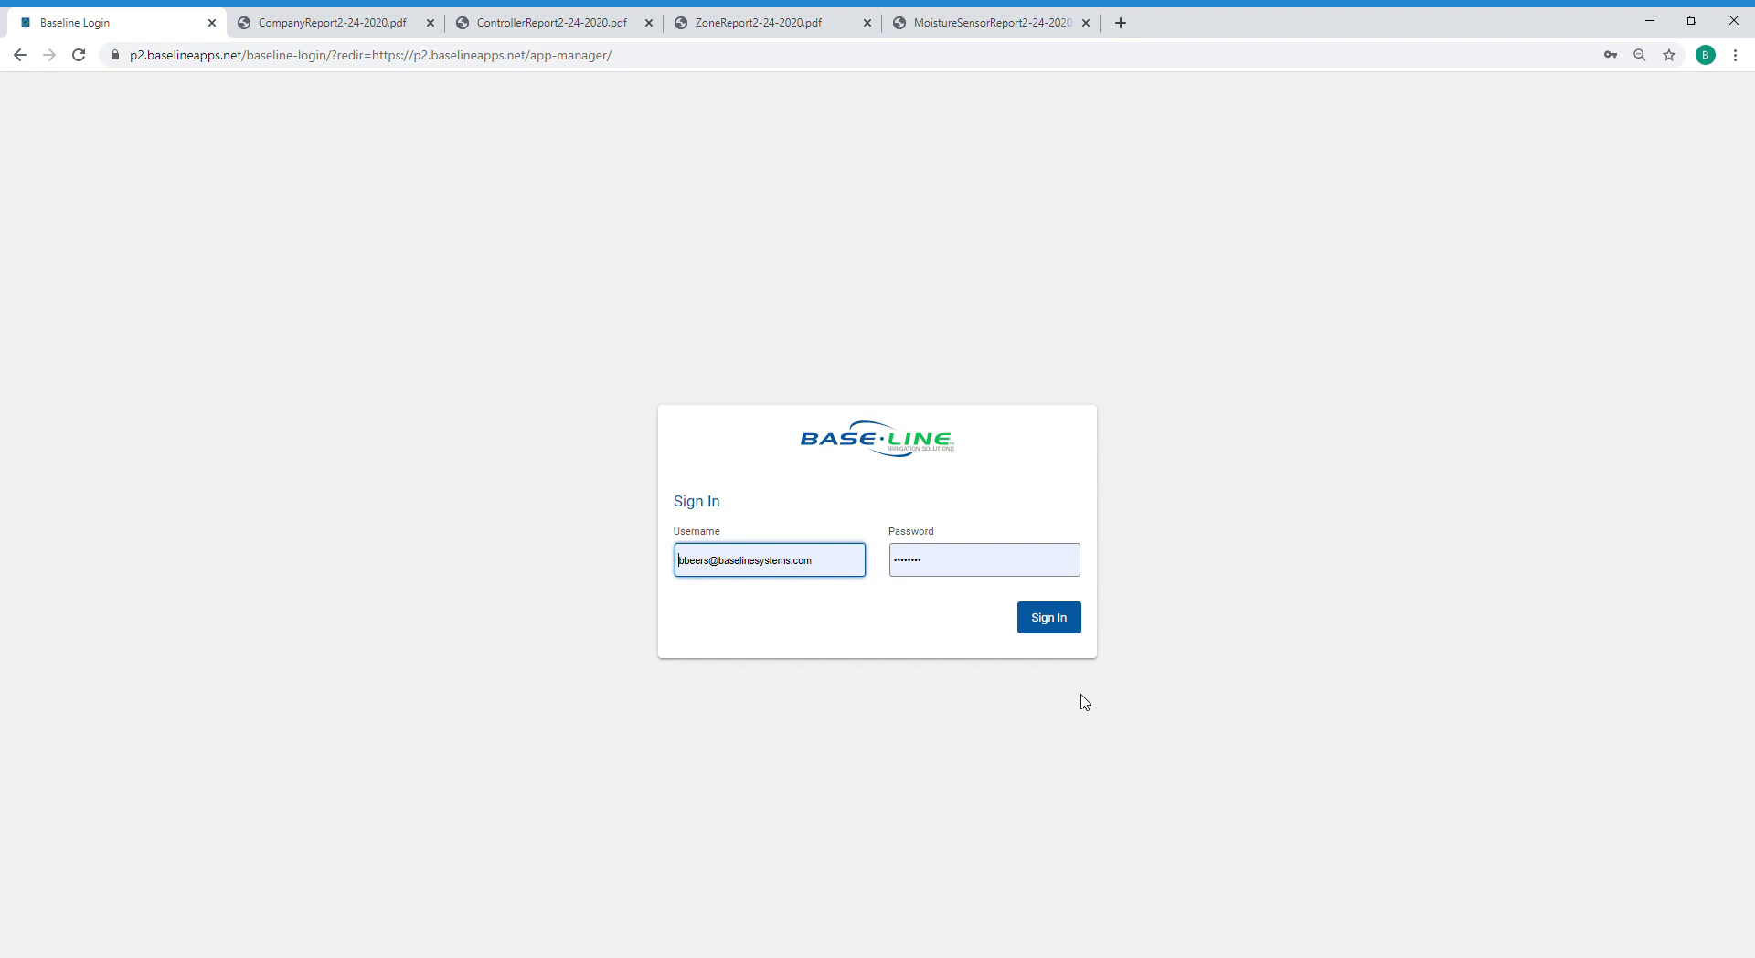
# Step: Sign in to Baseline AppManager with the account's username and password
pyautogui.click(1063, 633)
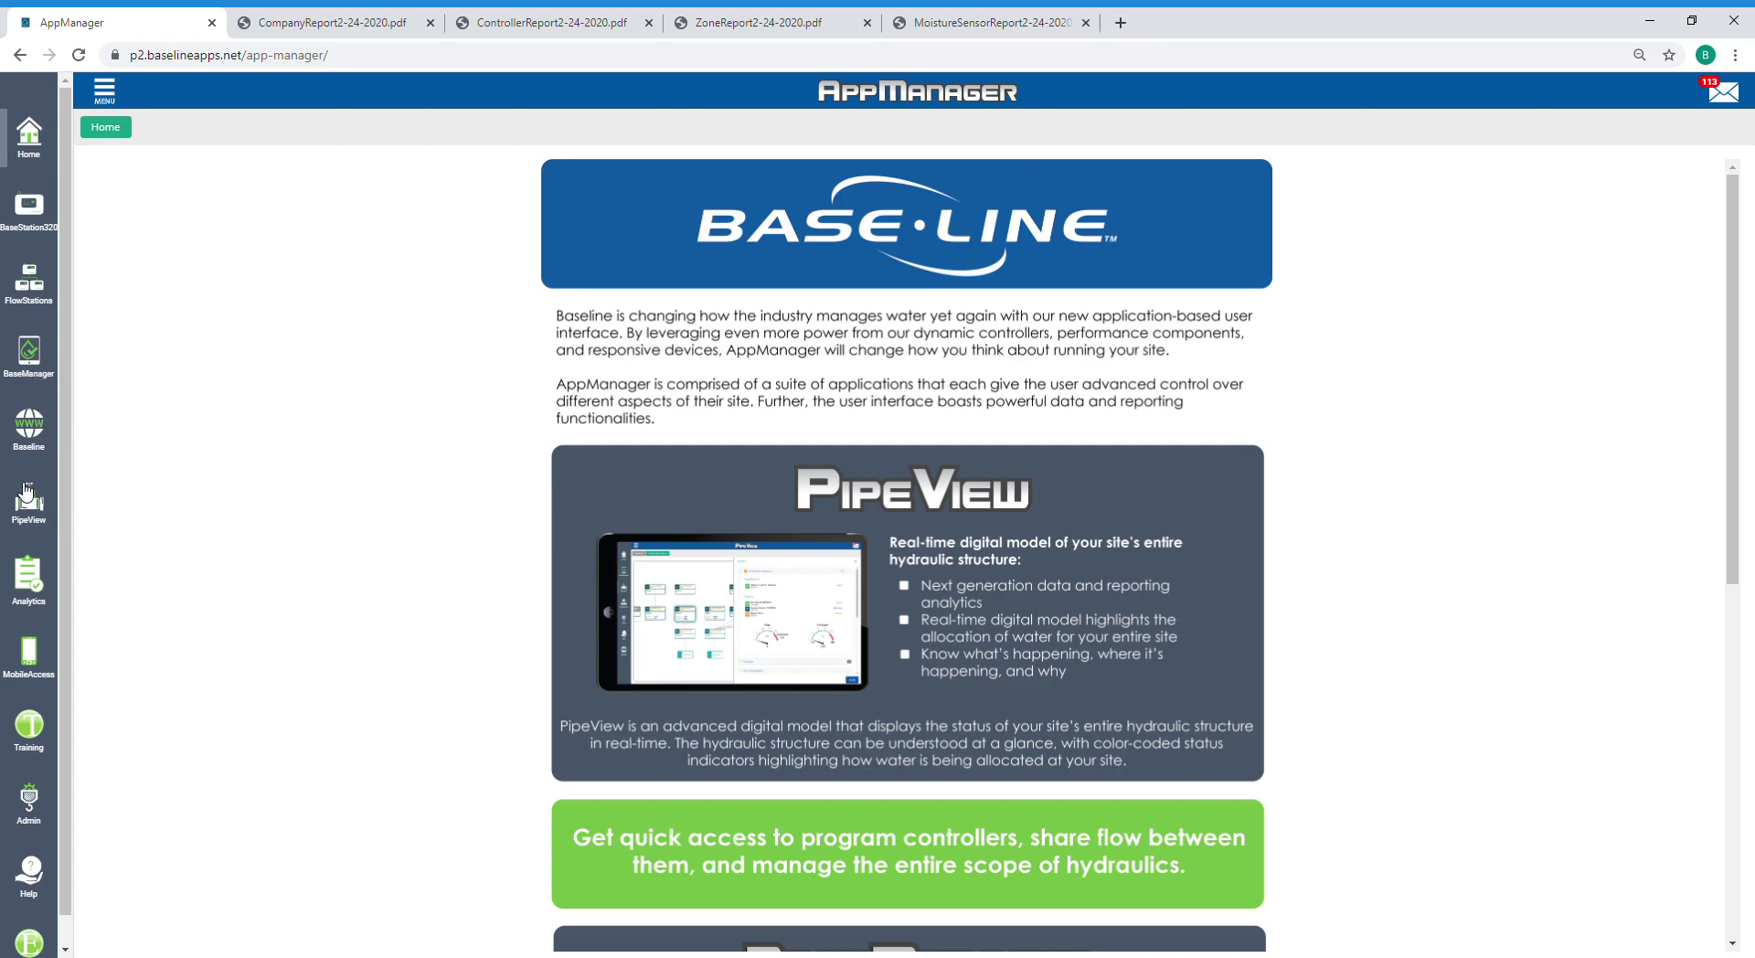
# Step: Open Analytics from the left sidebar to list the company Automated_Test_Systems
pyautogui.click(39, 587)
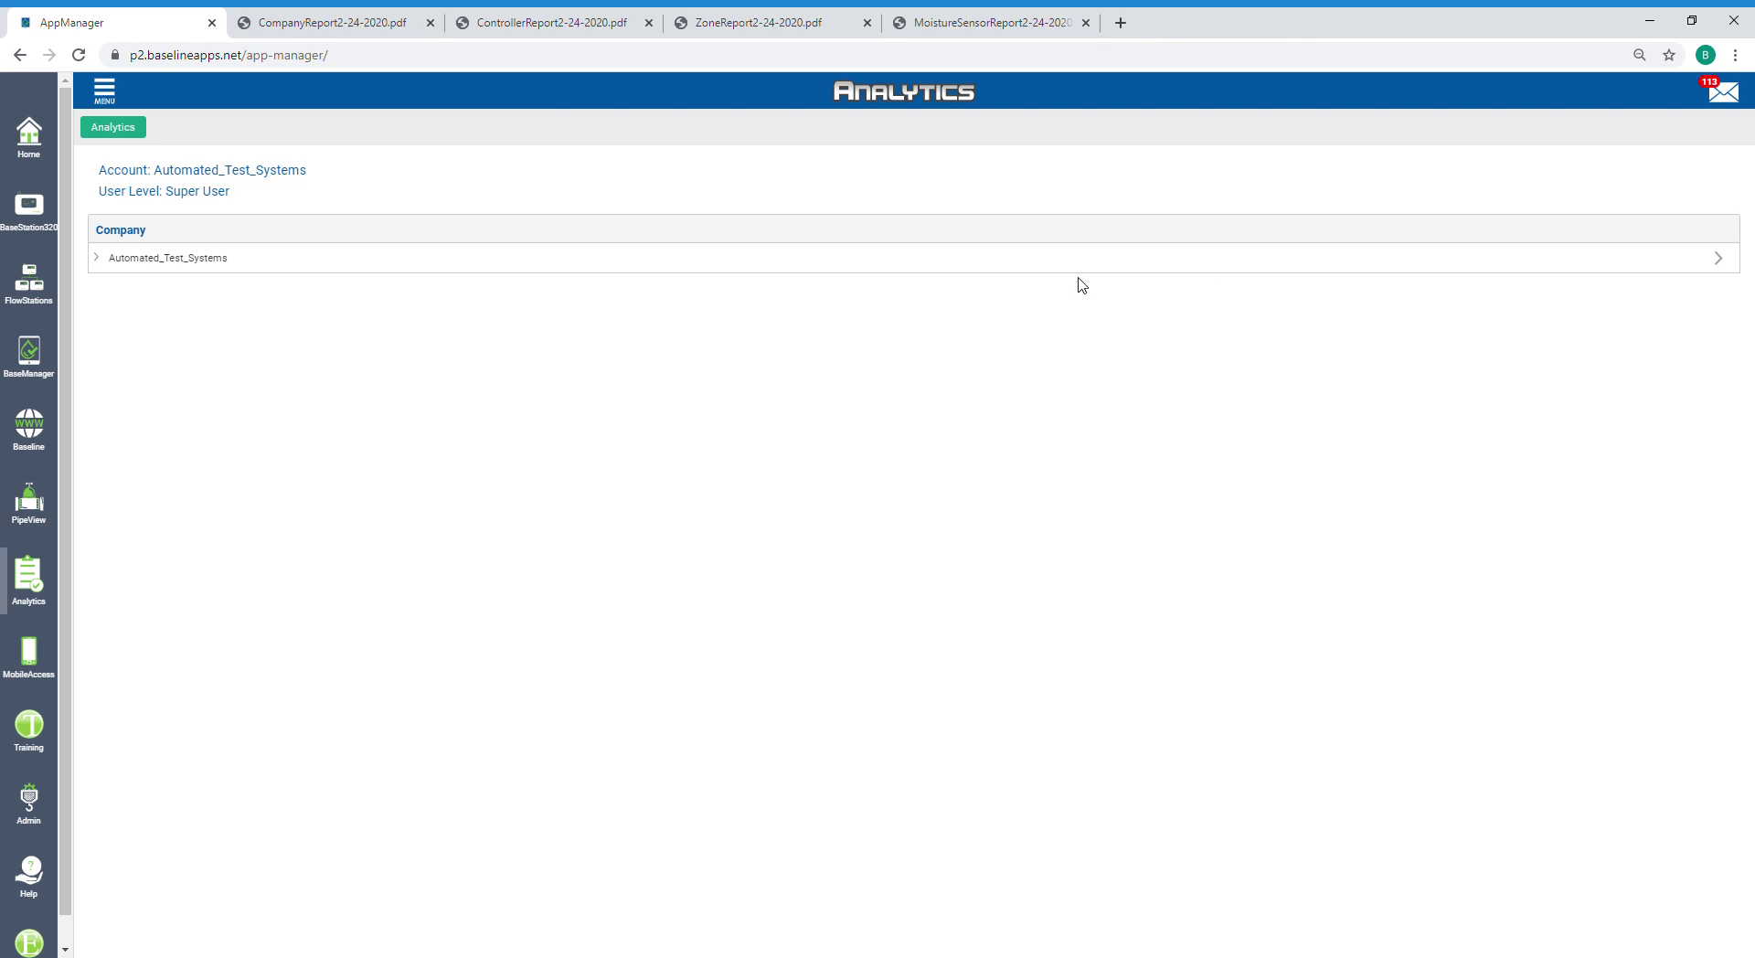
# Step: Open the Automated_Test_Systems company report and inspect its flow gauges and monthly usage bars
pyautogui.click(1719, 261)
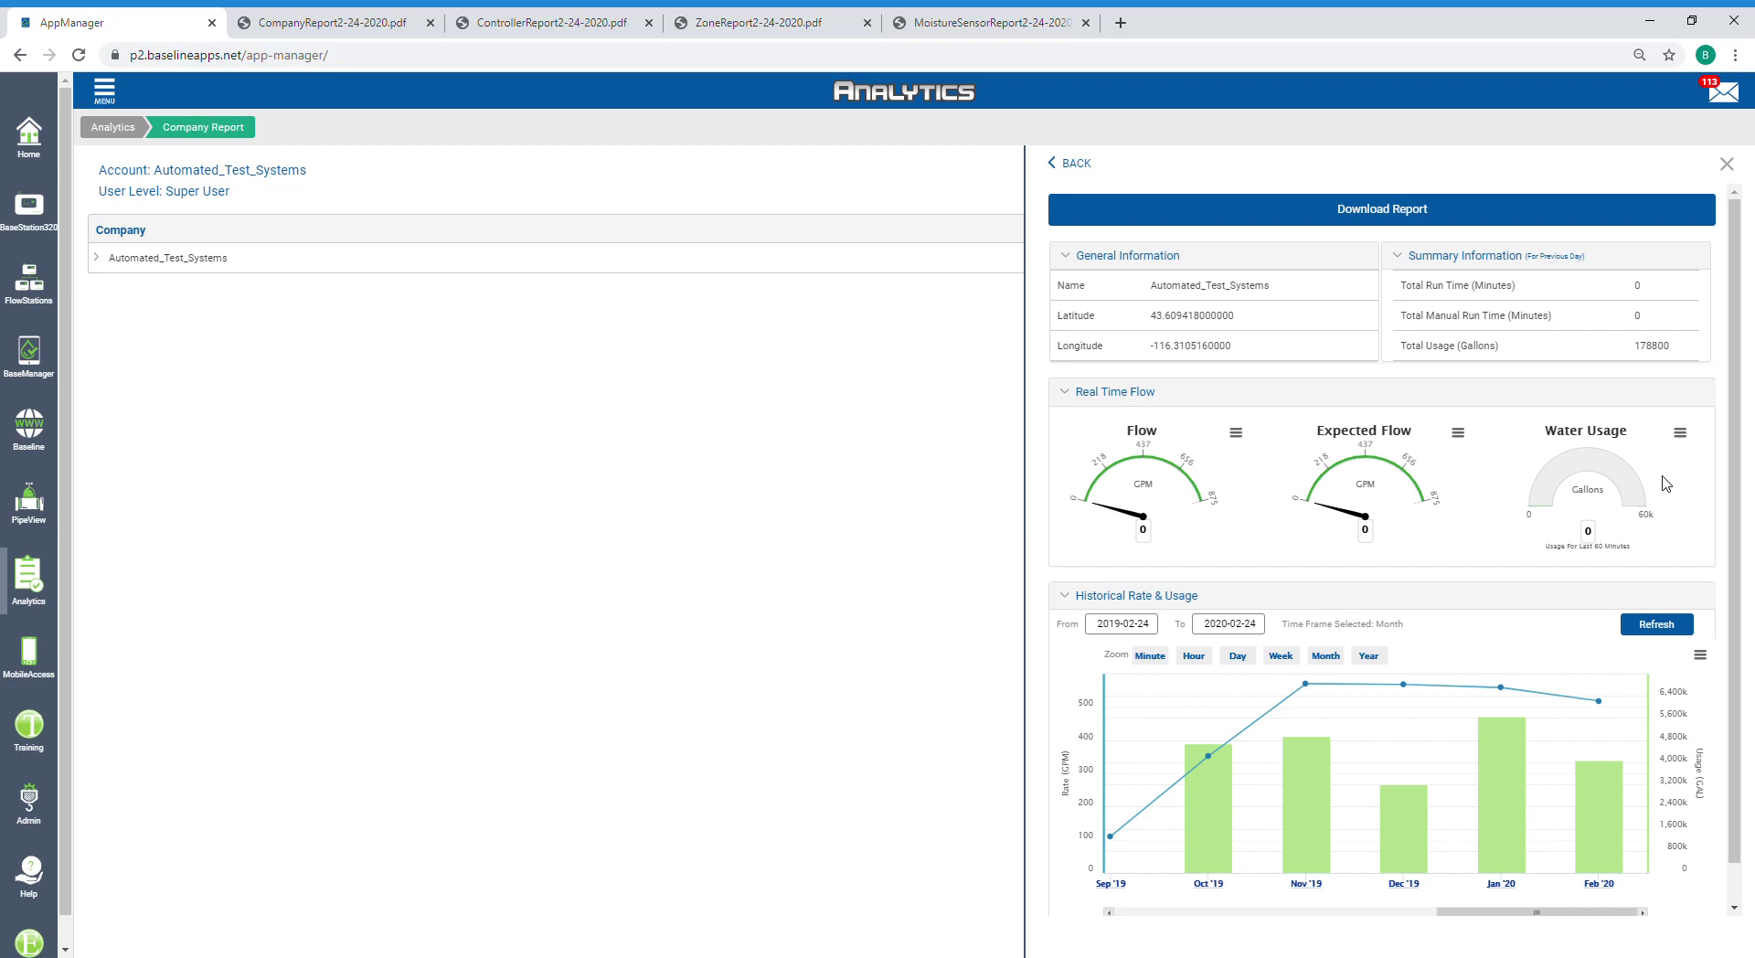
pyautogui.scroll(-1, 1591, 625)
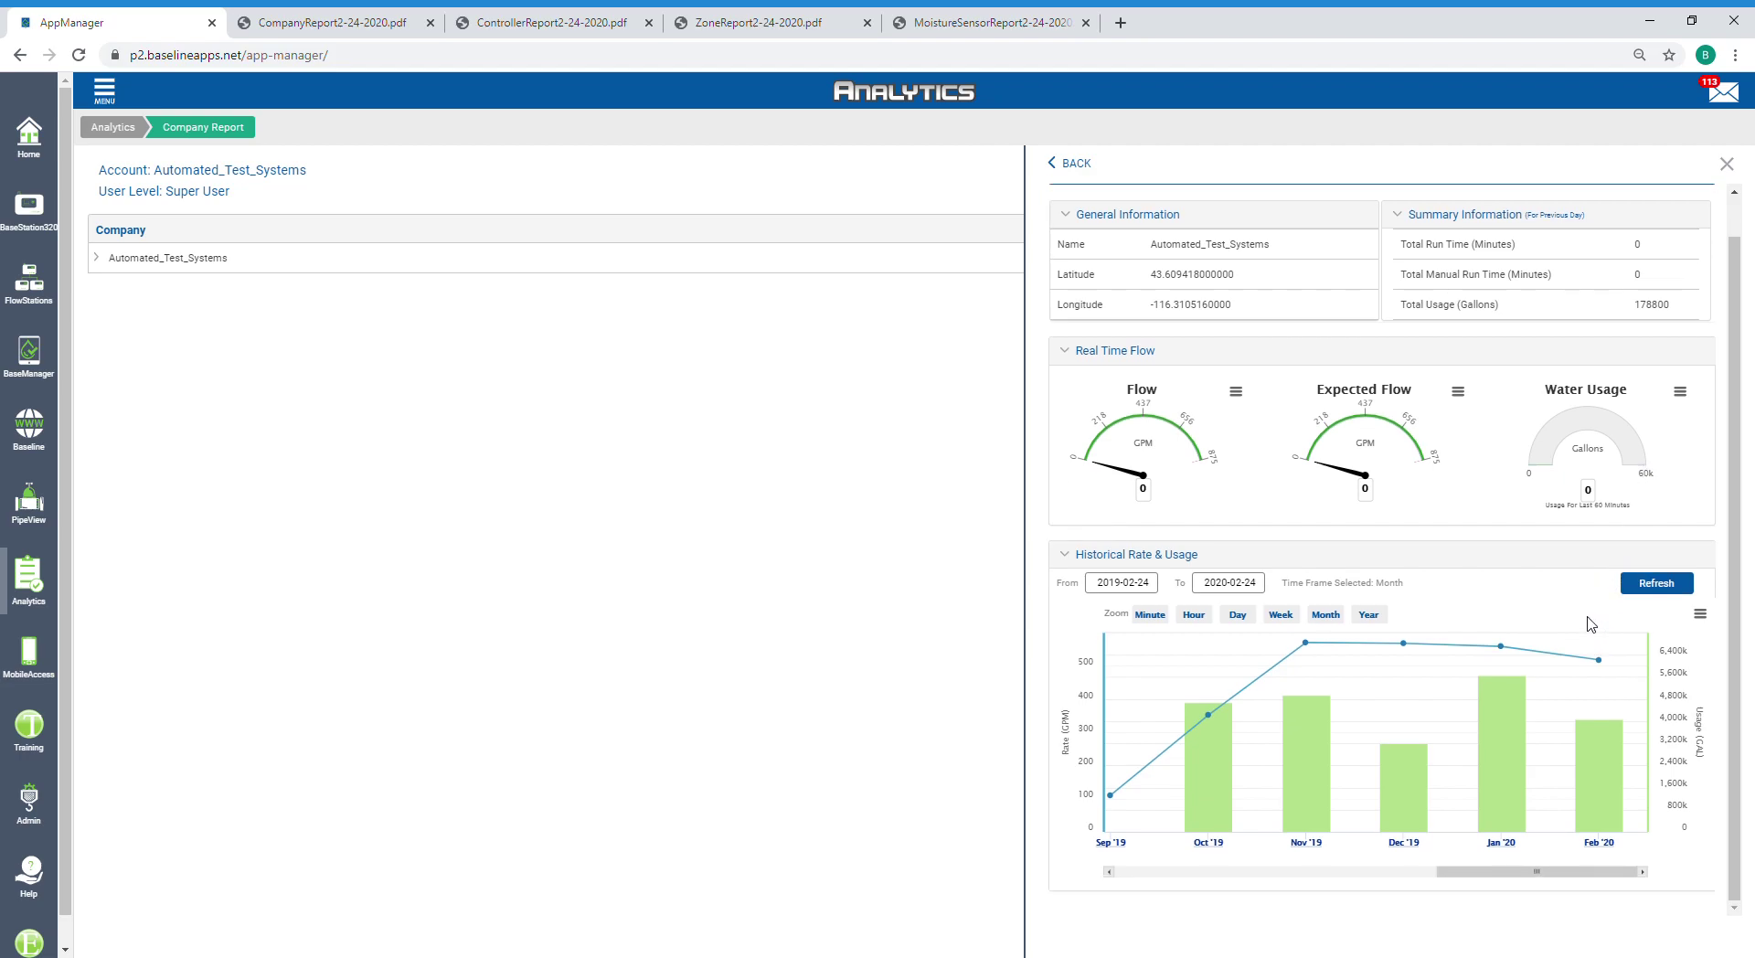
pyautogui.scroll(1, 1591, 624)
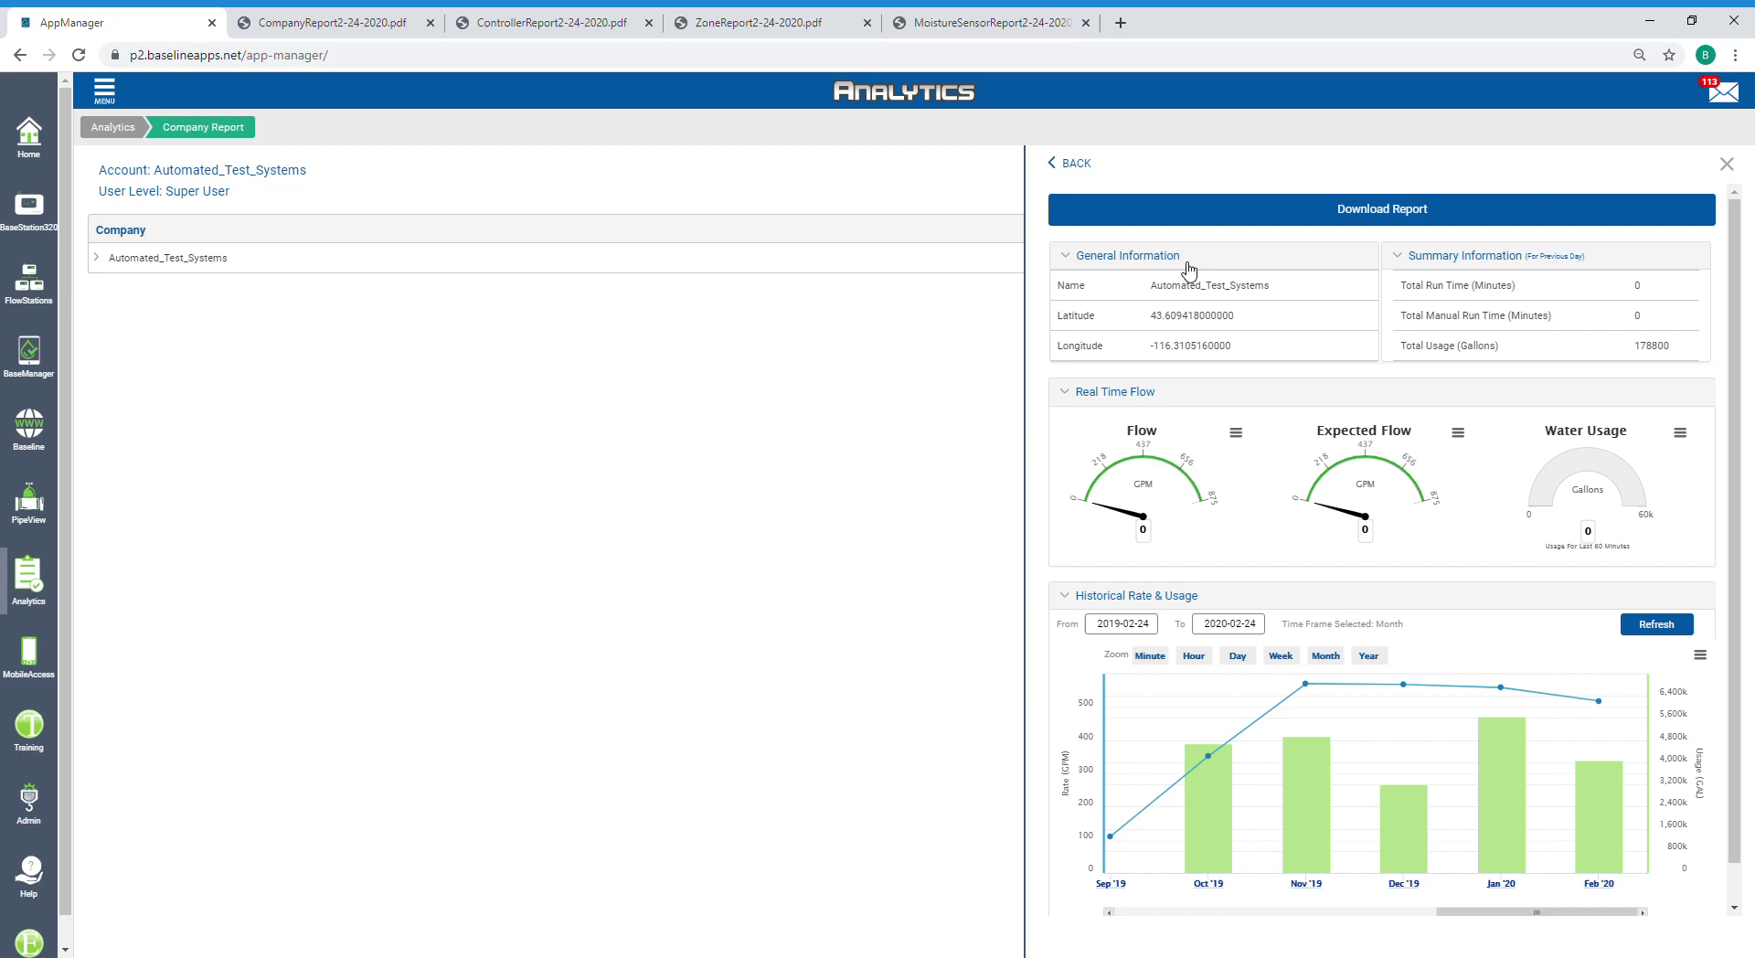
pyautogui.moveTo(1205, 748)
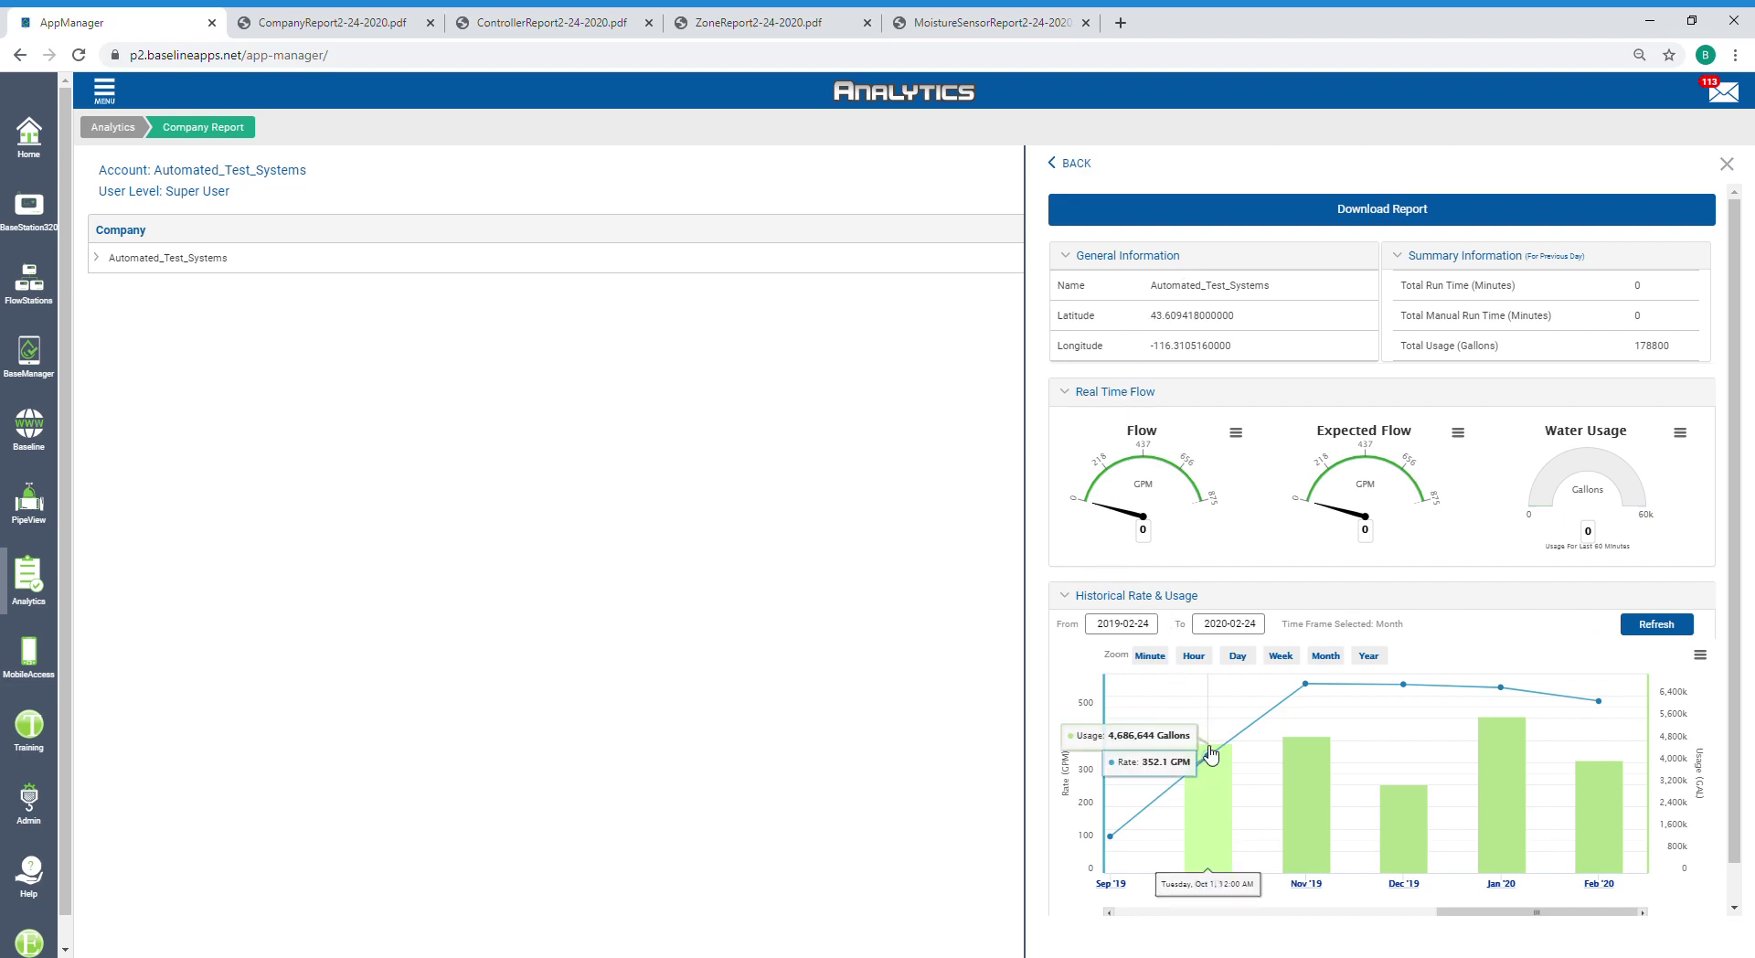
pyautogui.moveTo(1316, 681)
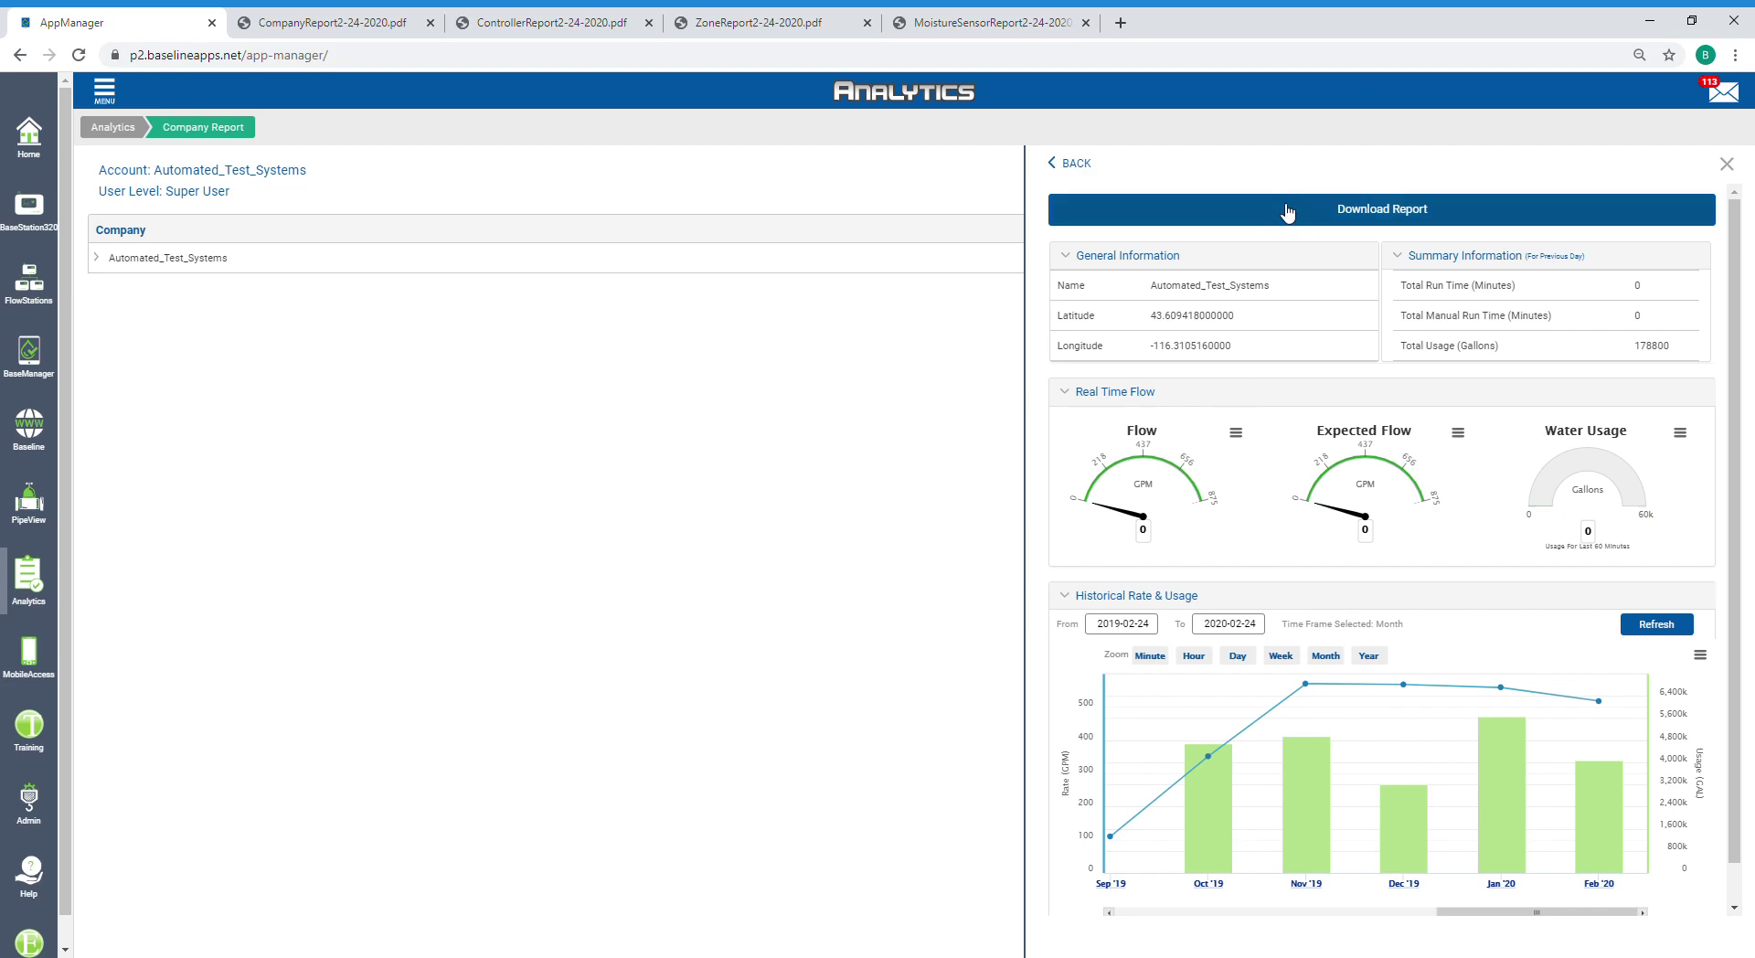
pyautogui.click(355, 25)
pyautogui.scroll(5, 387, 385)
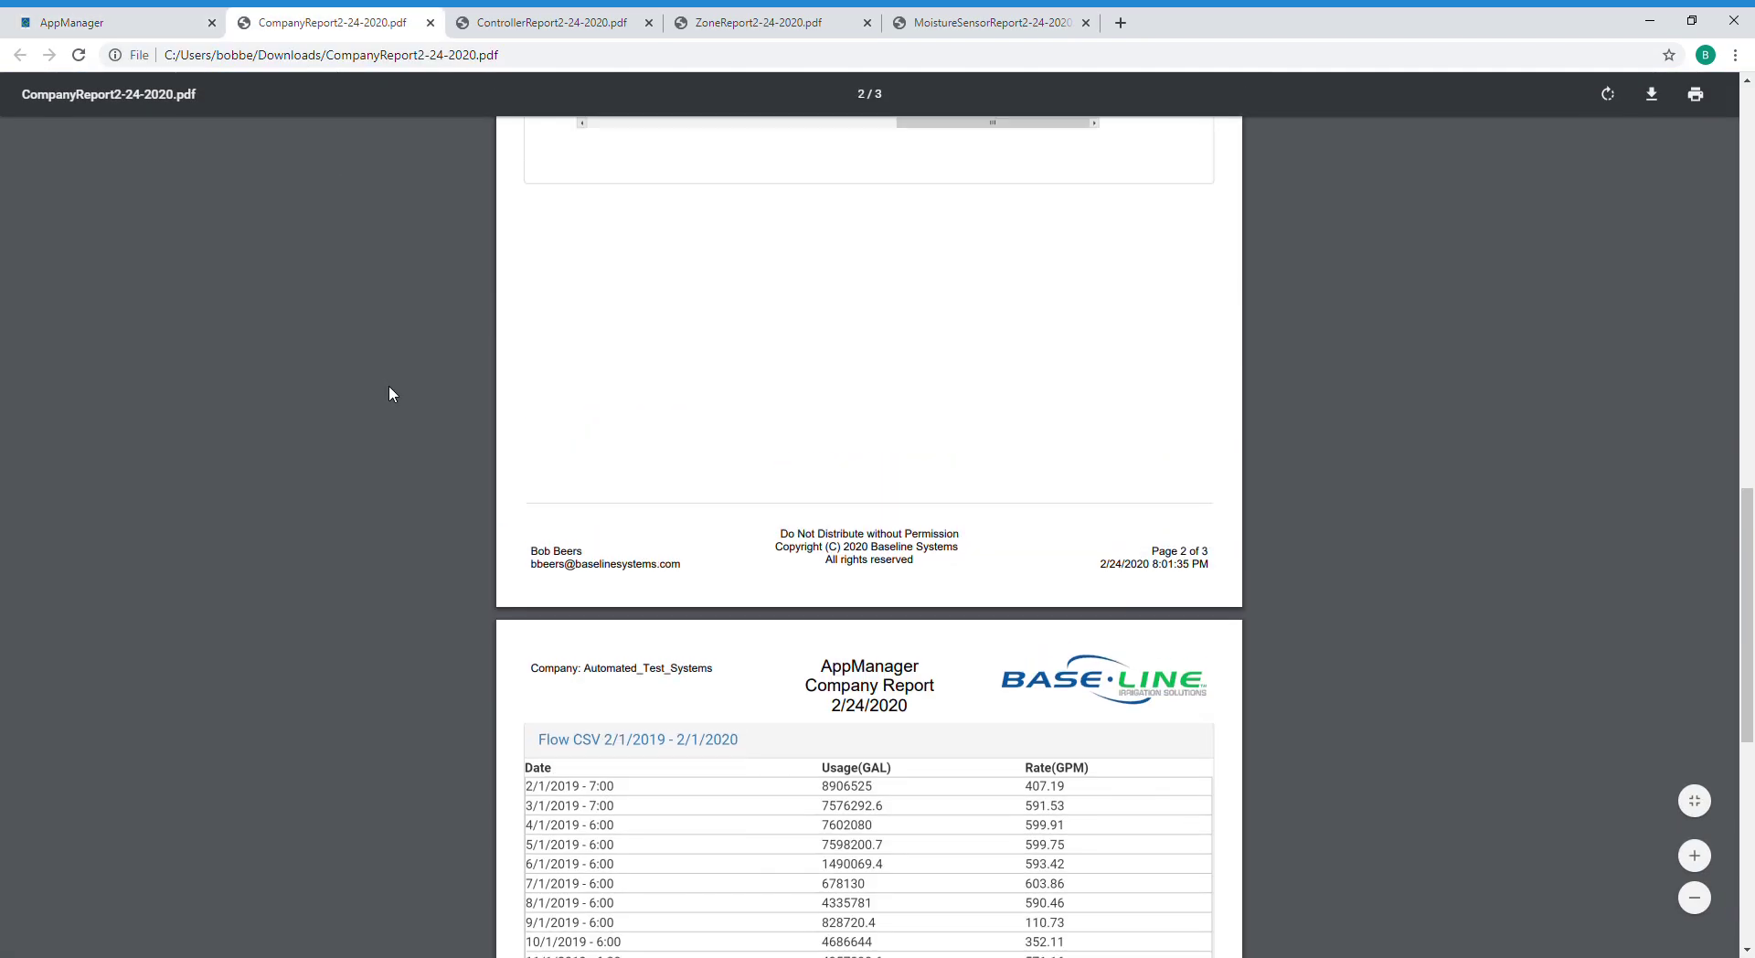
pyautogui.scroll(10, 389, 386)
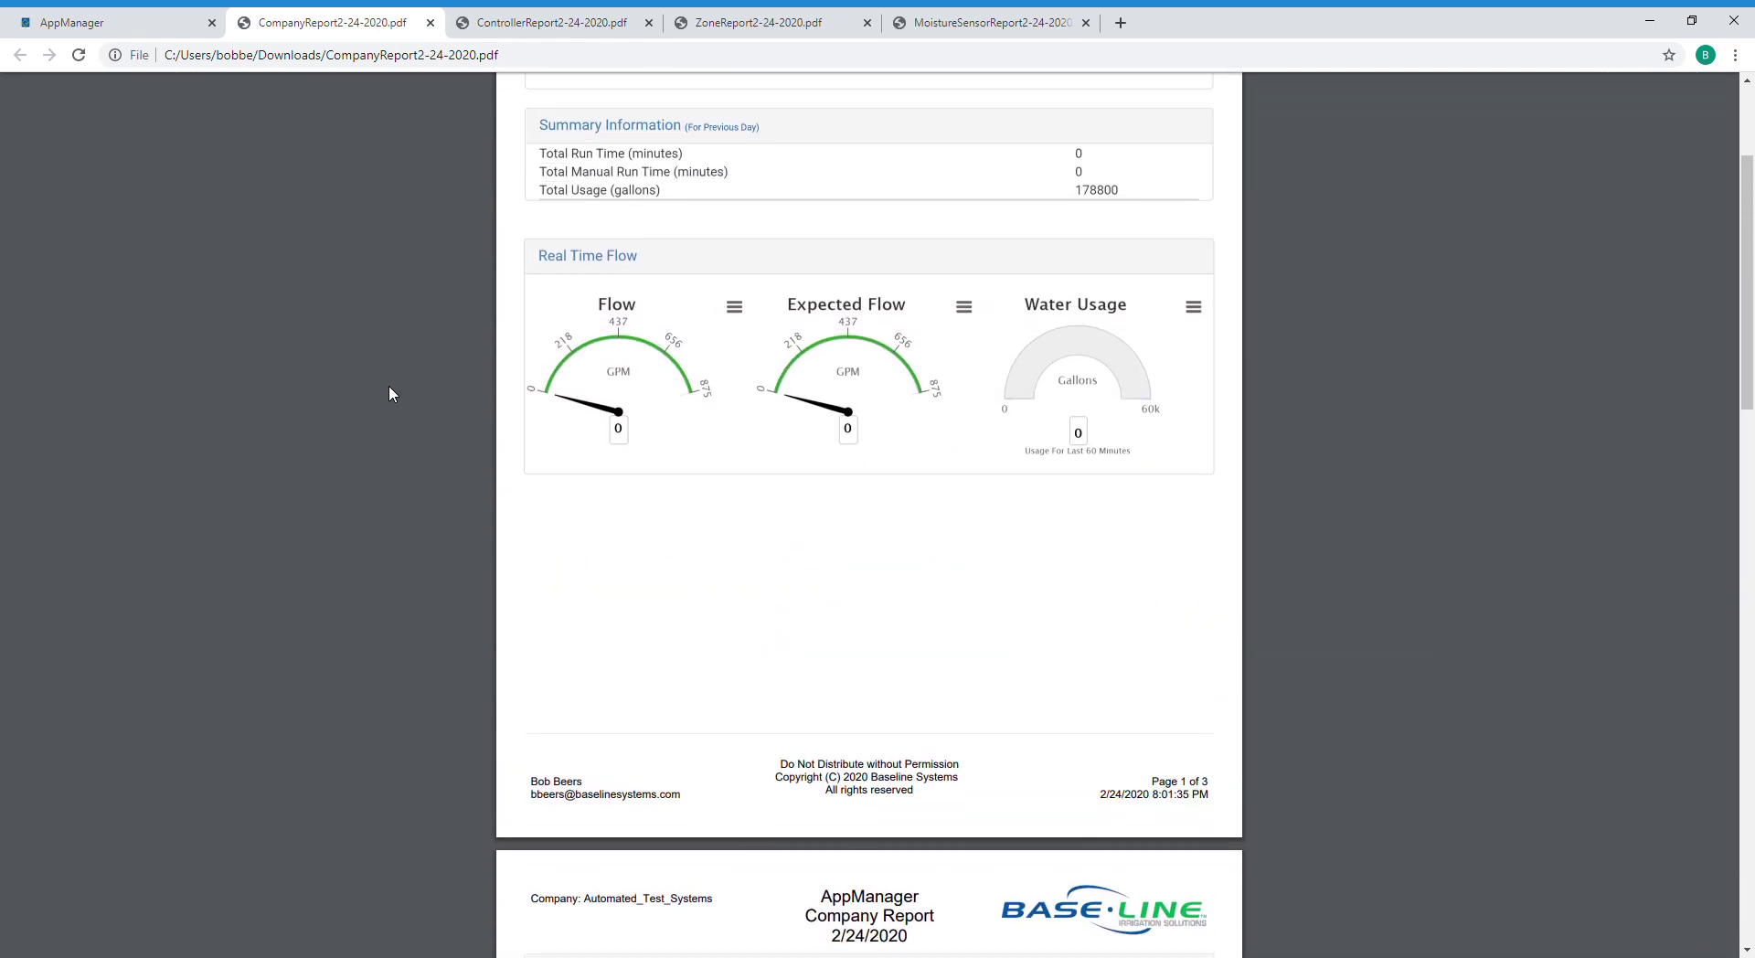
pyautogui.scroll(-7, 388, 387)
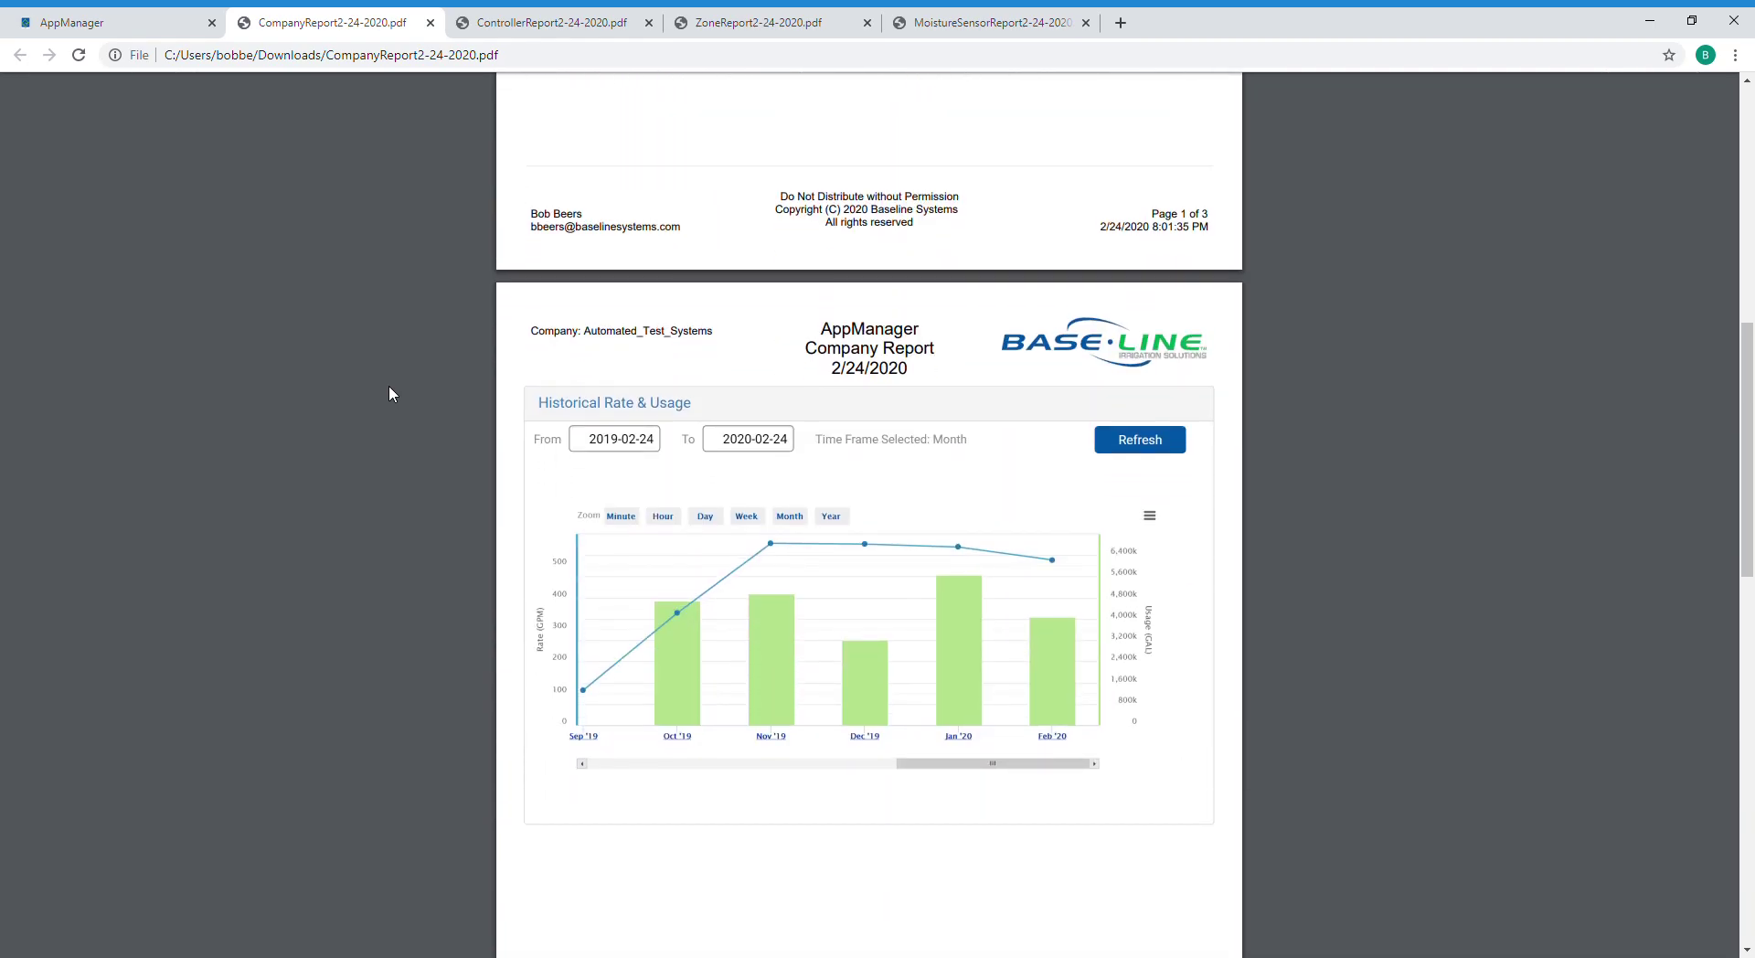
pyautogui.scroll(-4, 389, 387)
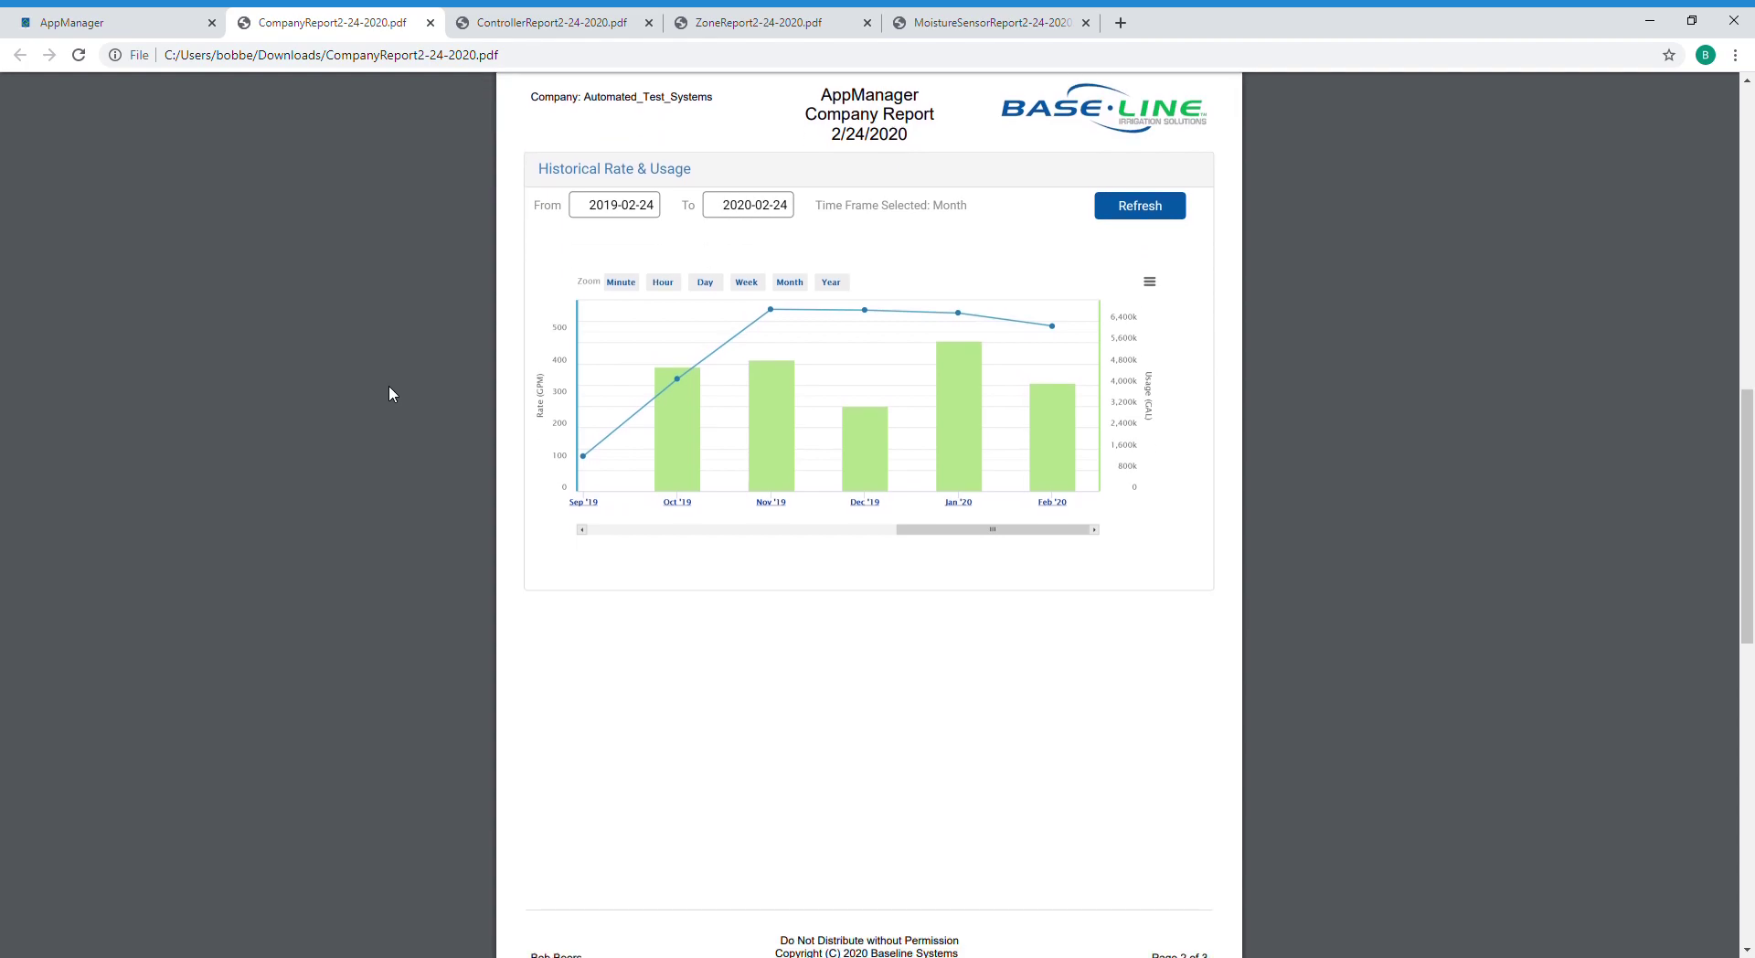
pyautogui.scroll(-5, 388, 386)
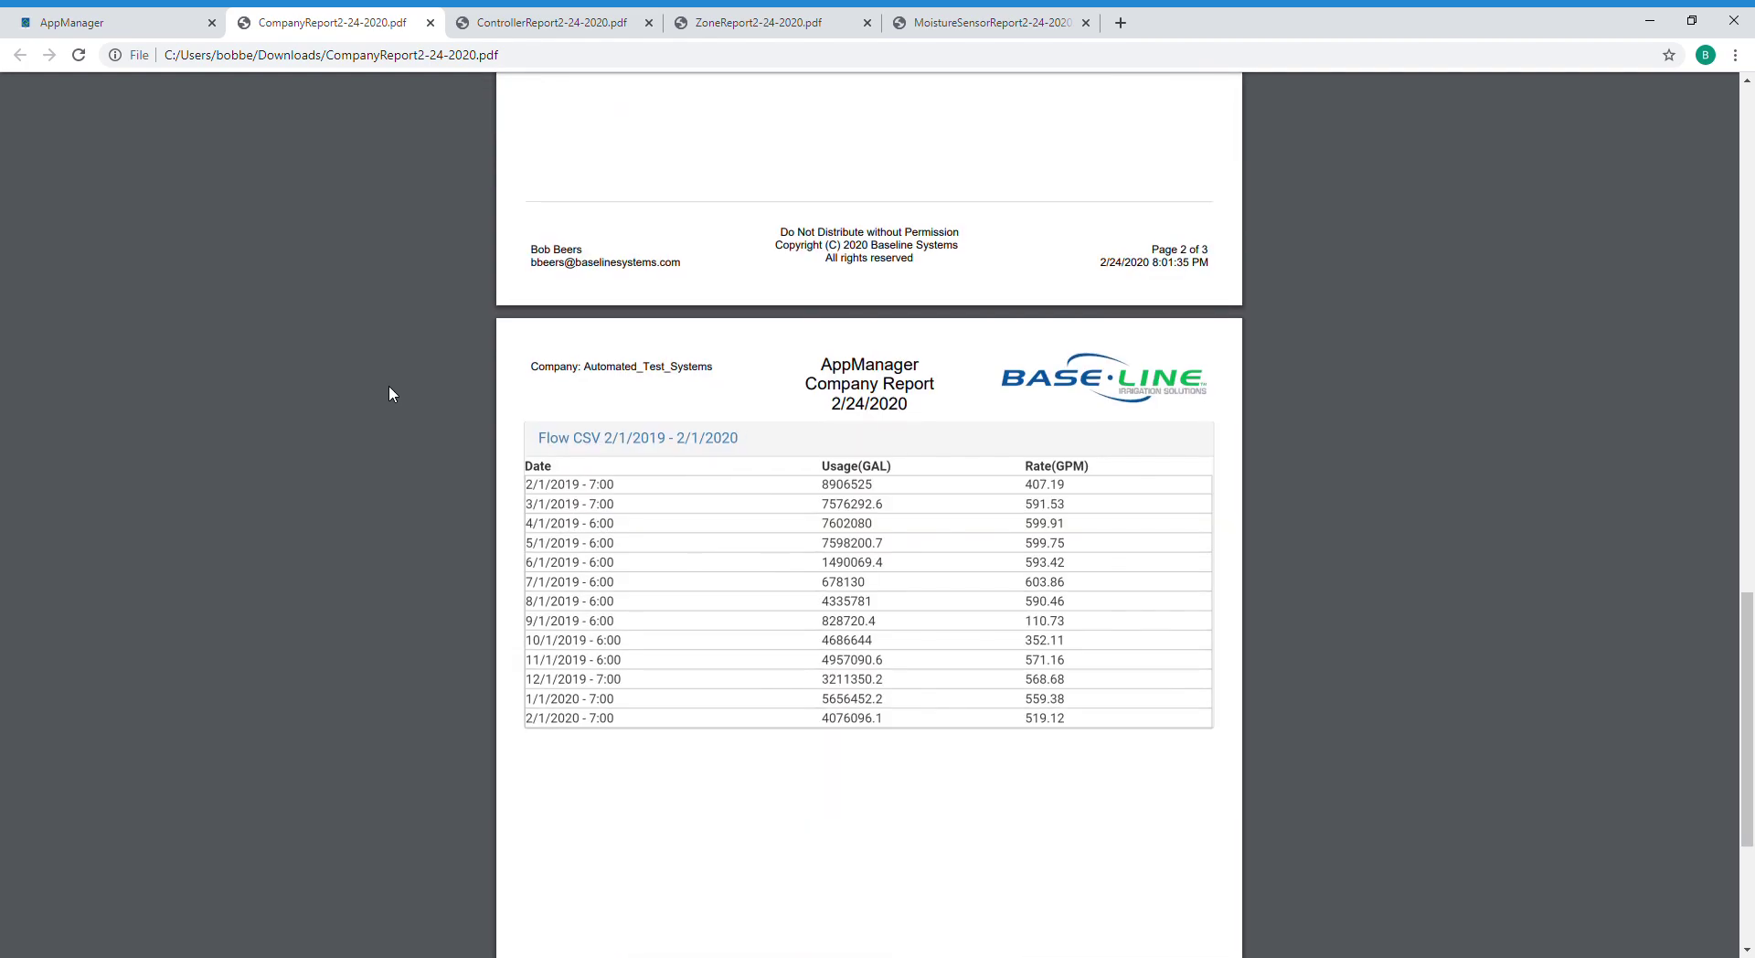
pyautogui.click(110, 22)
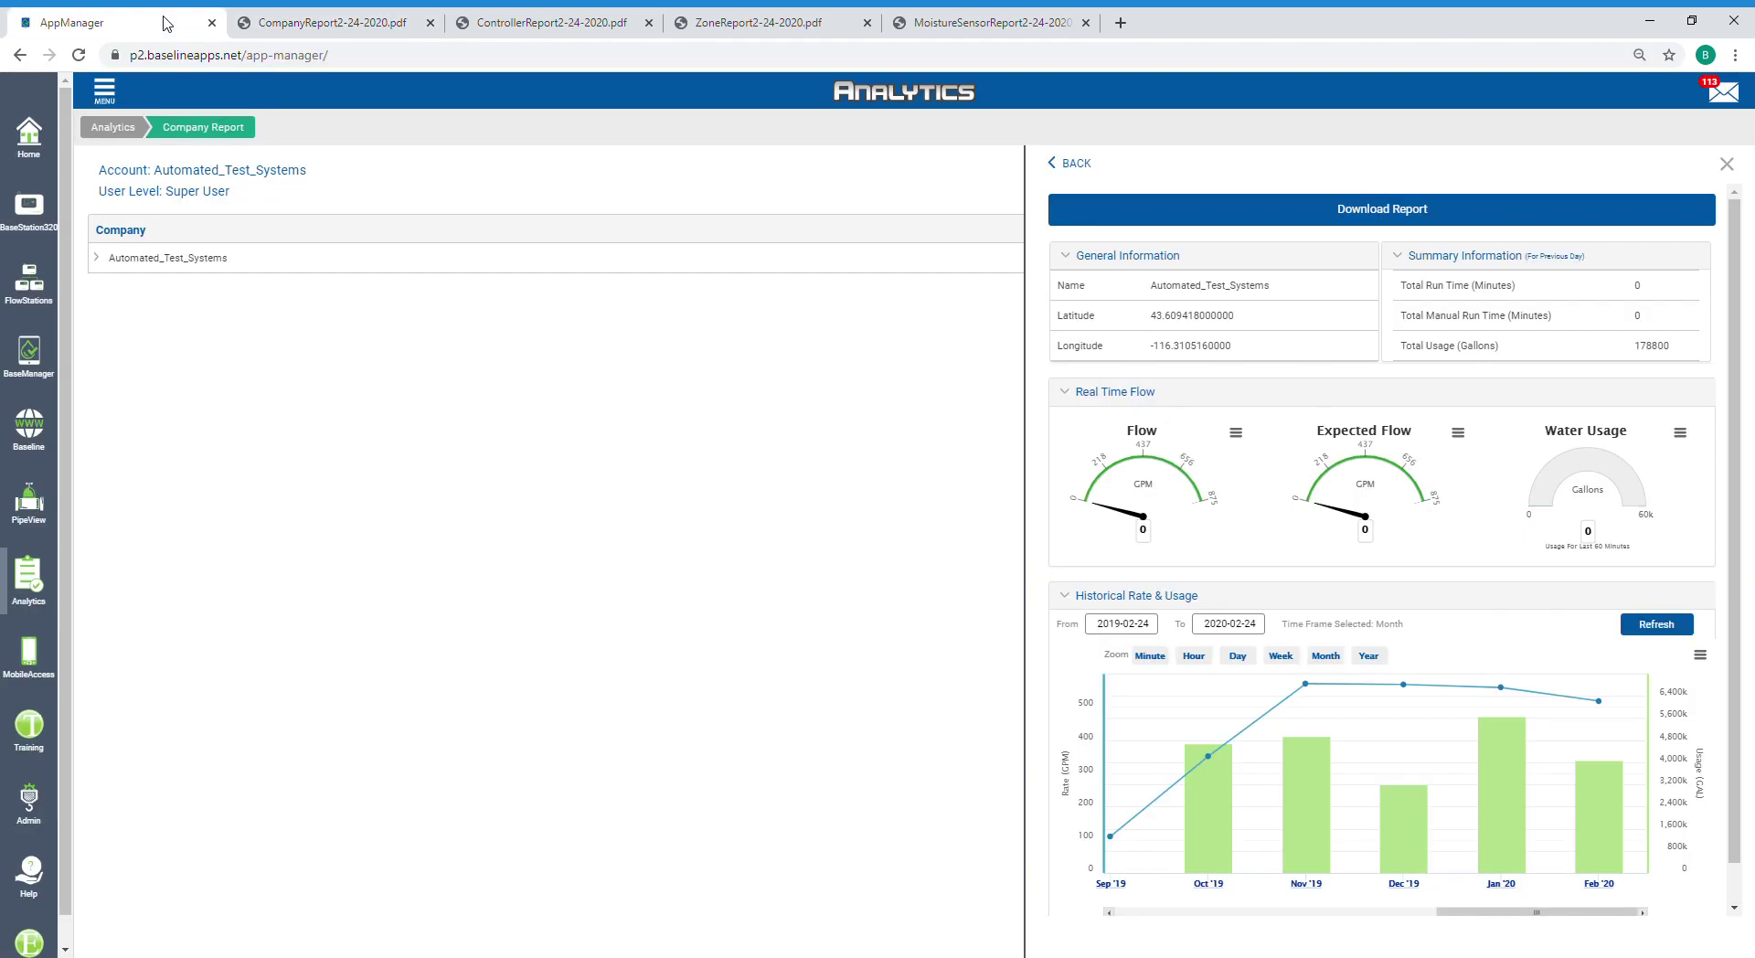
# Step: Drill the chart into October 2019, close the report, and expand Automated_Test_Systems to its nine sites
pyautogui.click(1227, 799)
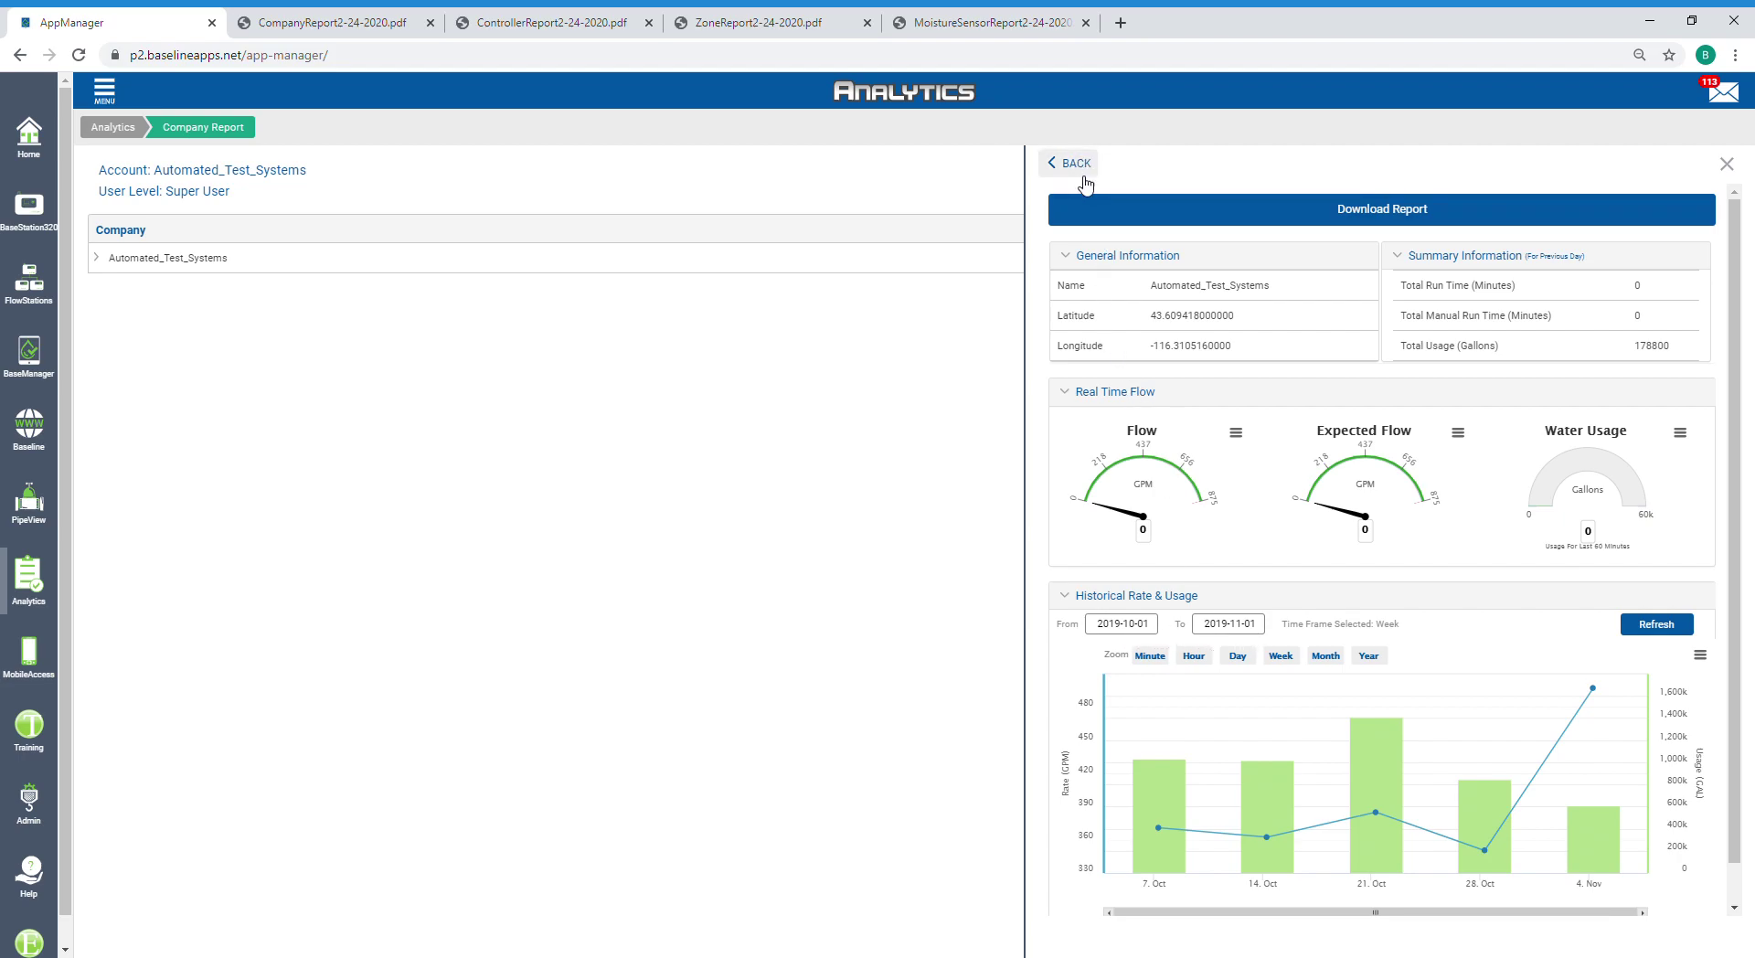
pyautogui.click(1084, 176)
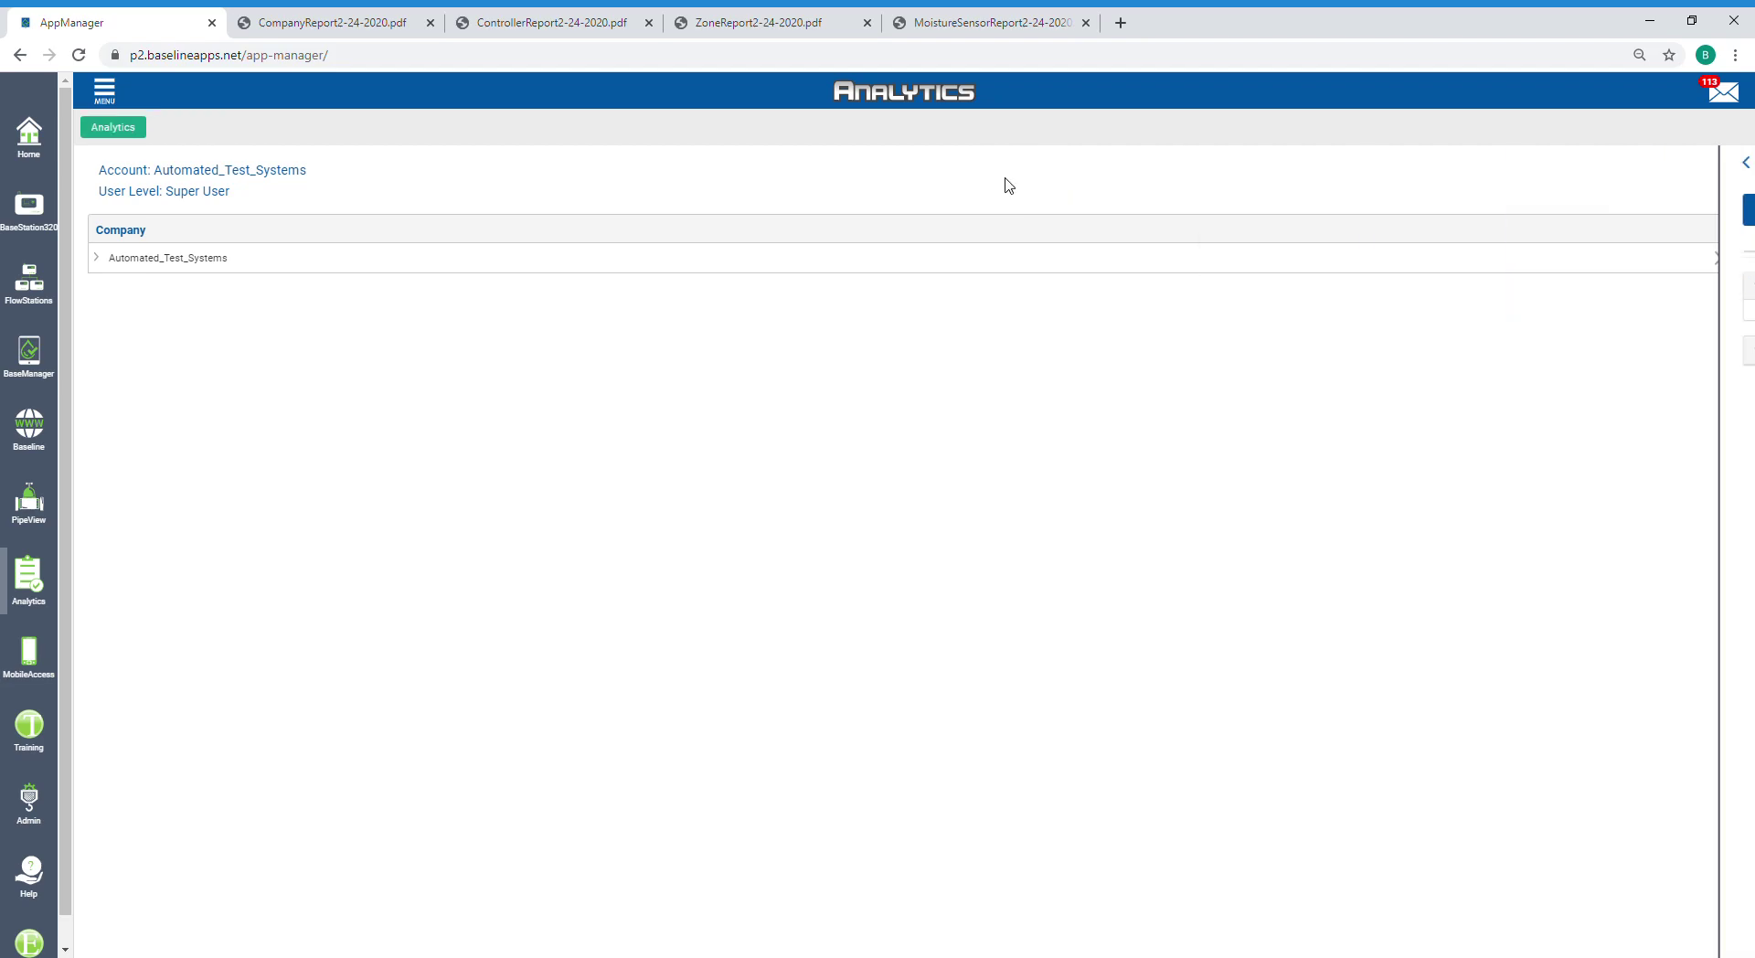
pyautogui.click(98, 259)
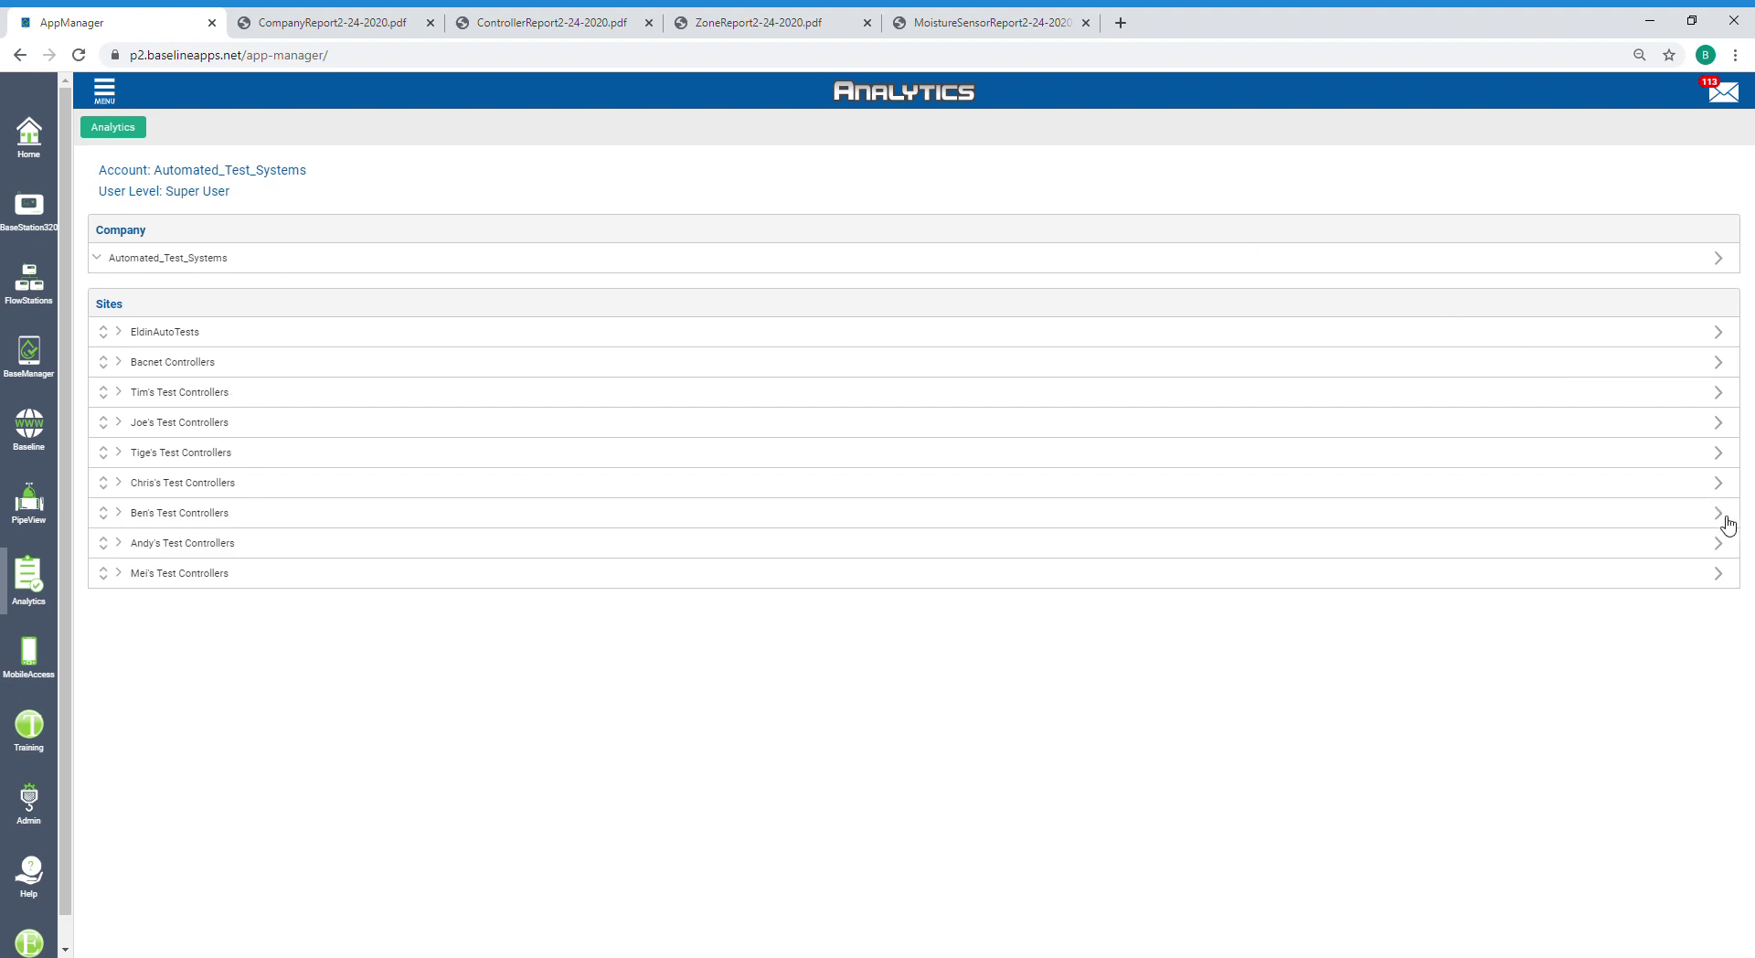
# Step: Open the second-to-last site's report and drill its chart down to hourly data for October 10
pyautogui.click(1719, 545)
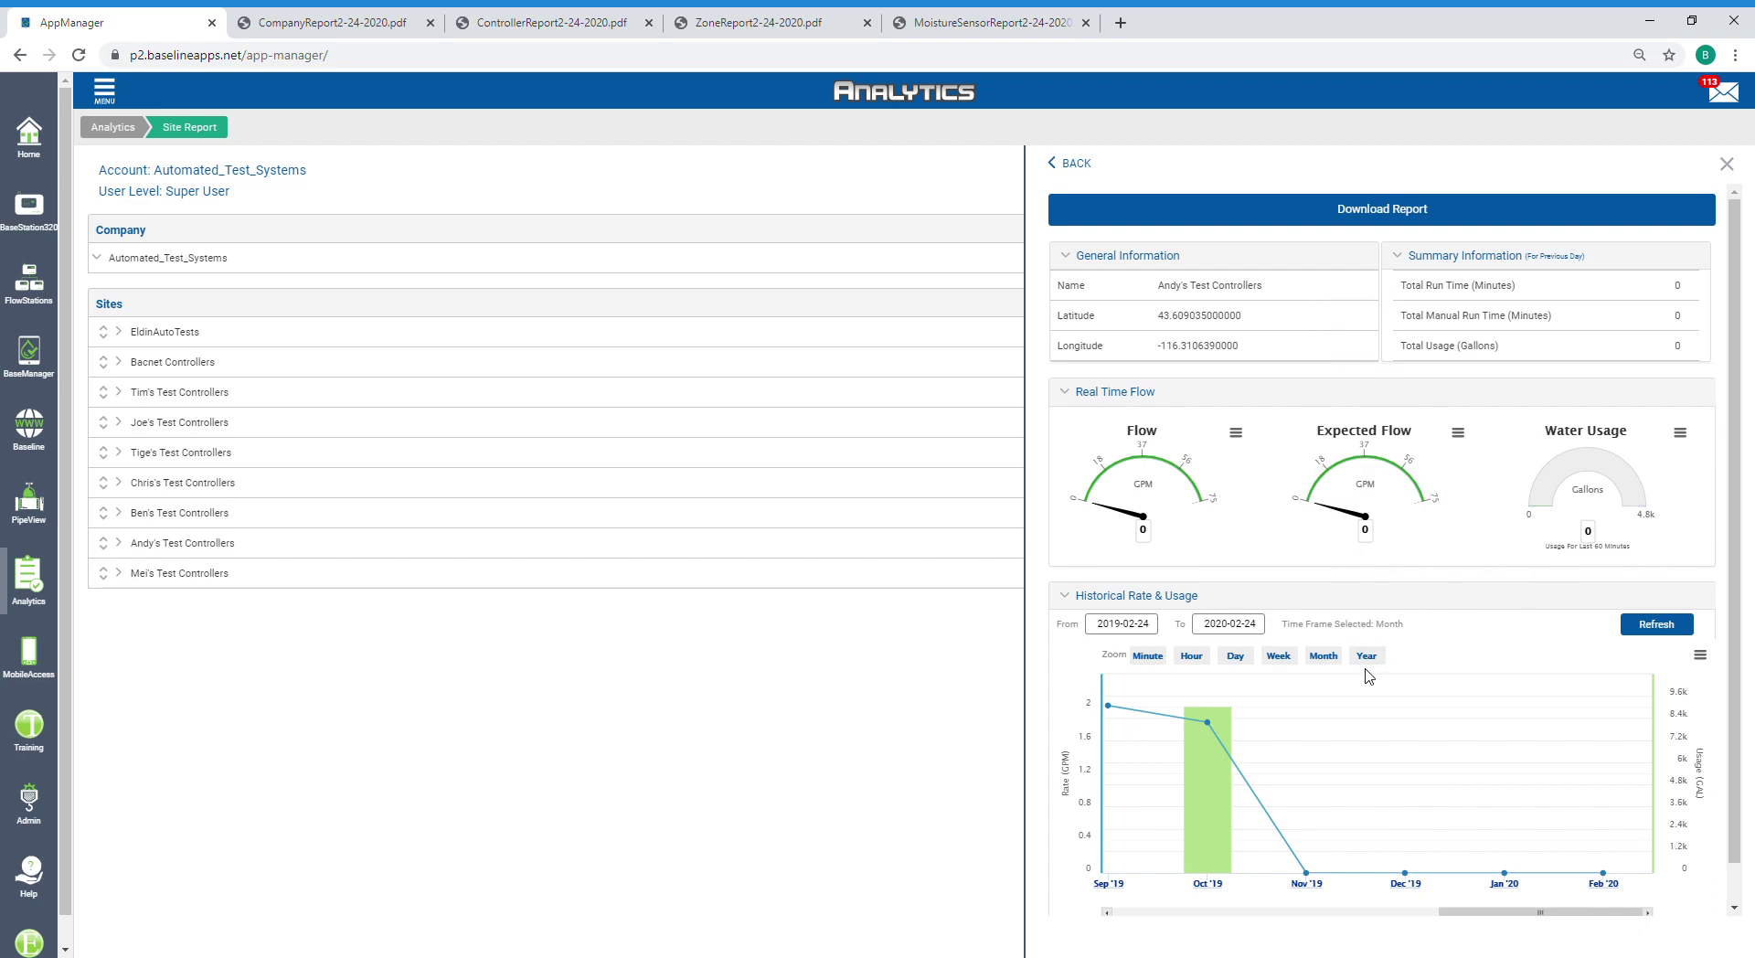
pyautogui.scroll(-1, 1369, 677)
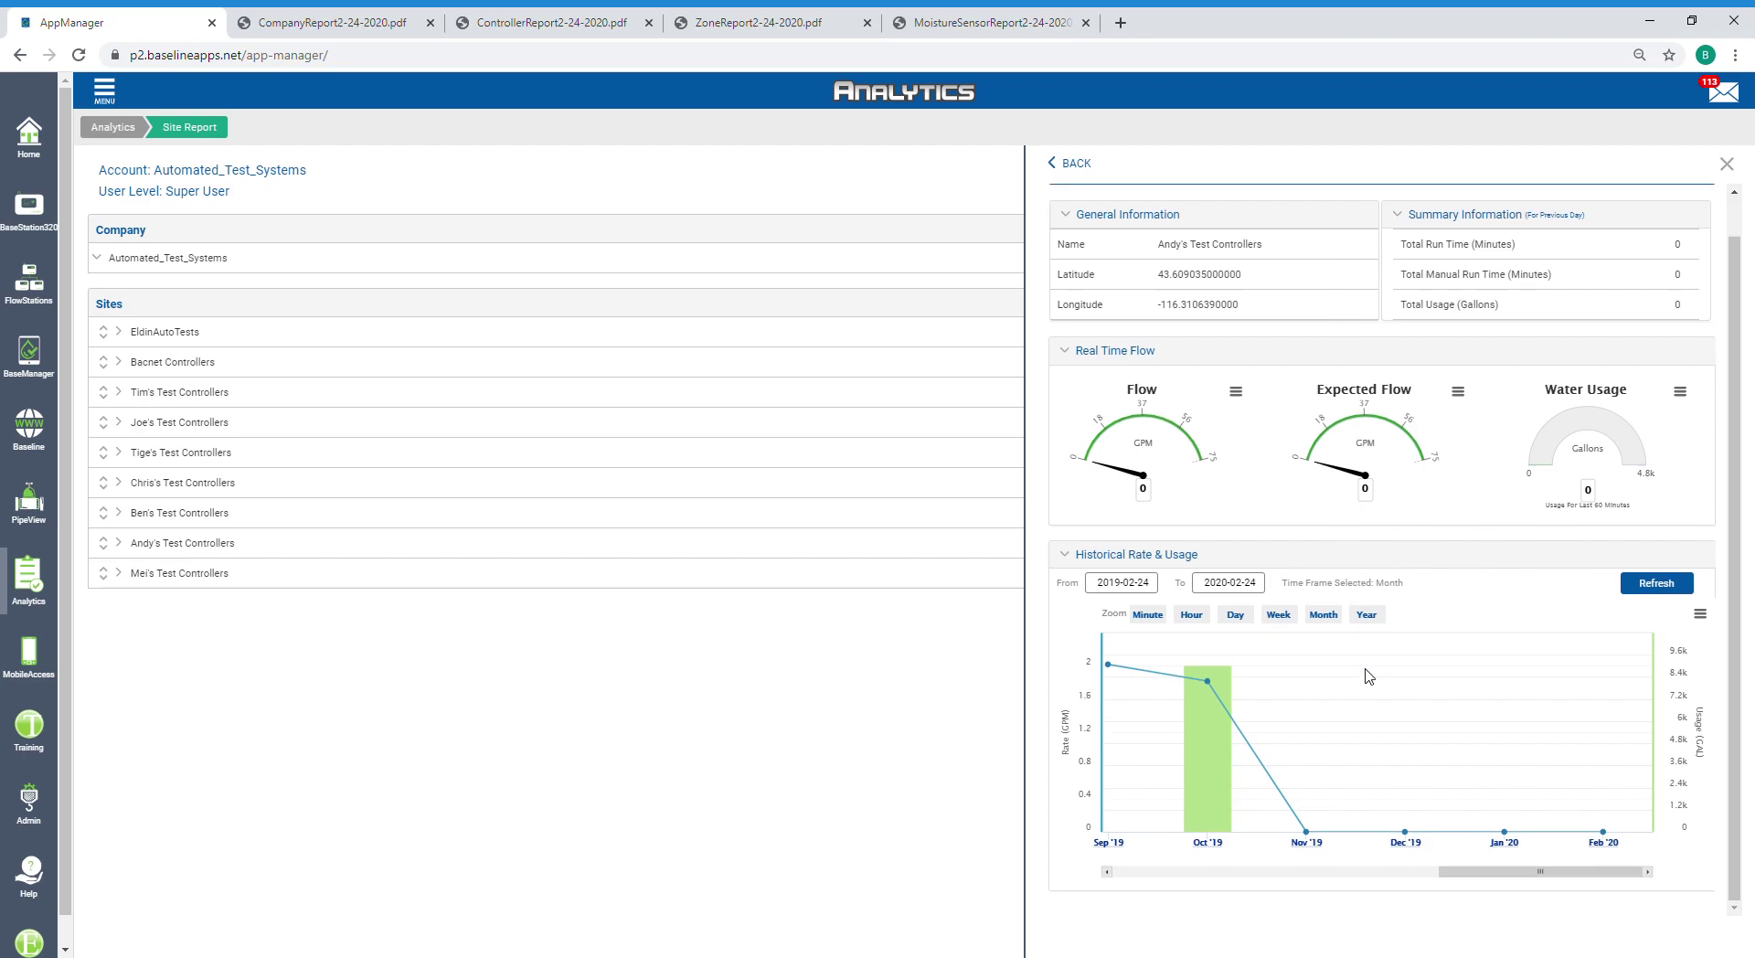
pyautogui.click(1212, 759)
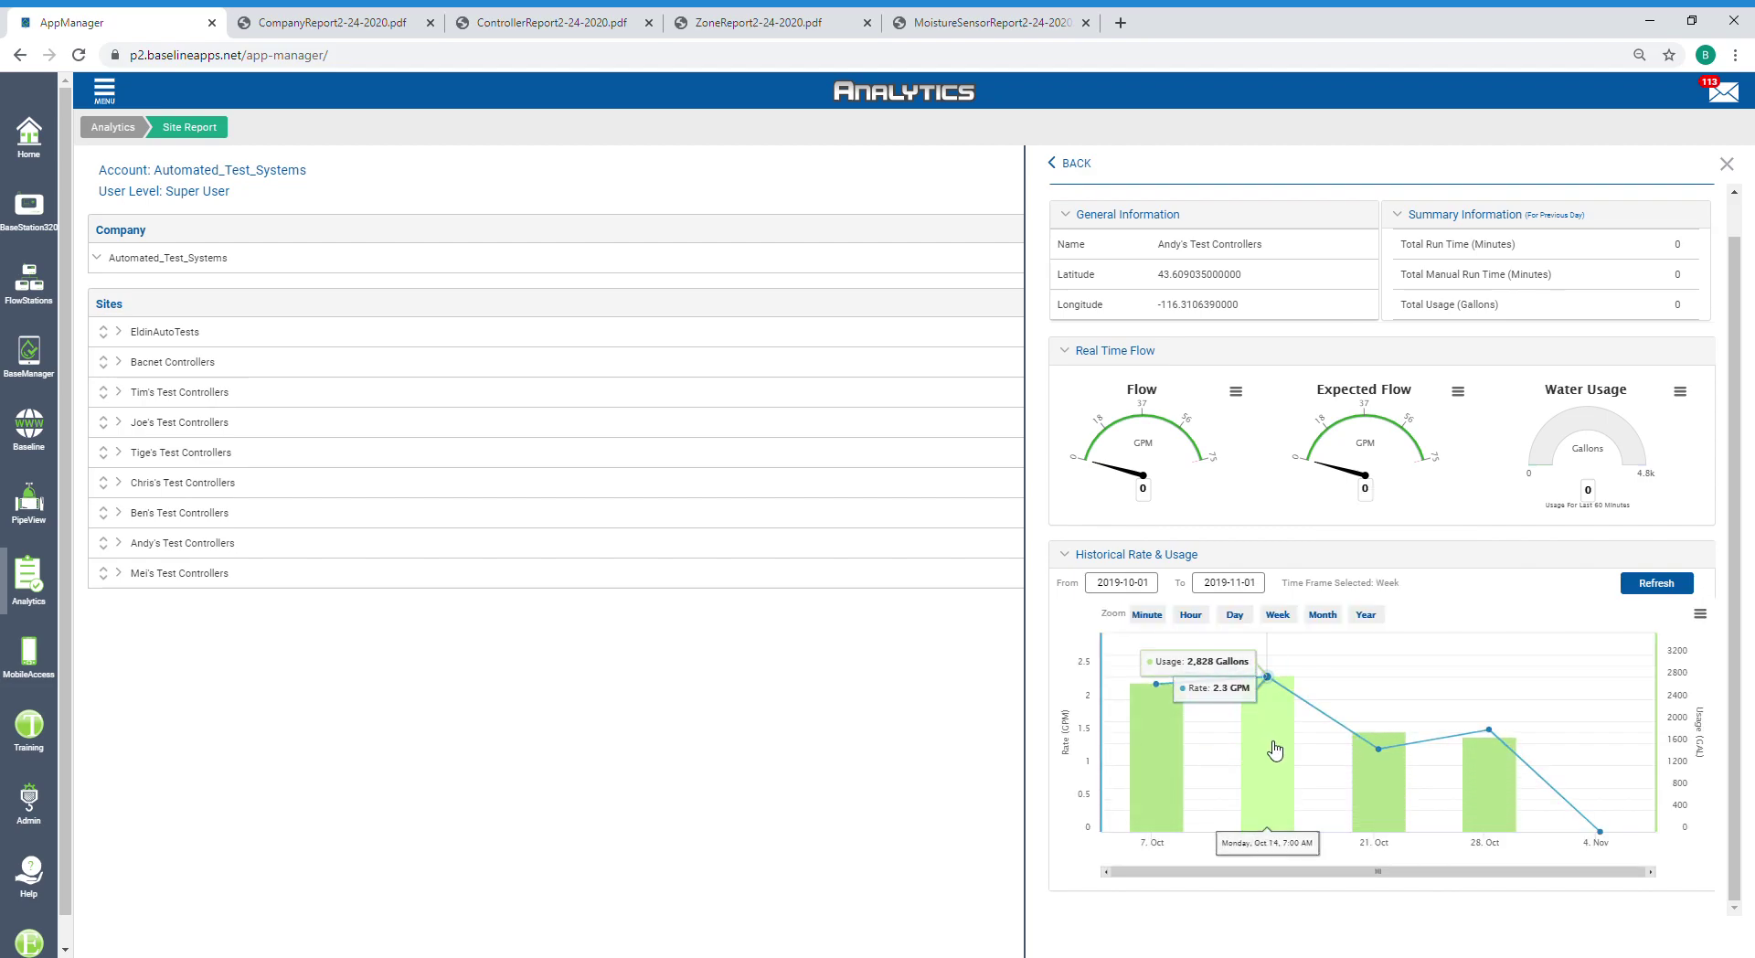
pyautogui.click(1276, 750)
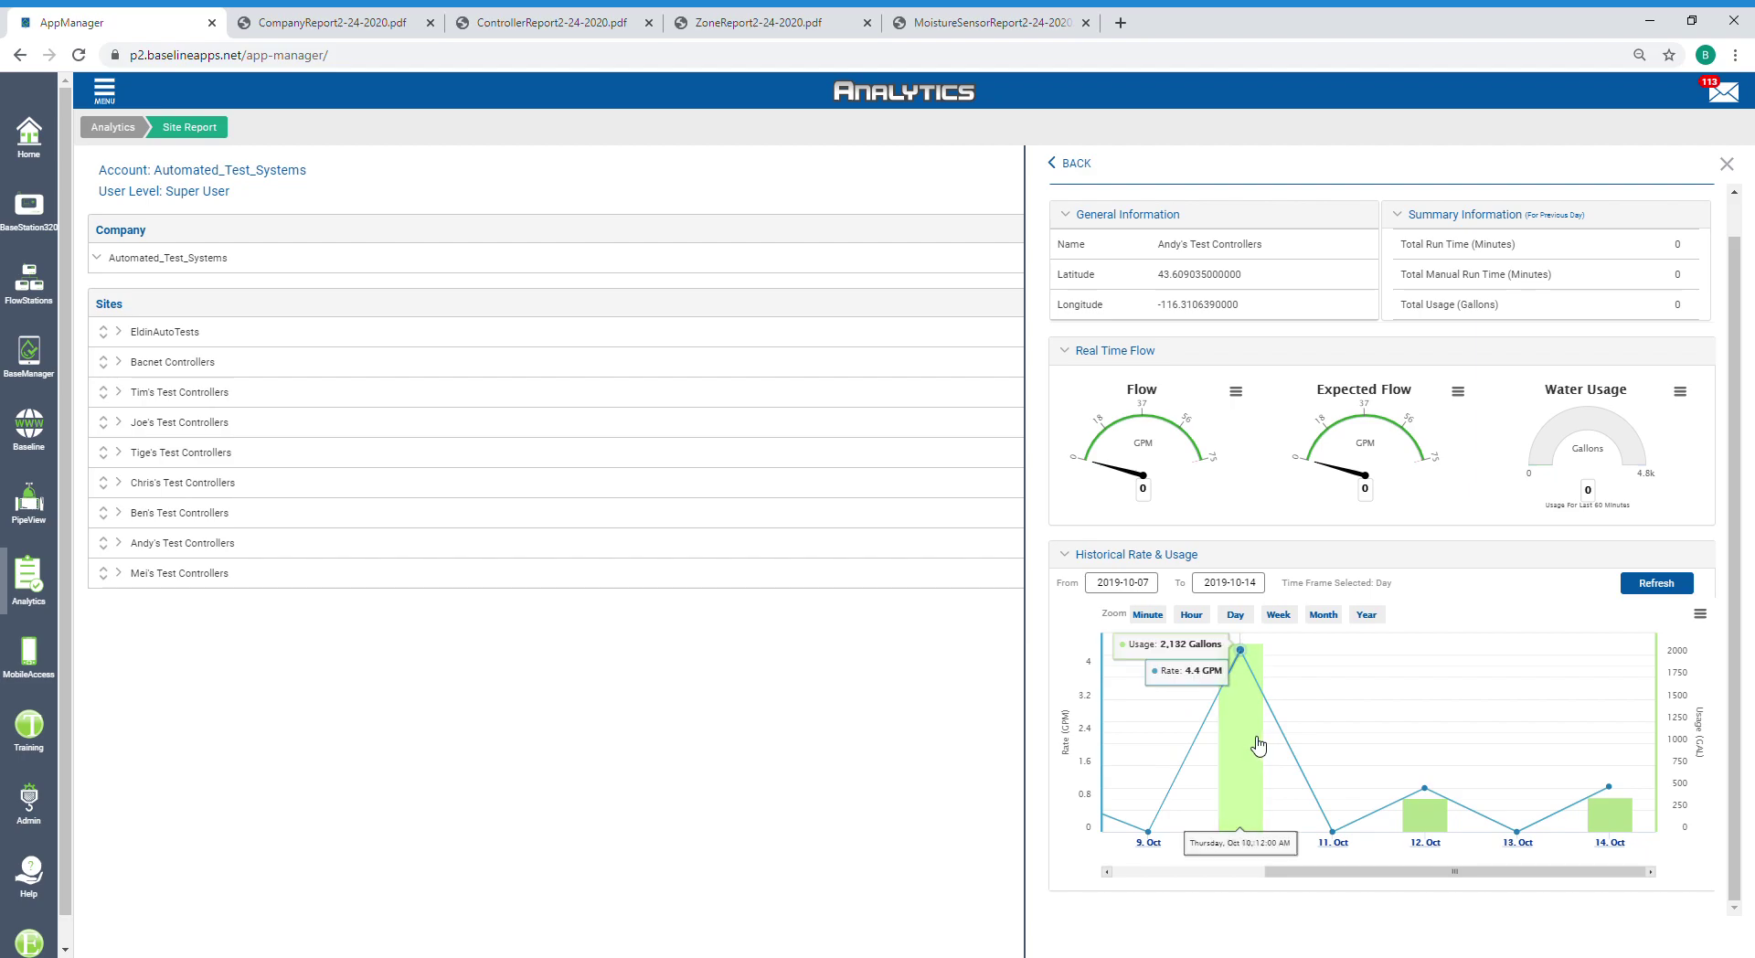
pyautogui.click(1258, 745)
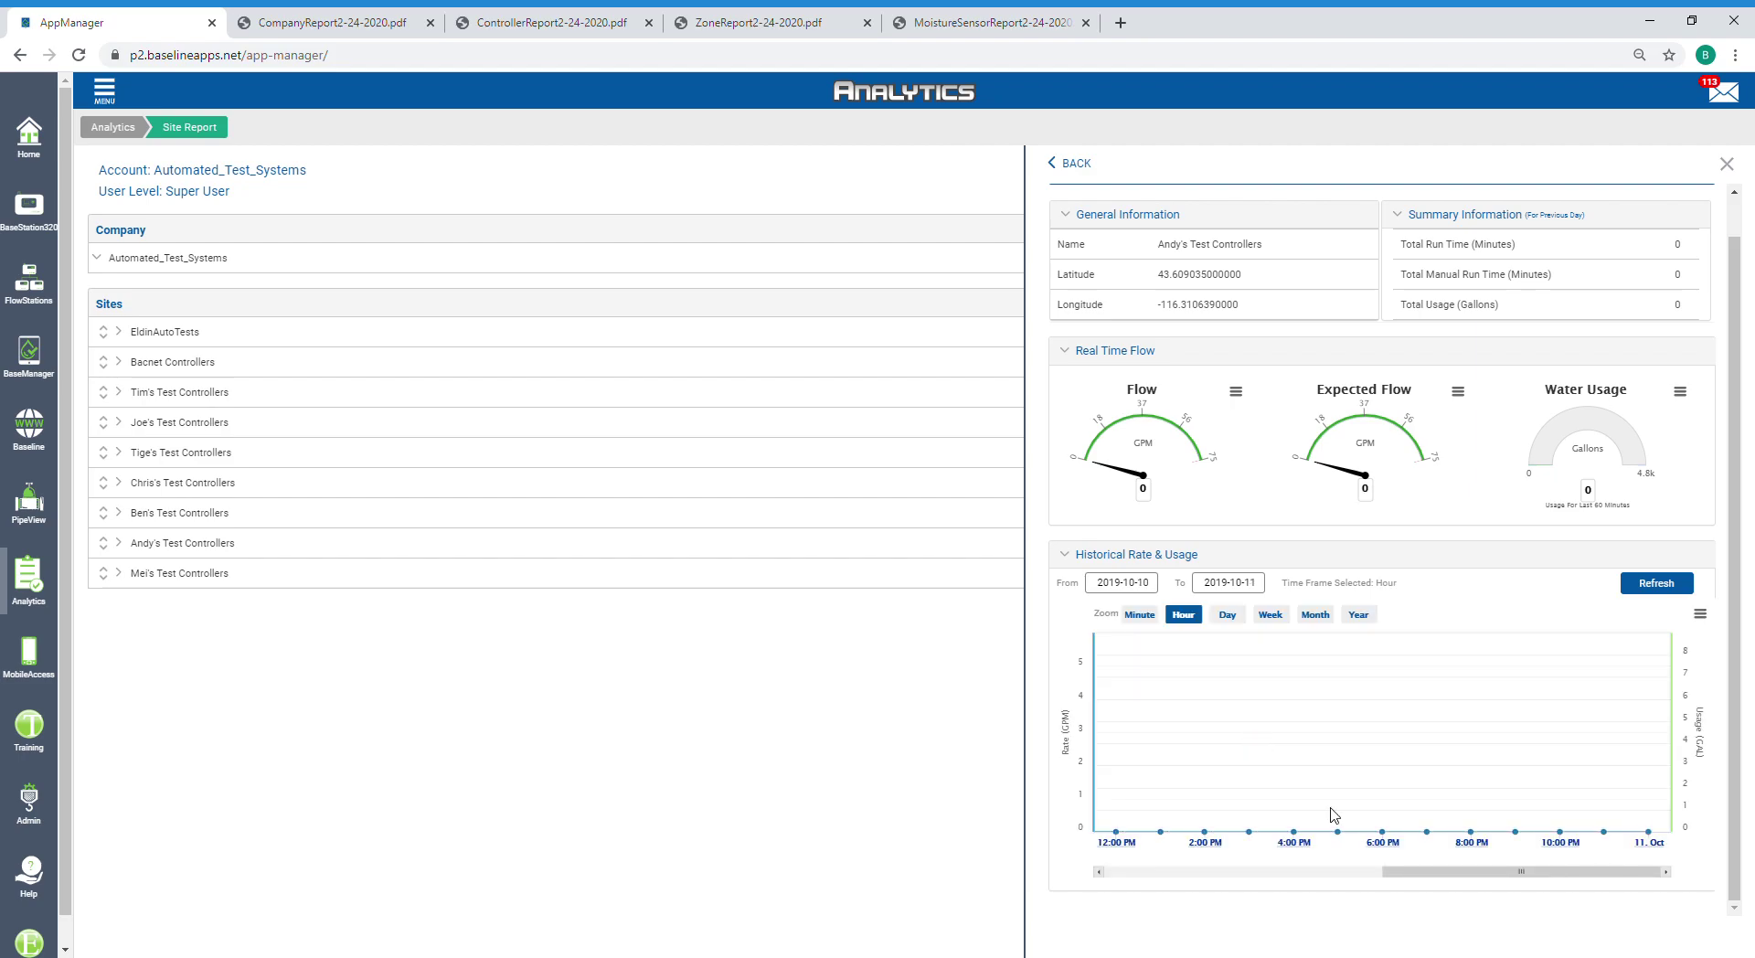
pyautogui.moveTo(1454, 876); pyautogui.dragTo(1205, 854)
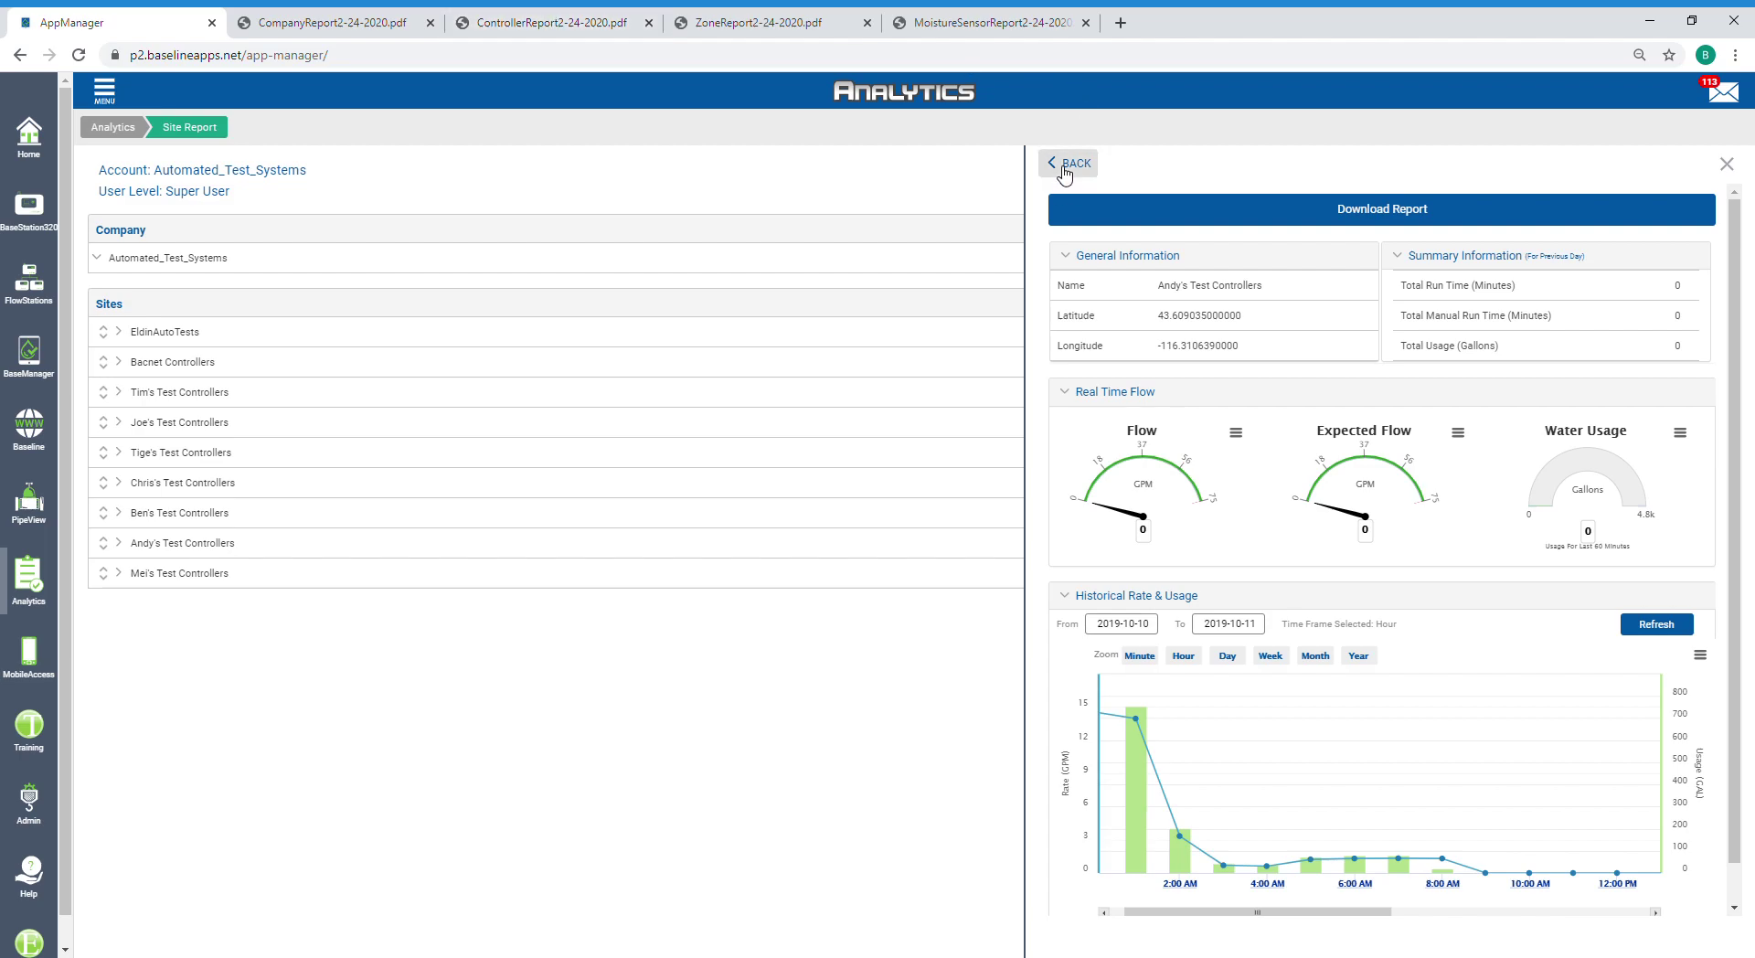
# Step: Close the site report, expand that site, and open the Andys Controller report
pyautogui.click(1063, 166)
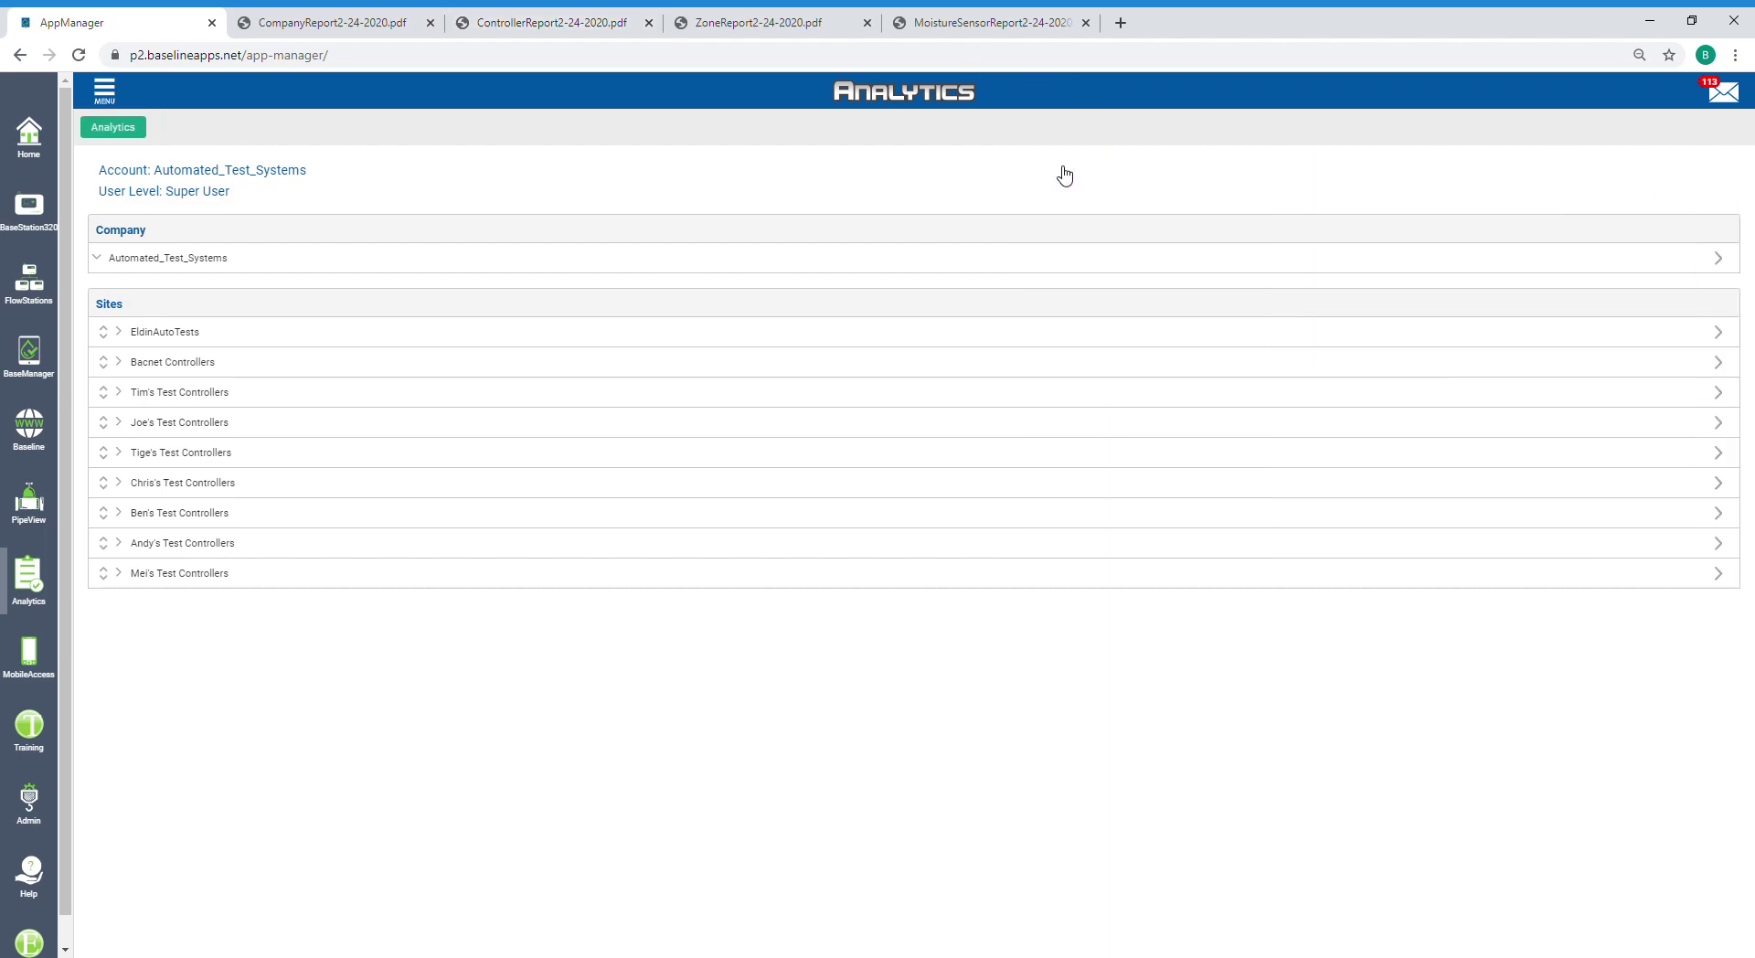
pyautogui.click(120, 549)
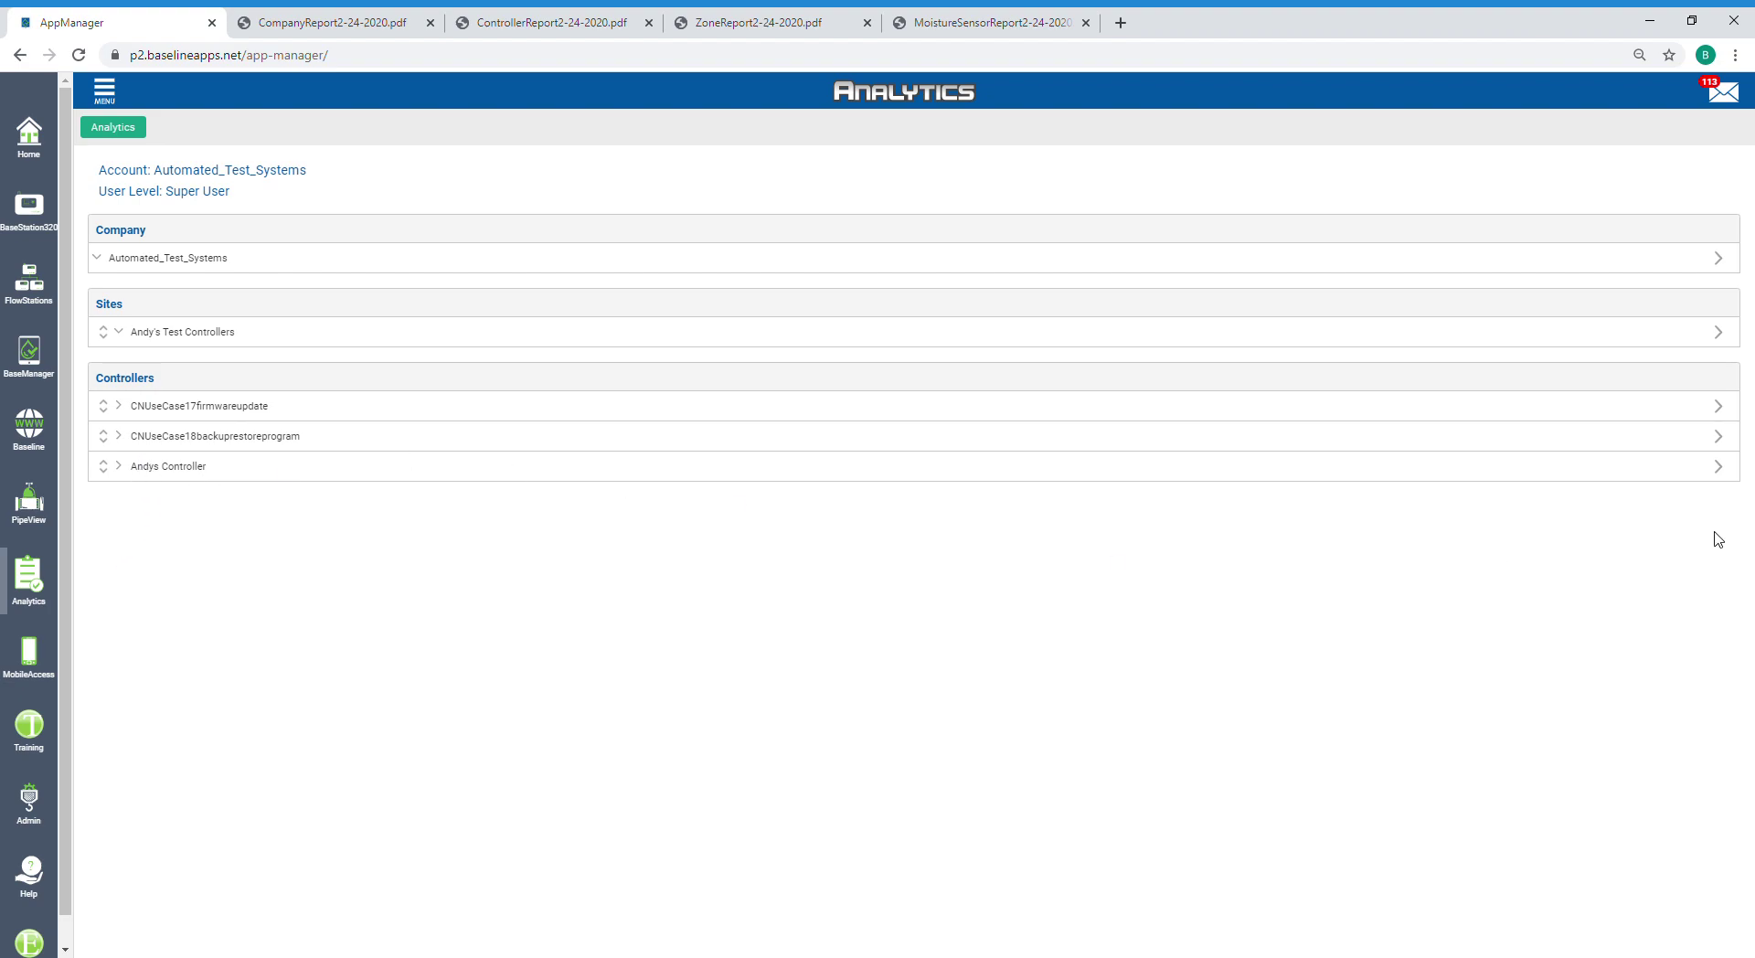
pyautogui.click(1720, 470)
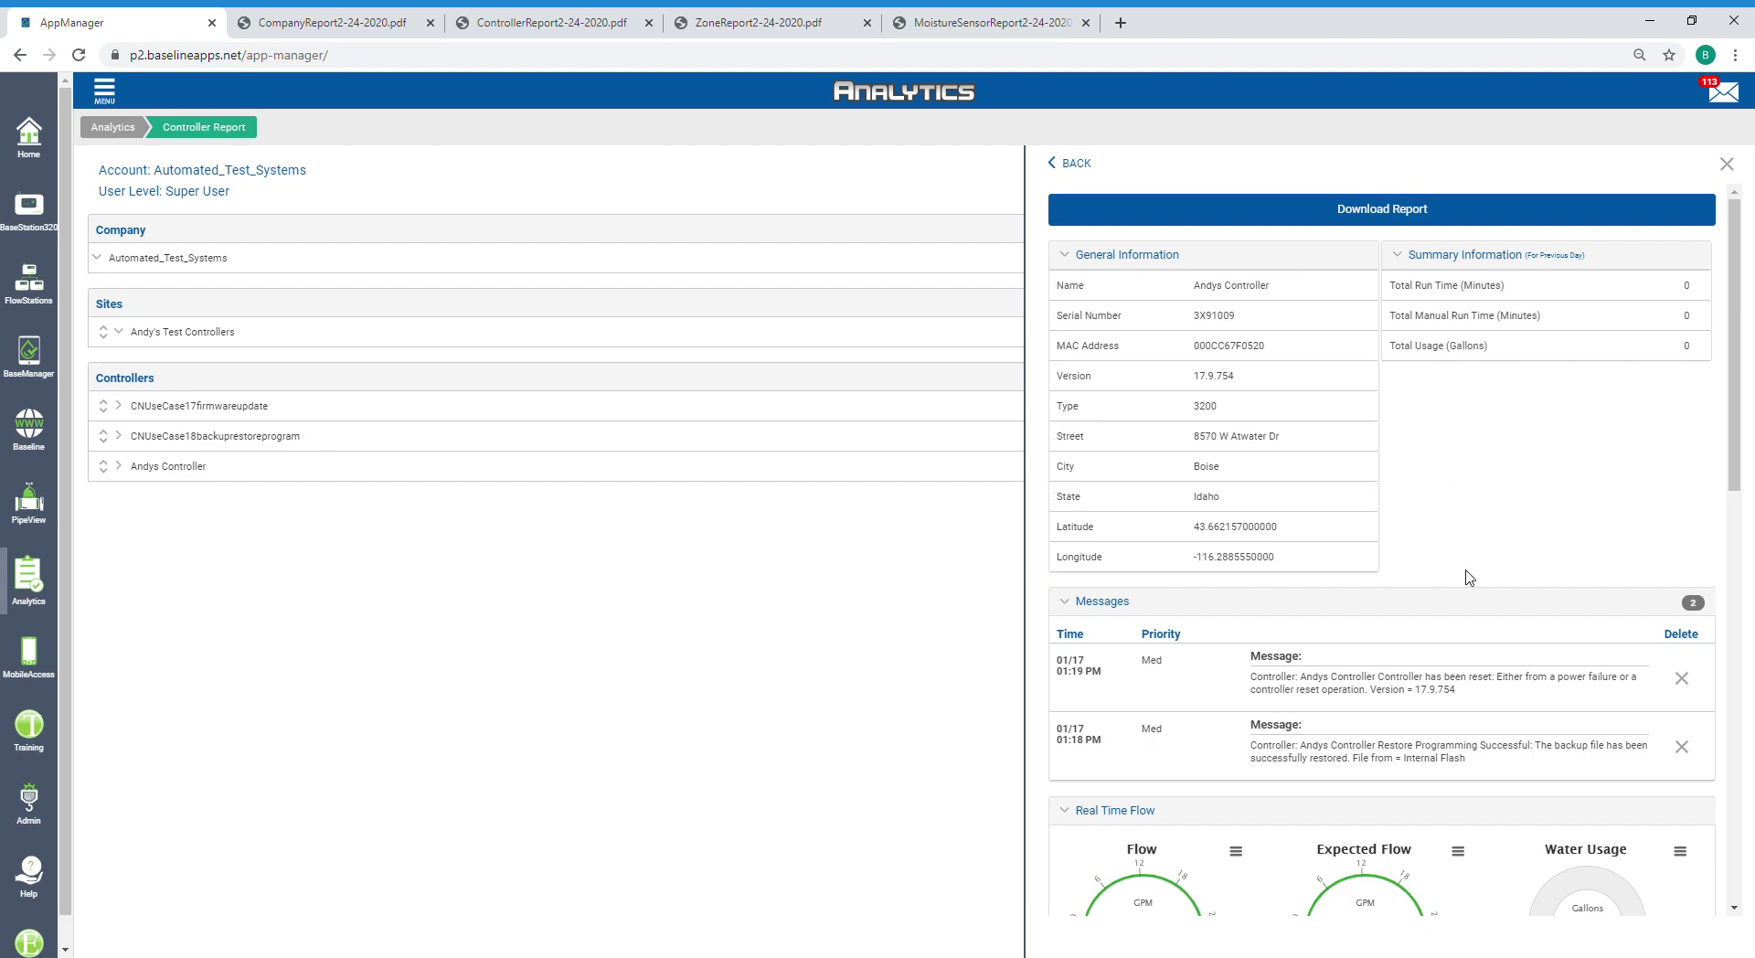
# Step: Zoom the Historical Diagnostics chart to 2020-01-13 through 2020-01-20 with a daily time frame
pyautogui.scroll(-2, 1685, 579)
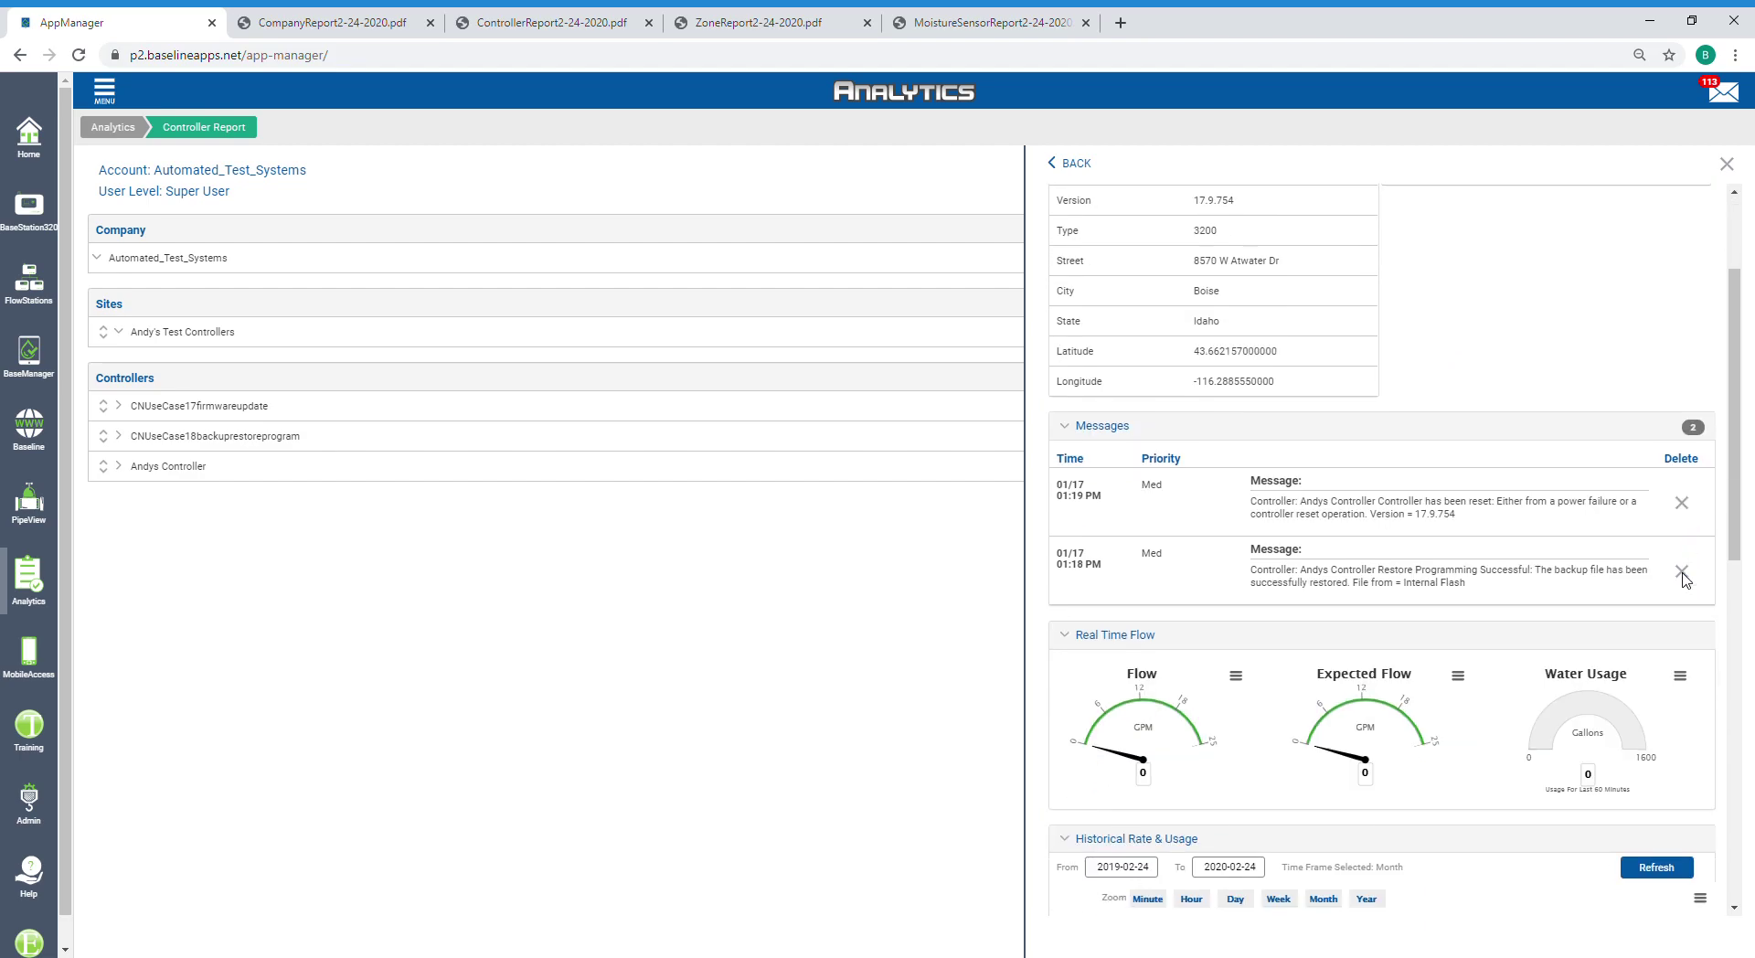
pyautogui.scroll(-1, 1685, 580)
pyautogui.scroll(-1, 1684, 580)
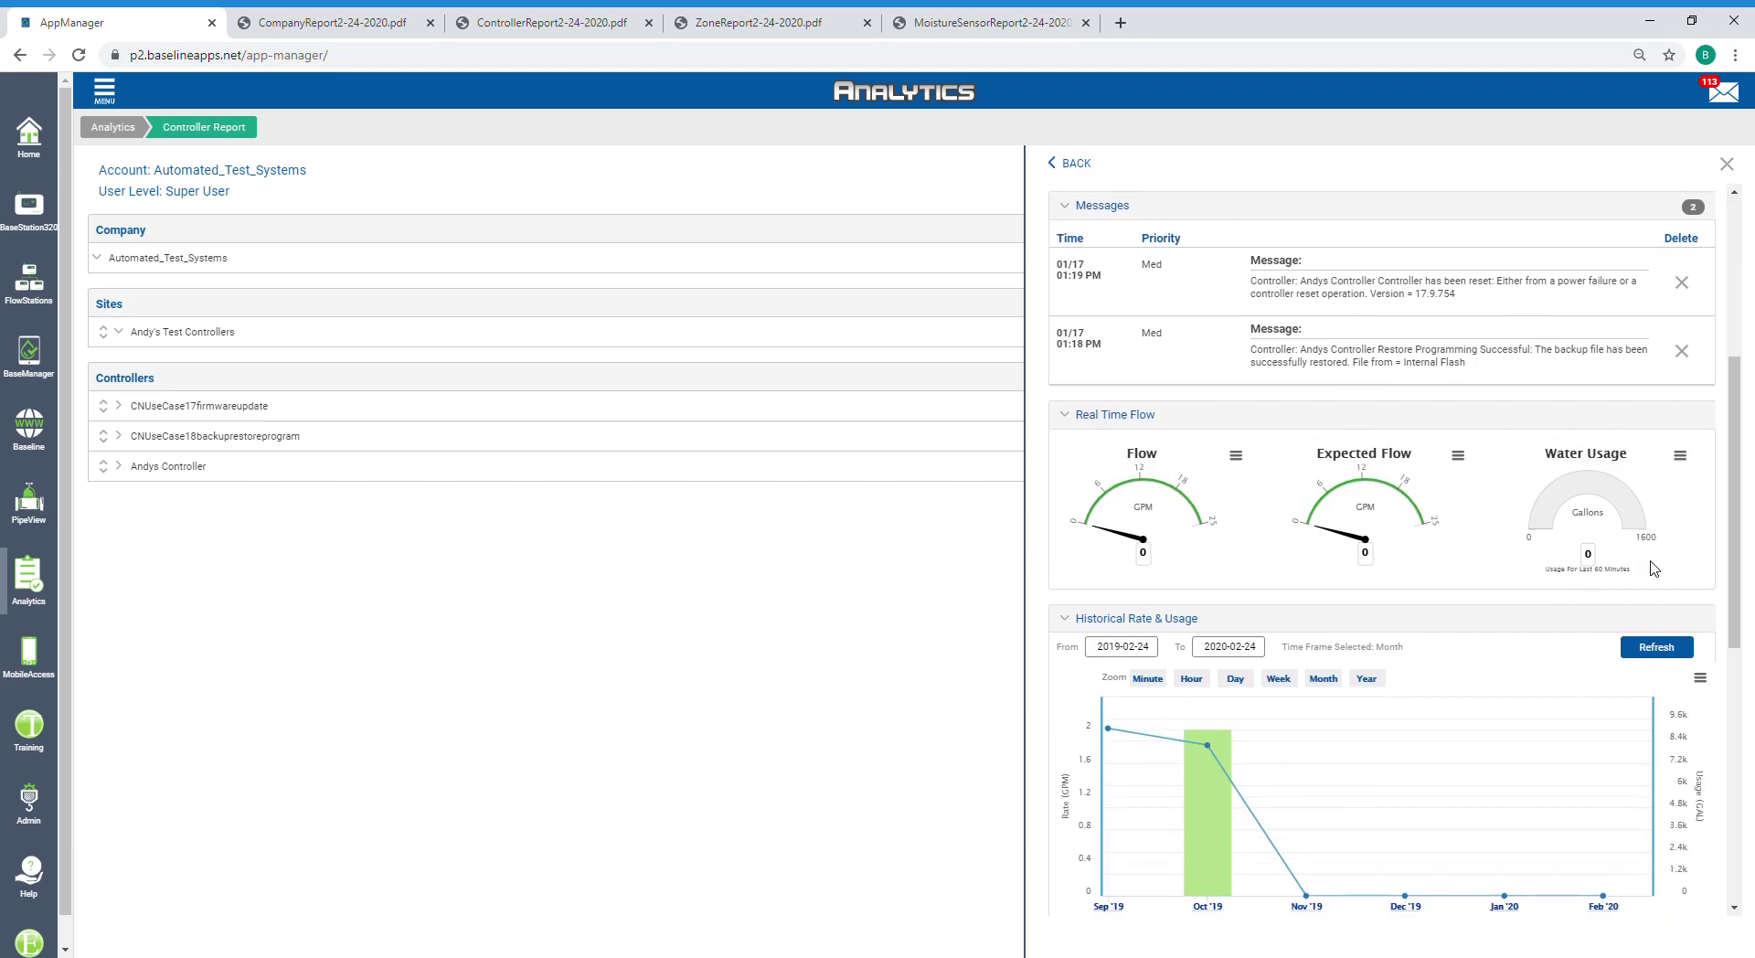
pyautogui.scroll(-1, 1665, 605)
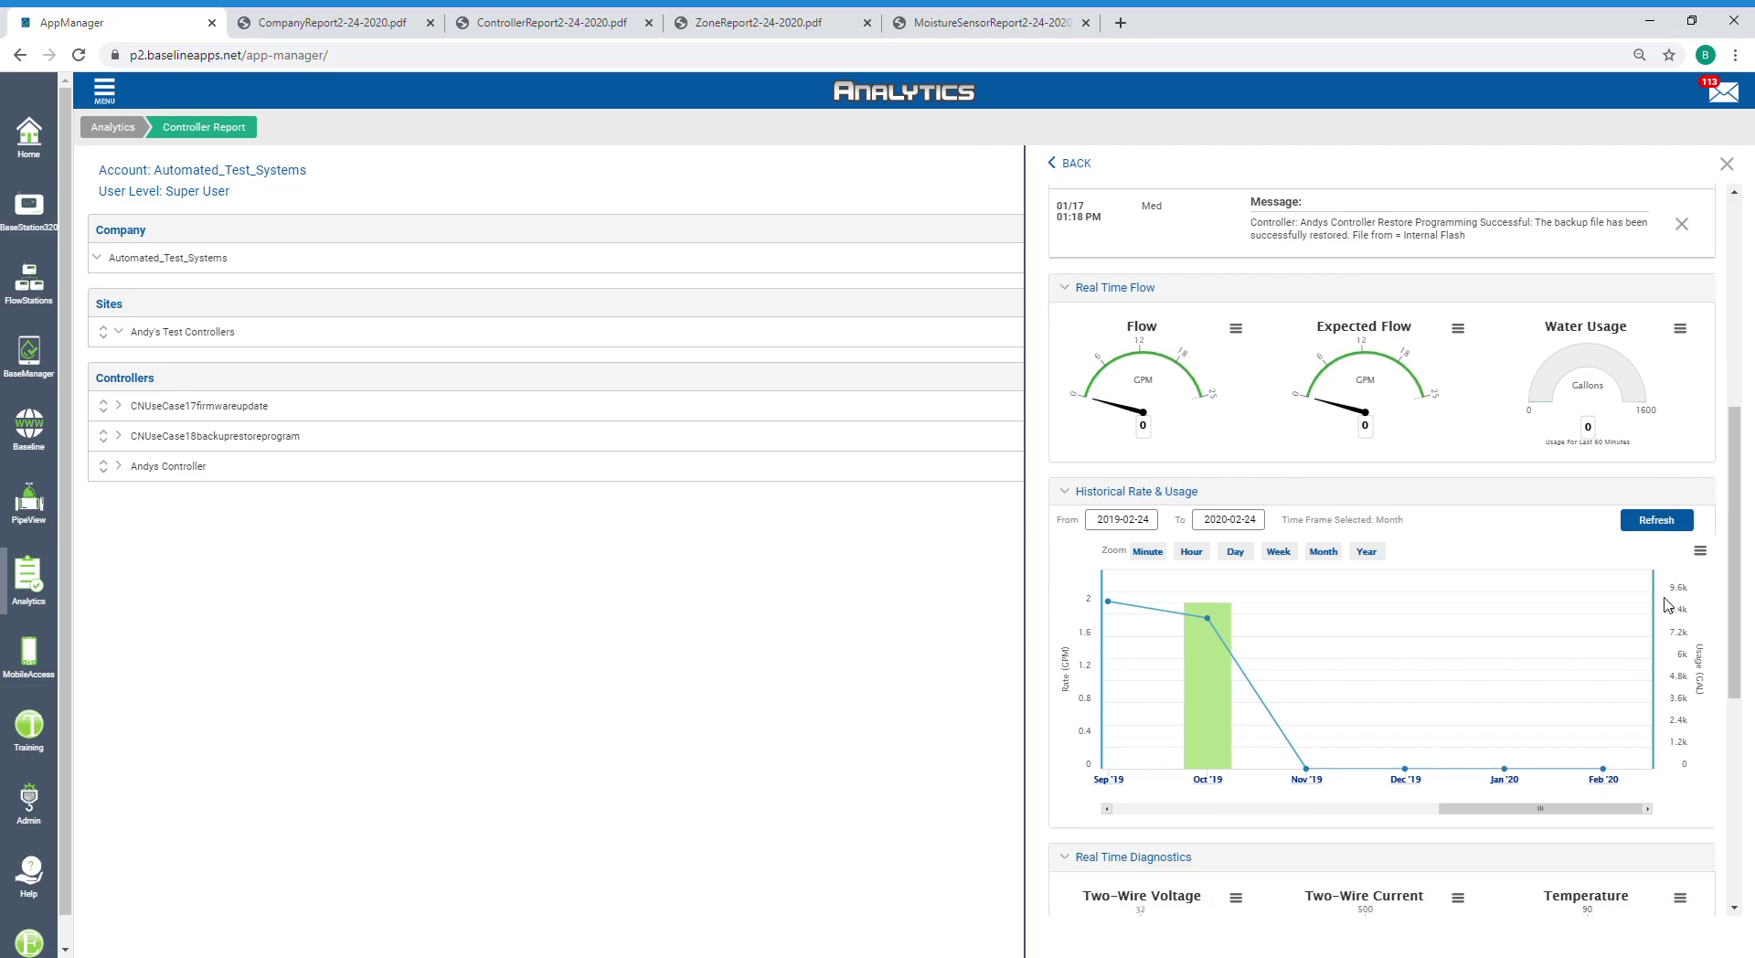
pyautogui.scroll(-2, 1666, 605)
pyautogui.scroll(-4, 1666, 605)
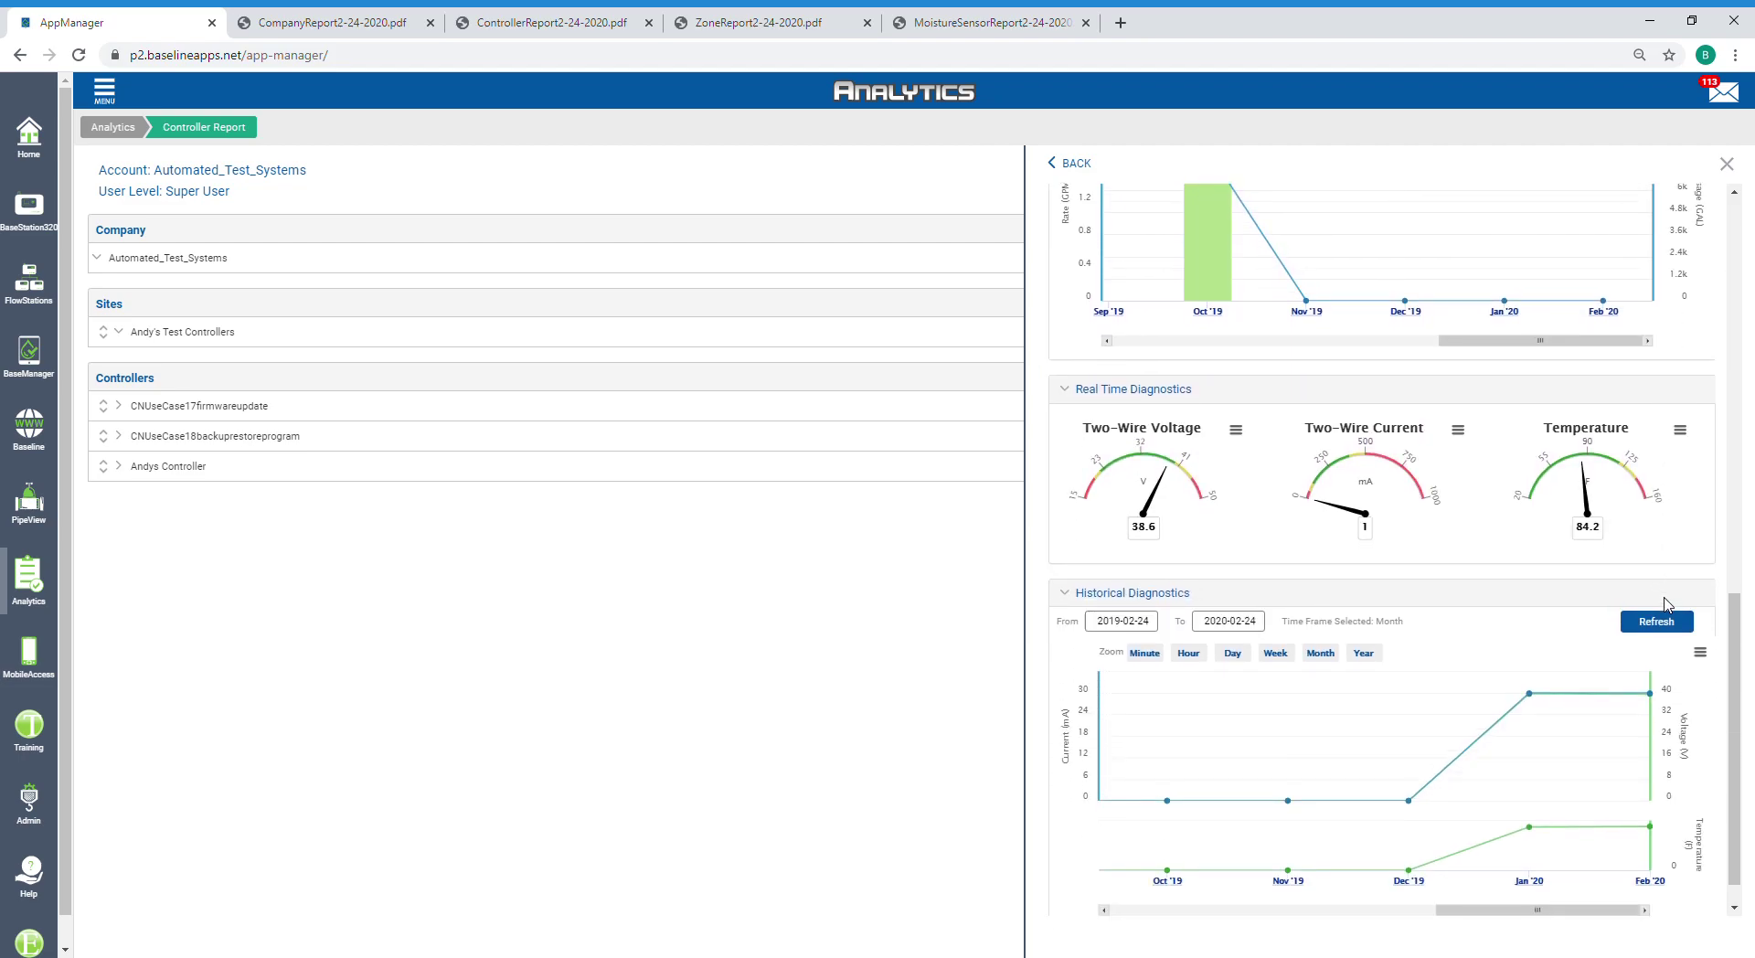
pyautogui.scroll(-1, 1659, 605)
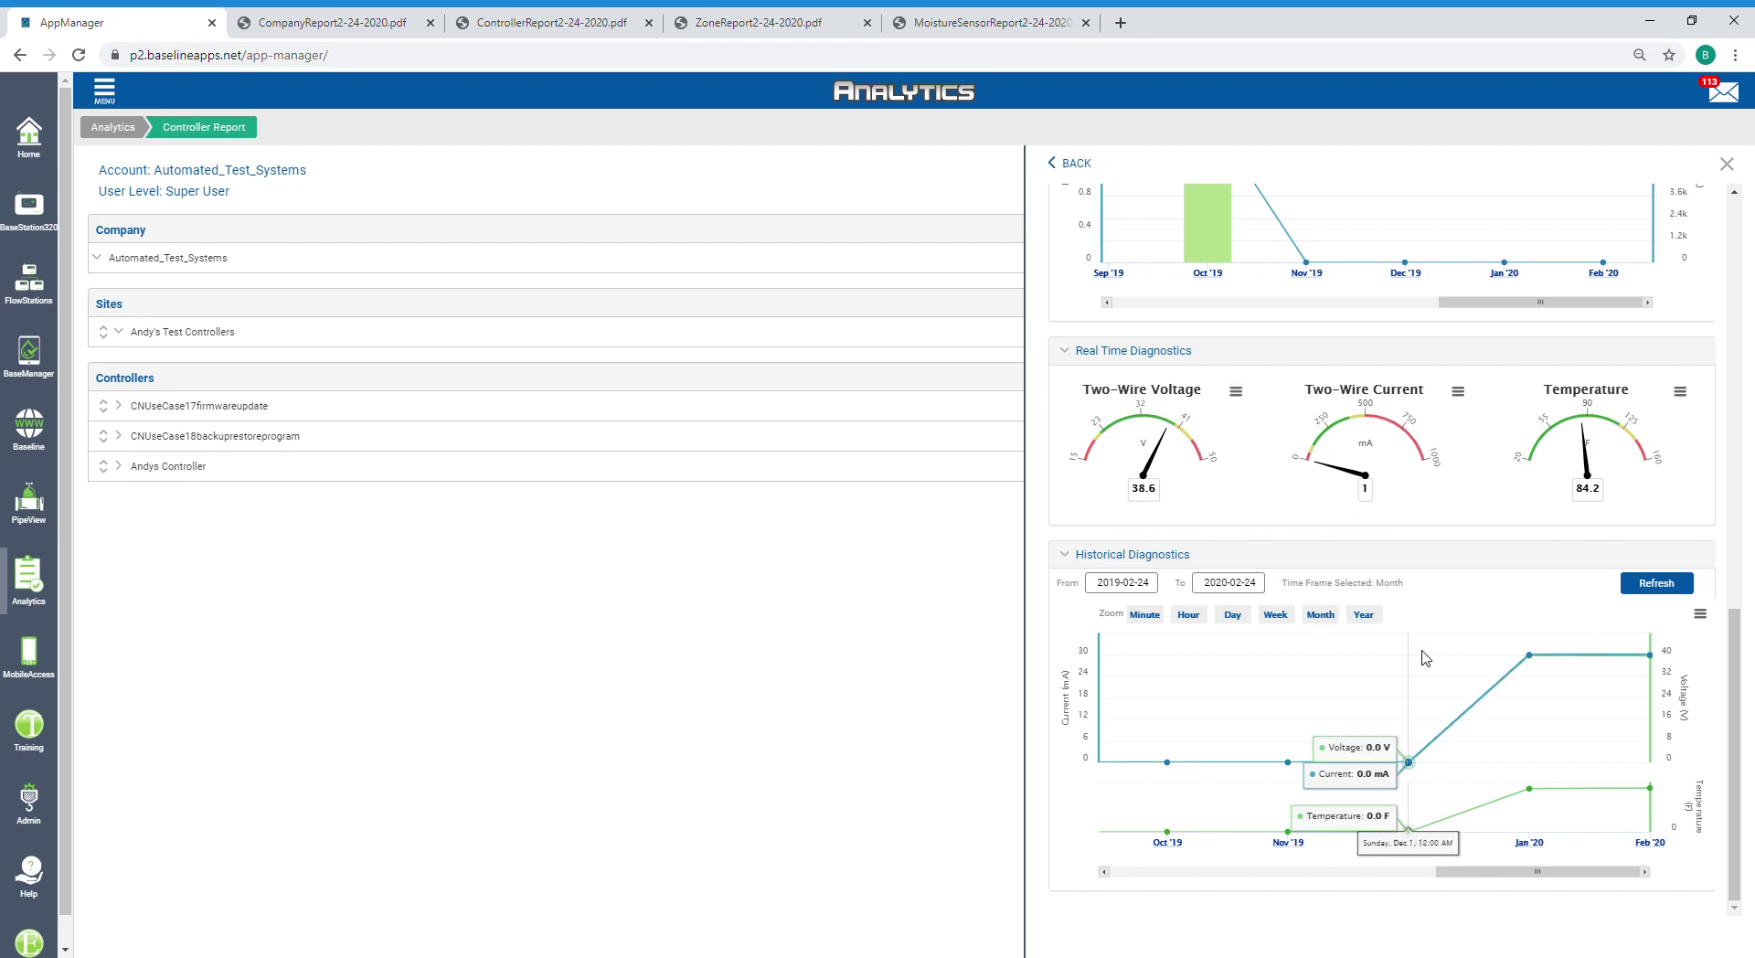
pyautogui.click(1529, 658)
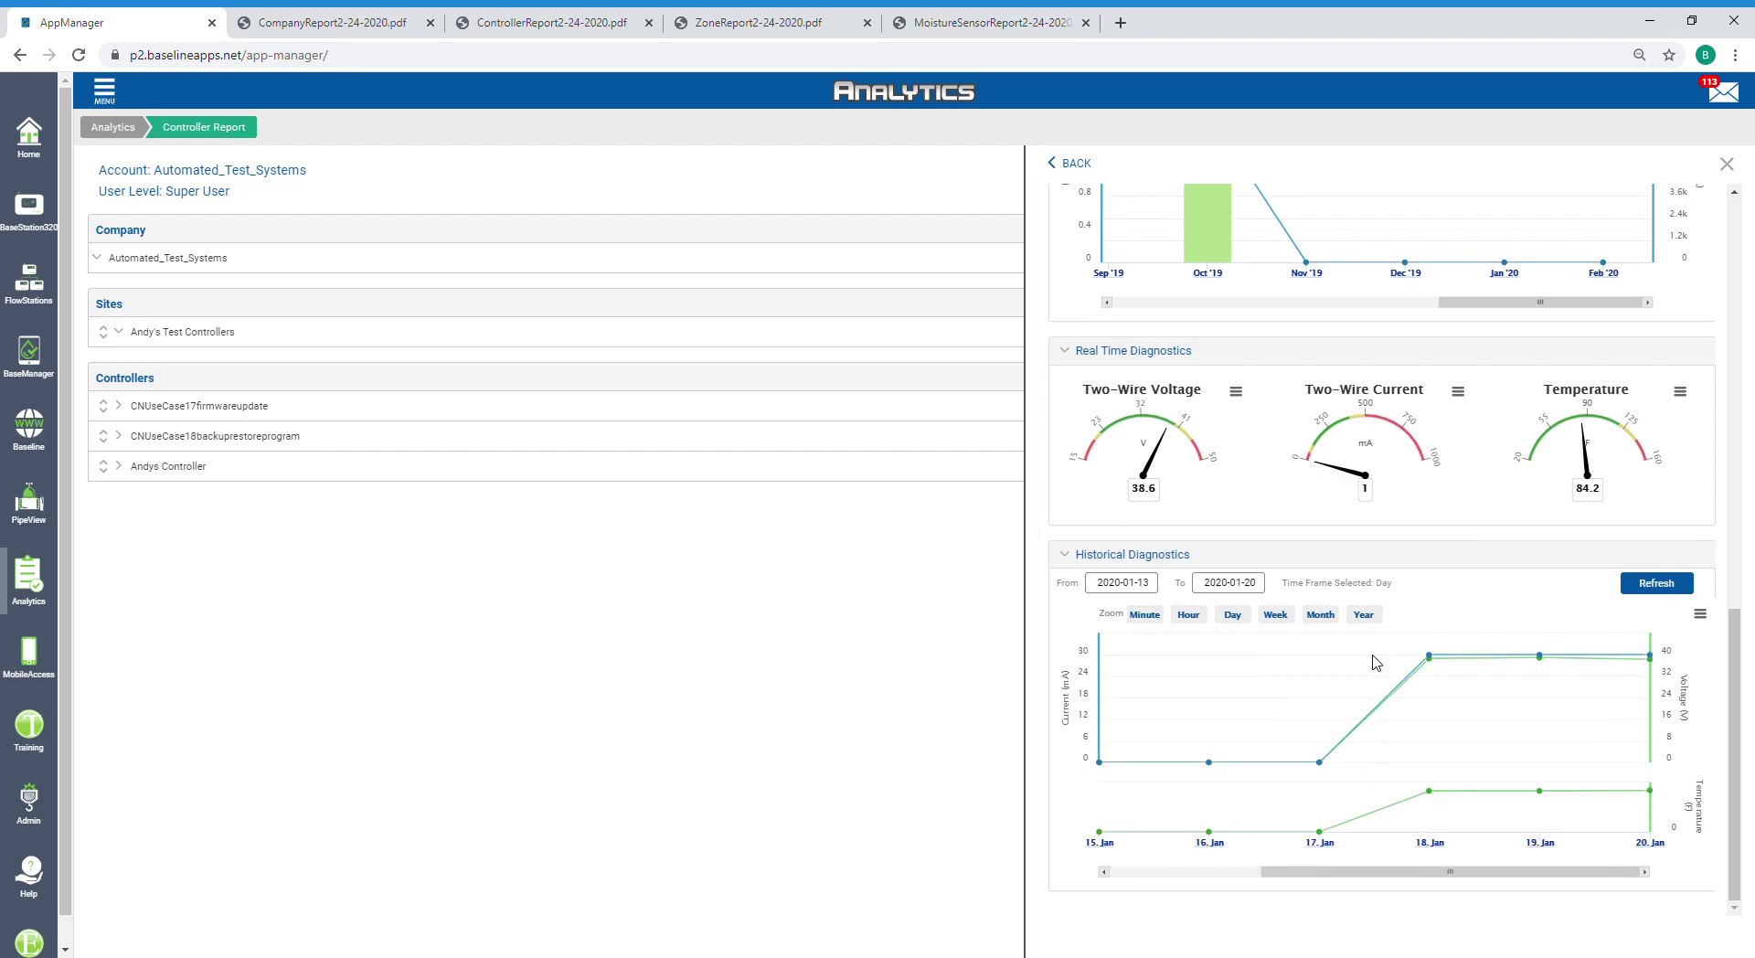
pyautogui.scroll(15, 1375, 661)
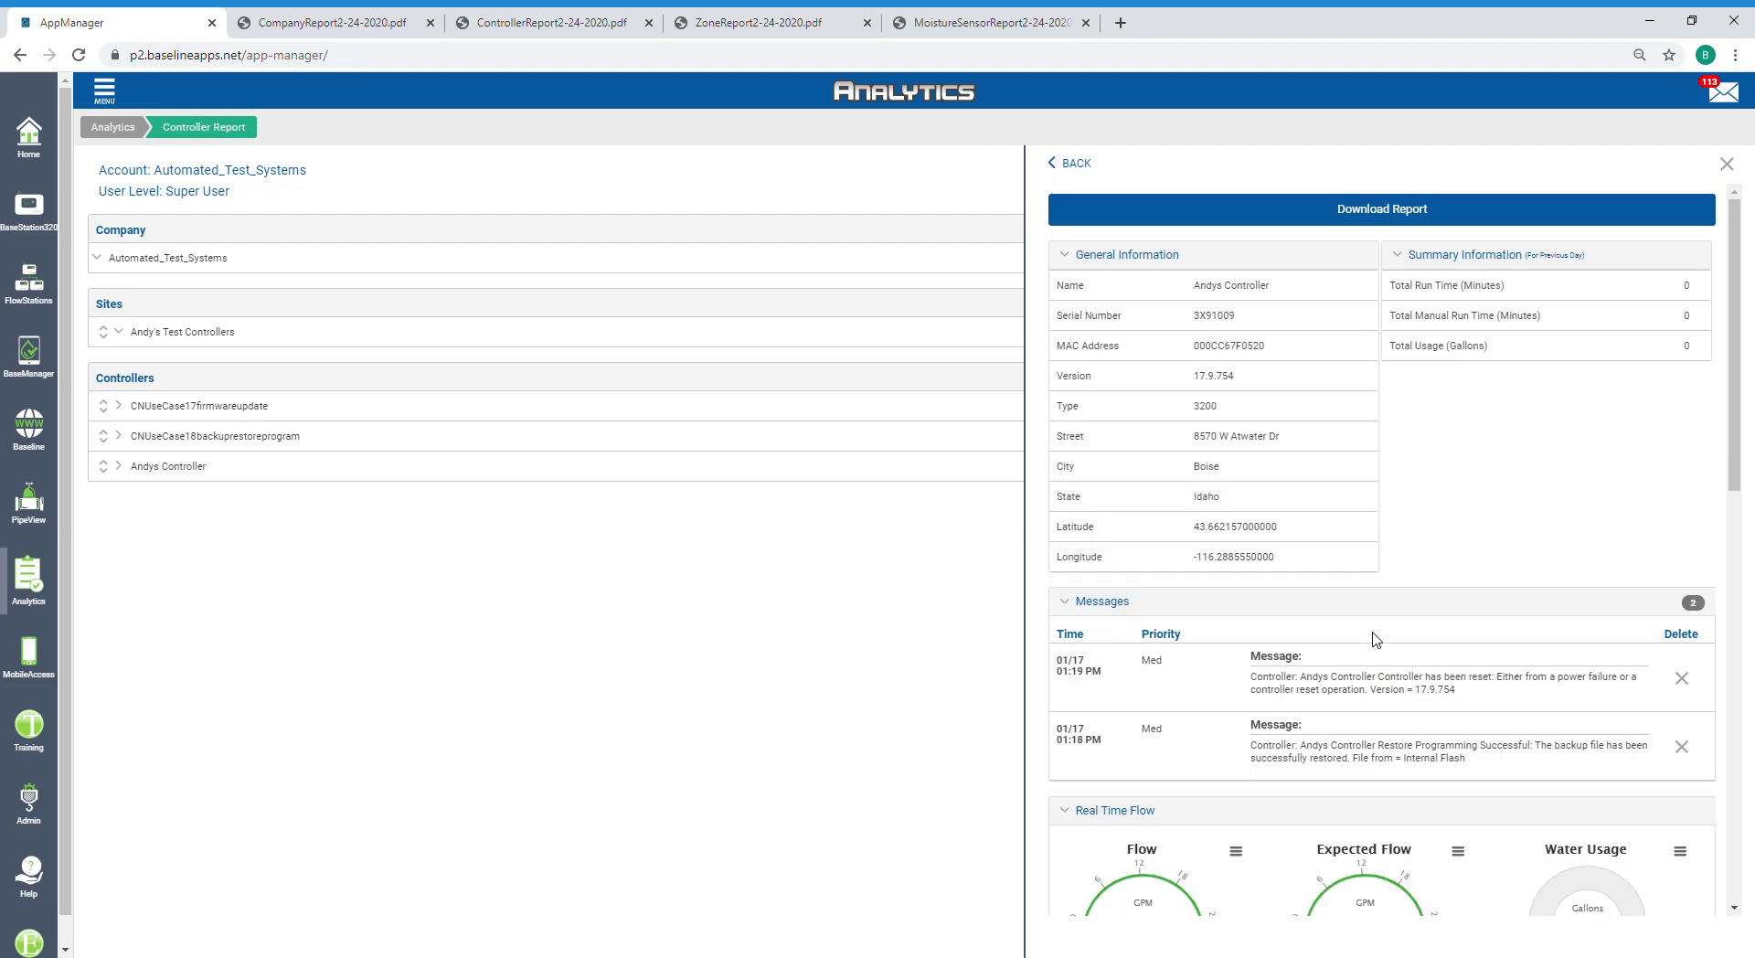
# Step: Review all five pages of ControllerReport2-24-2020.pdf through to its Diagnostic CSV table
pyautogui.click(587, 22)
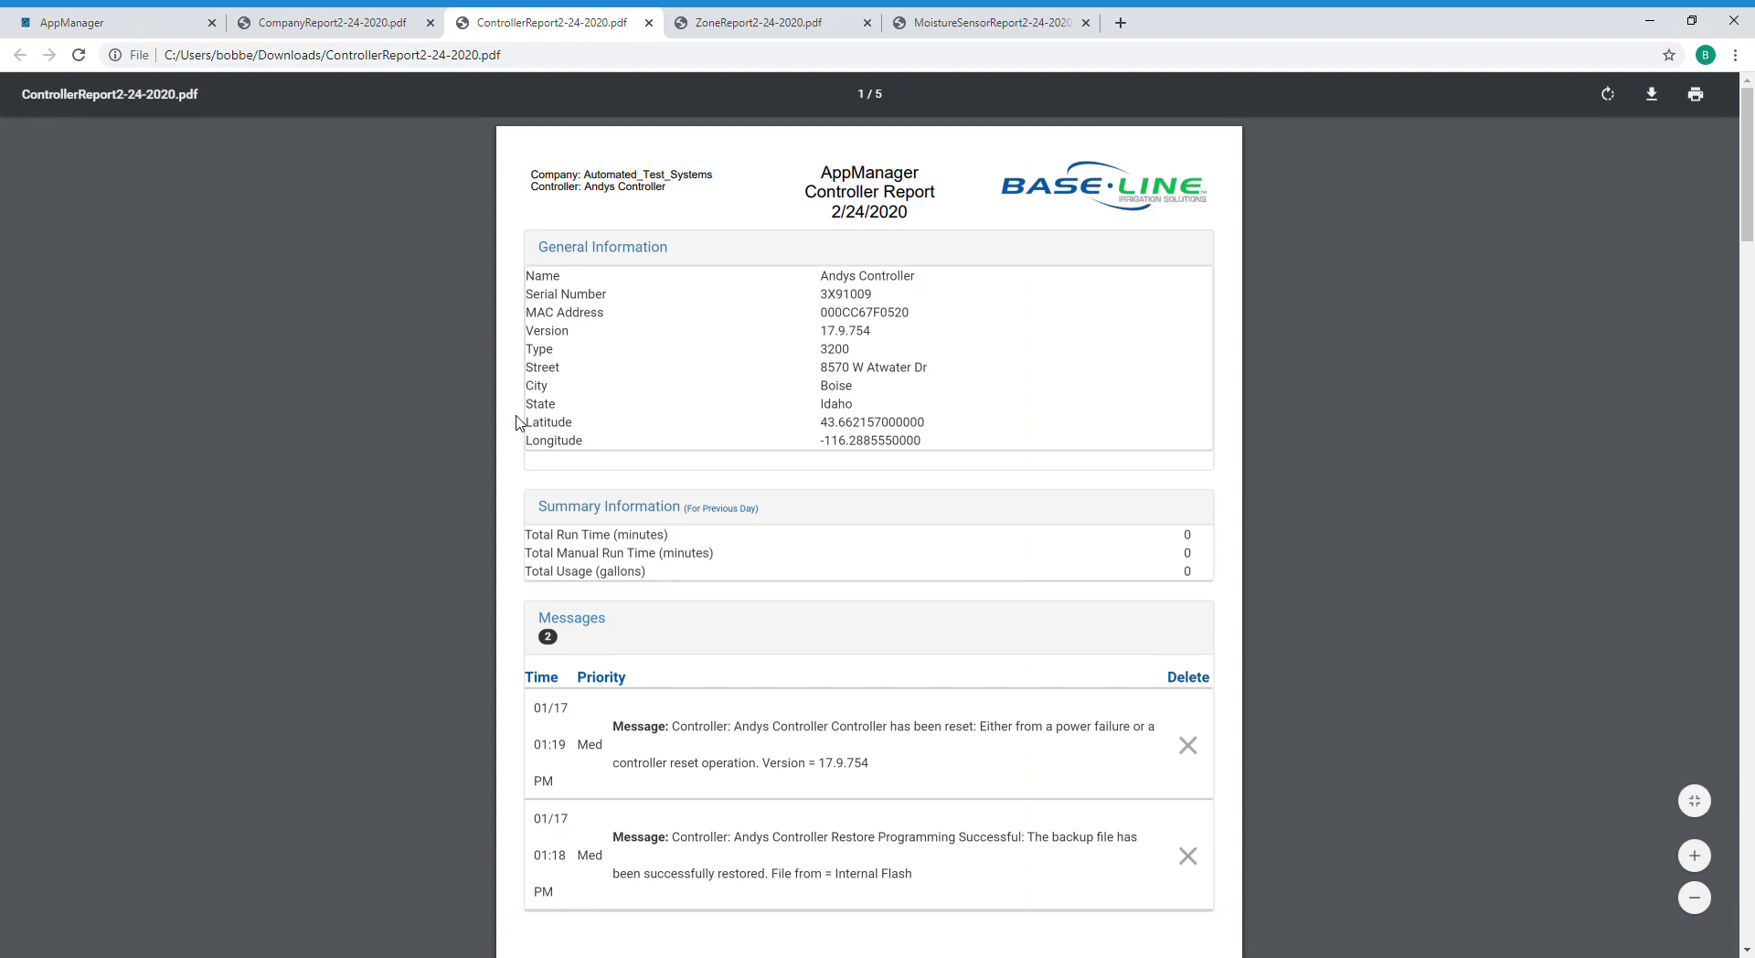
pyautogui.scroll(-10, 516, 422)
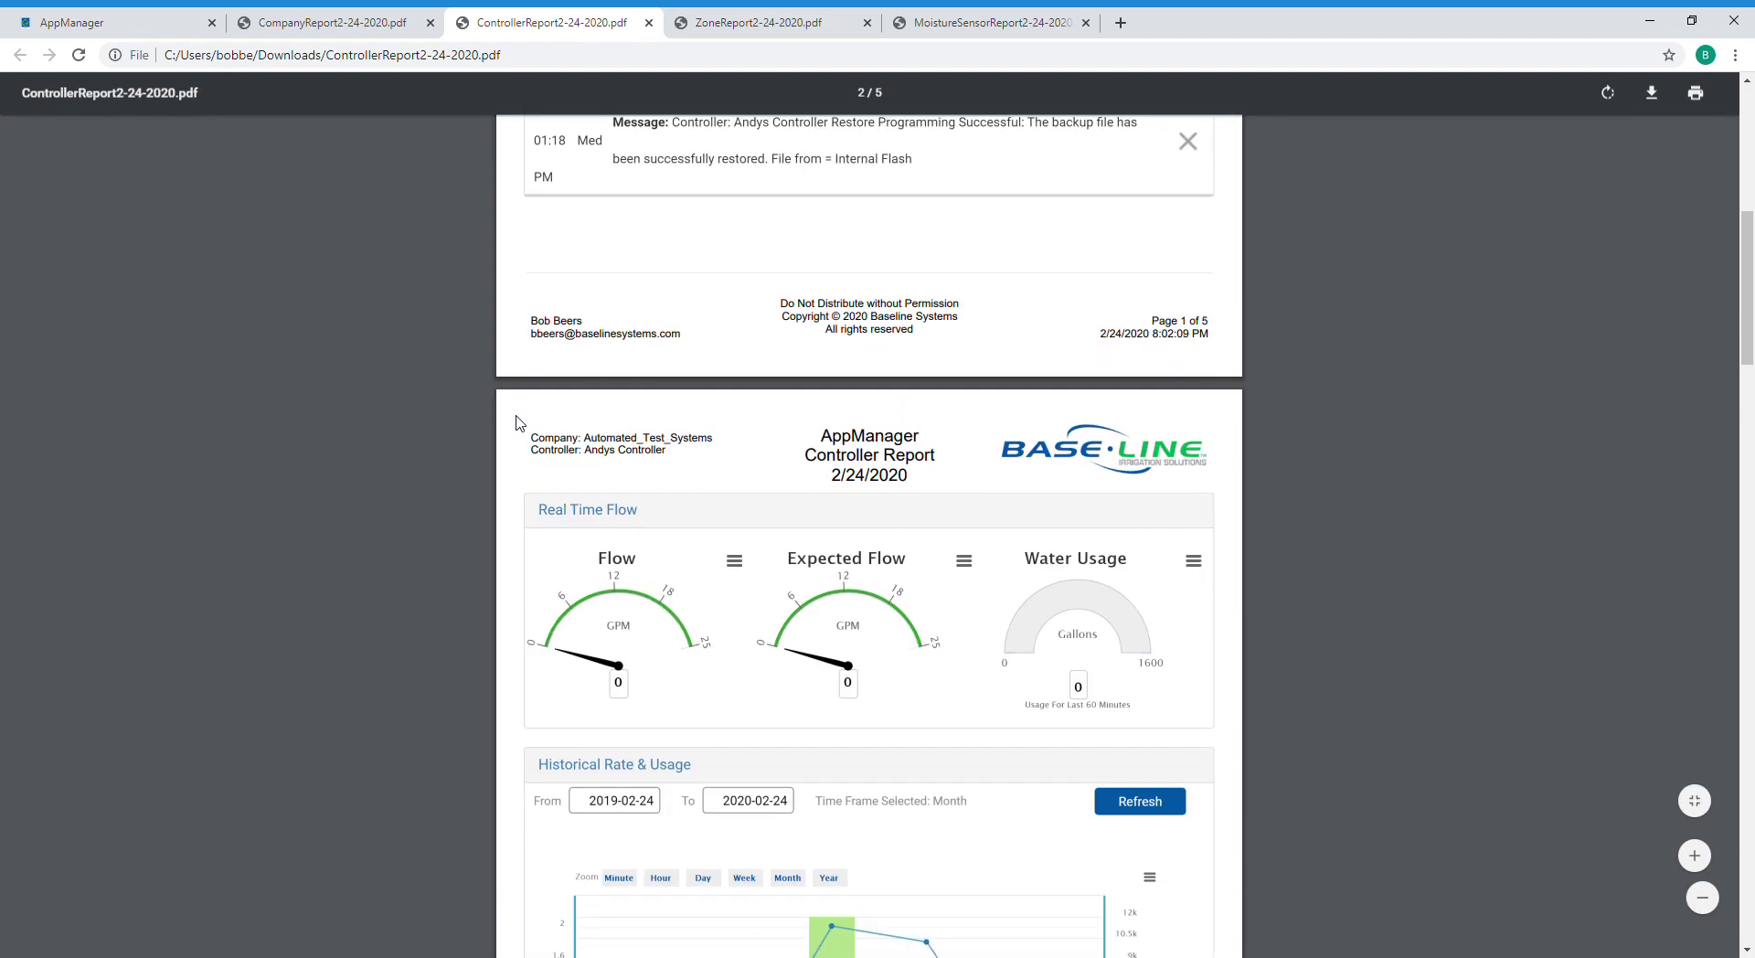
pyautogui.scroll(-10, 516, 422)
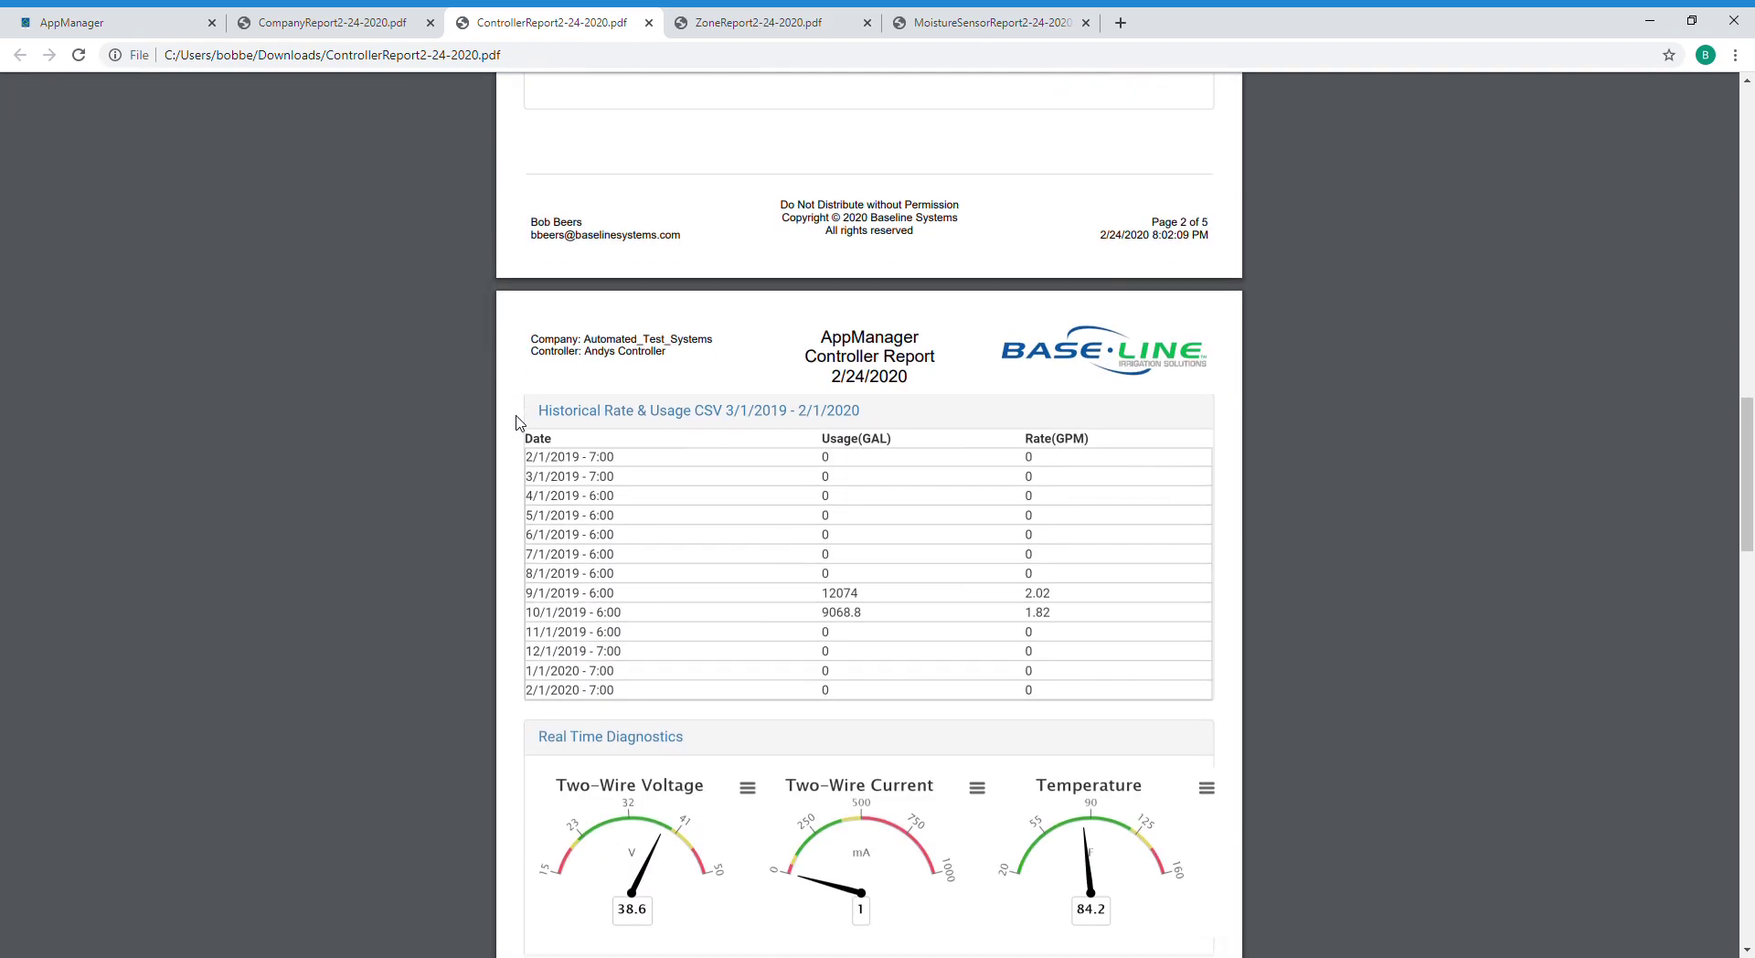
pyautogui.scroll(-10, 516, 422)
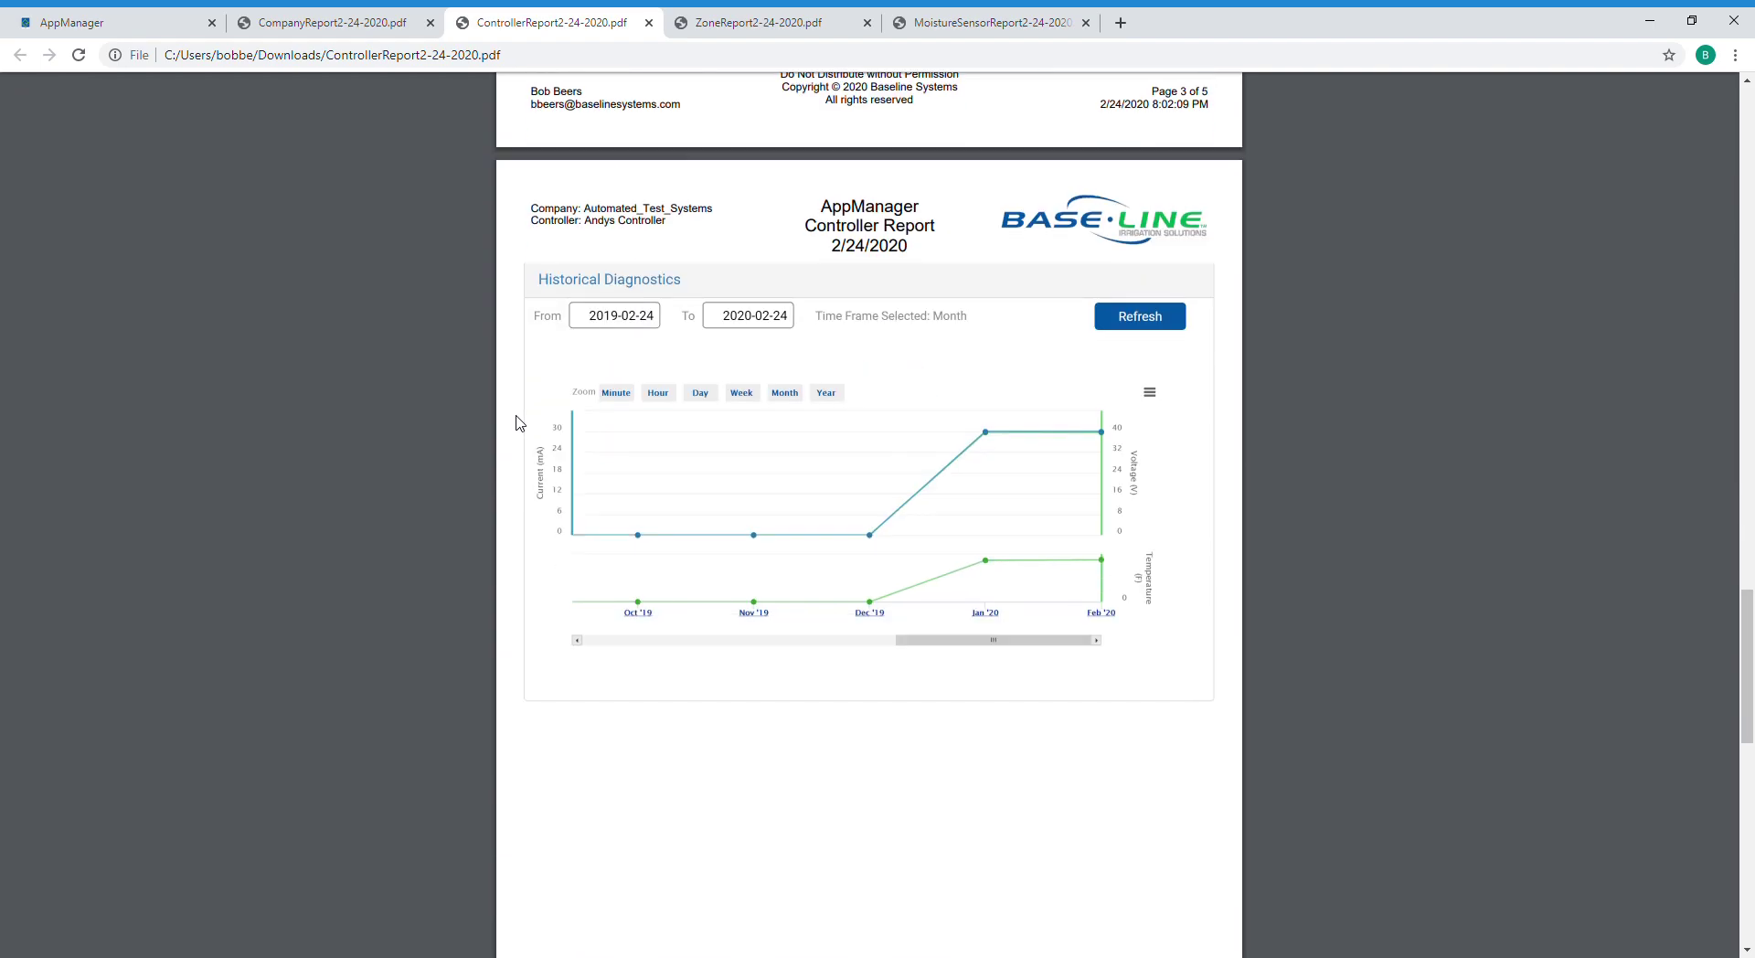
pyautogui.scroll(-8, 517, 422)
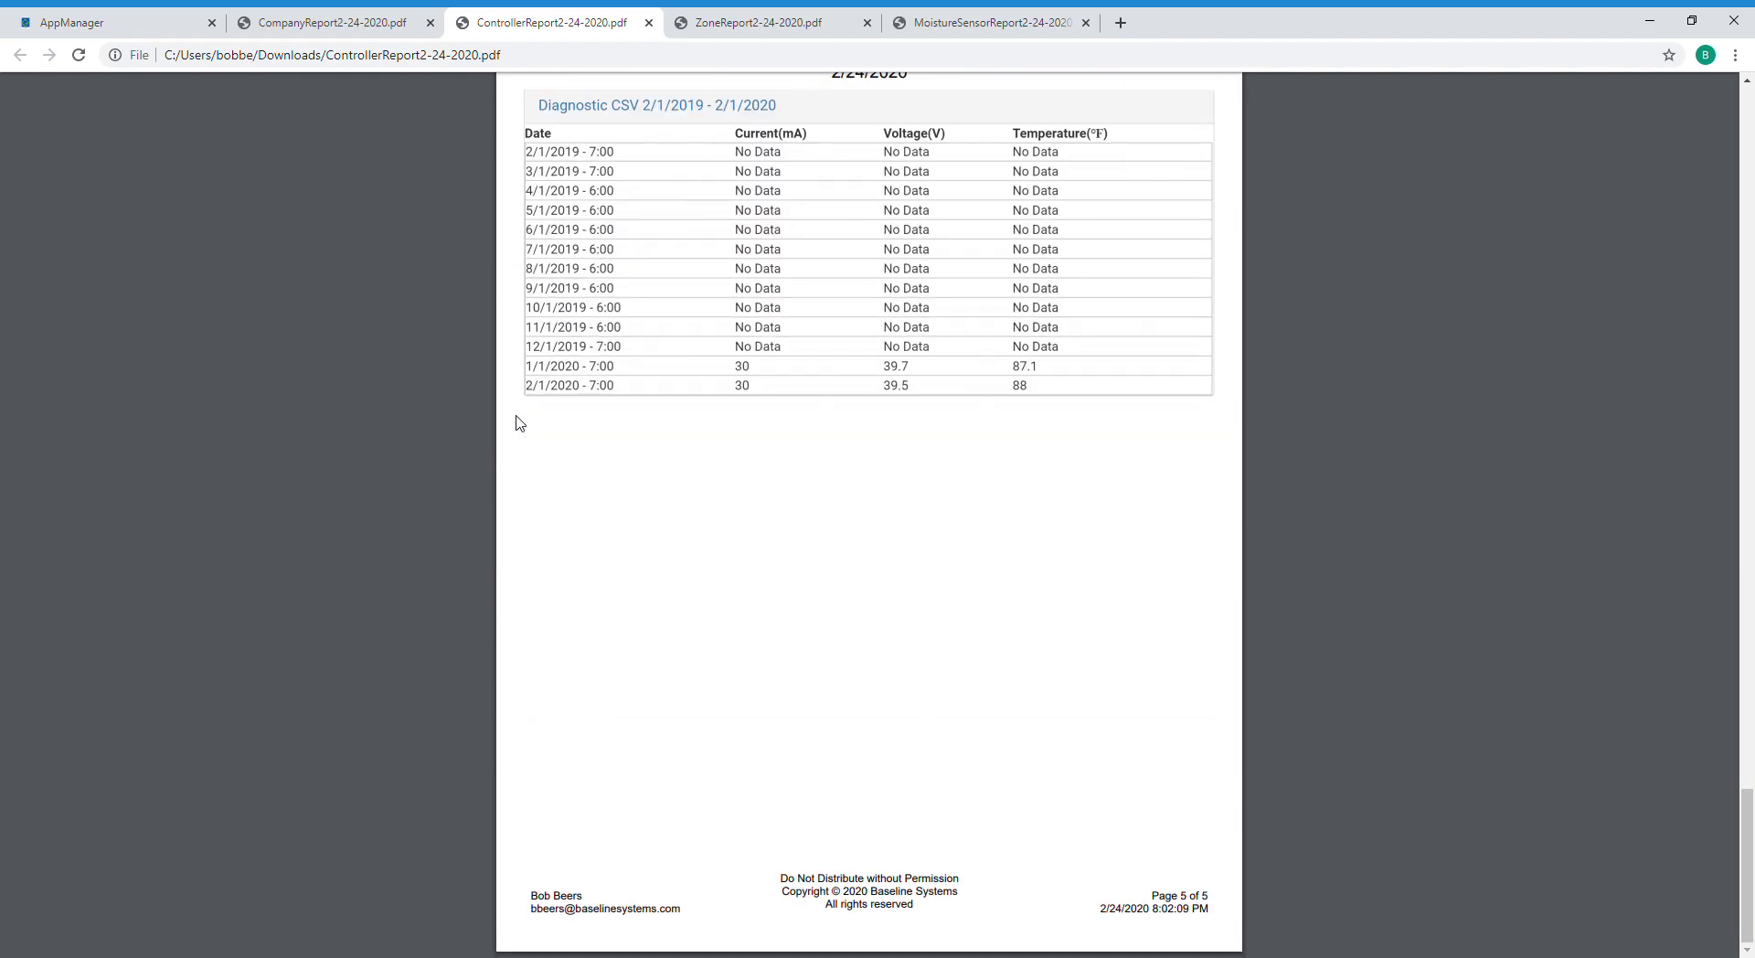
# Step: Back in AppManager, list Andys Controller's zones and open the report for 1 - East Strip
pyautogui.click(91, 22)
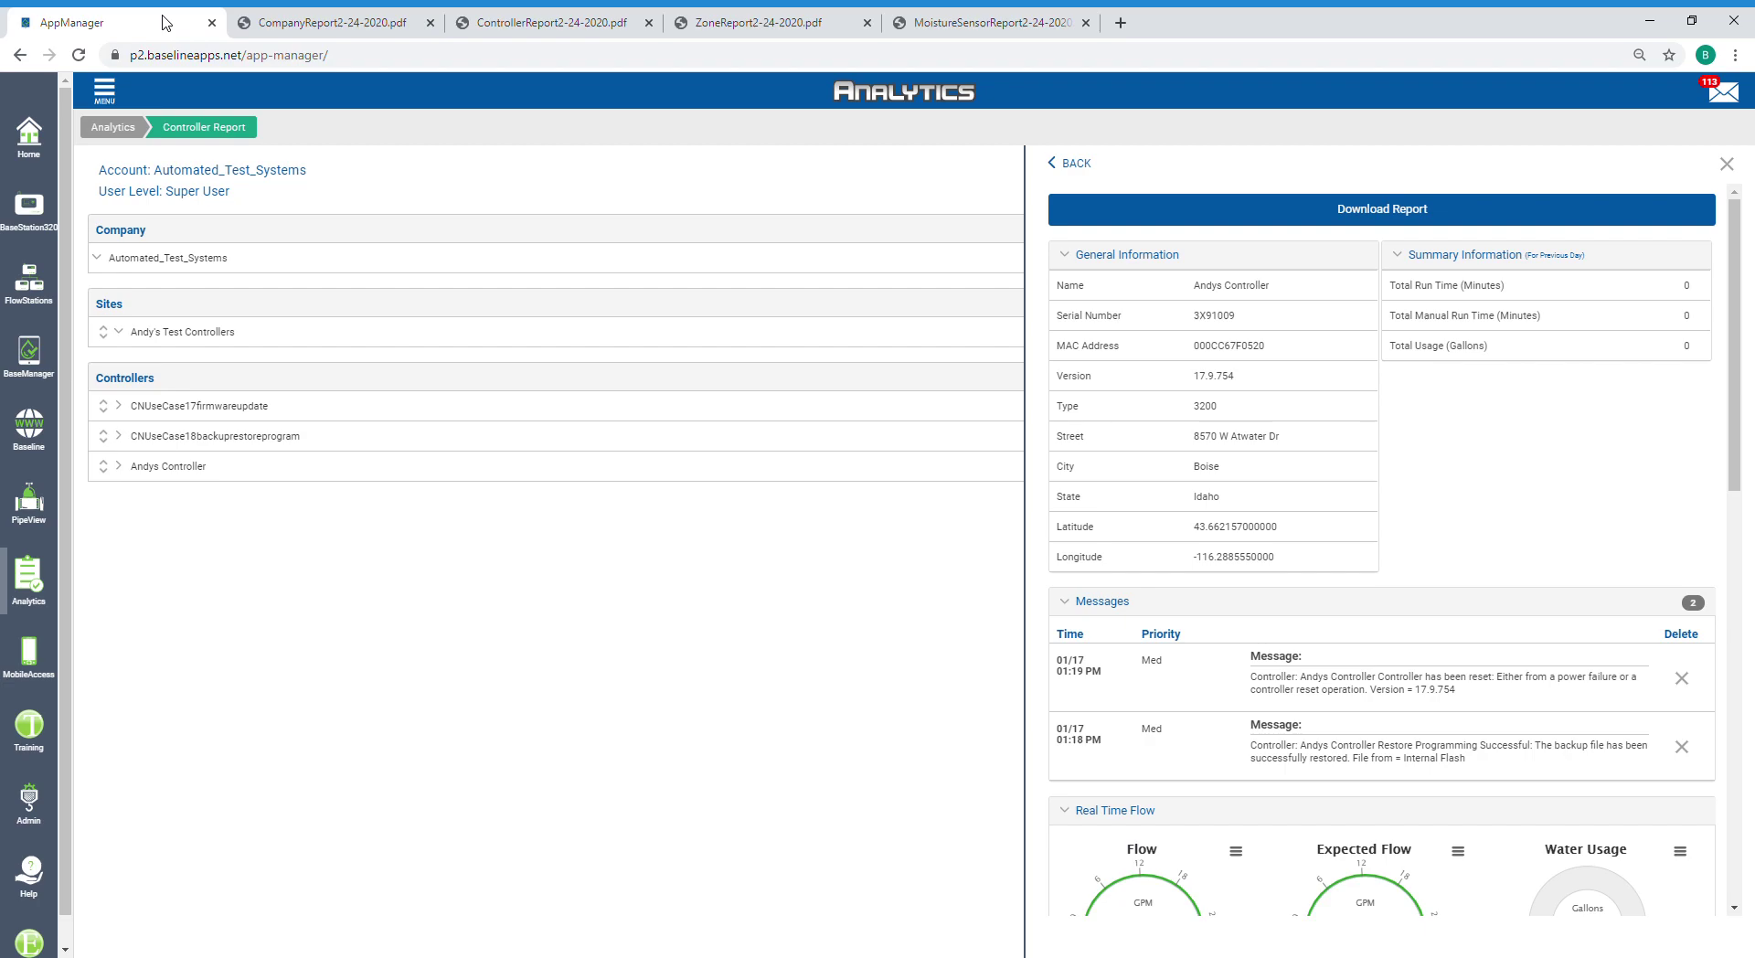
pyautogui.click(1089, 162)
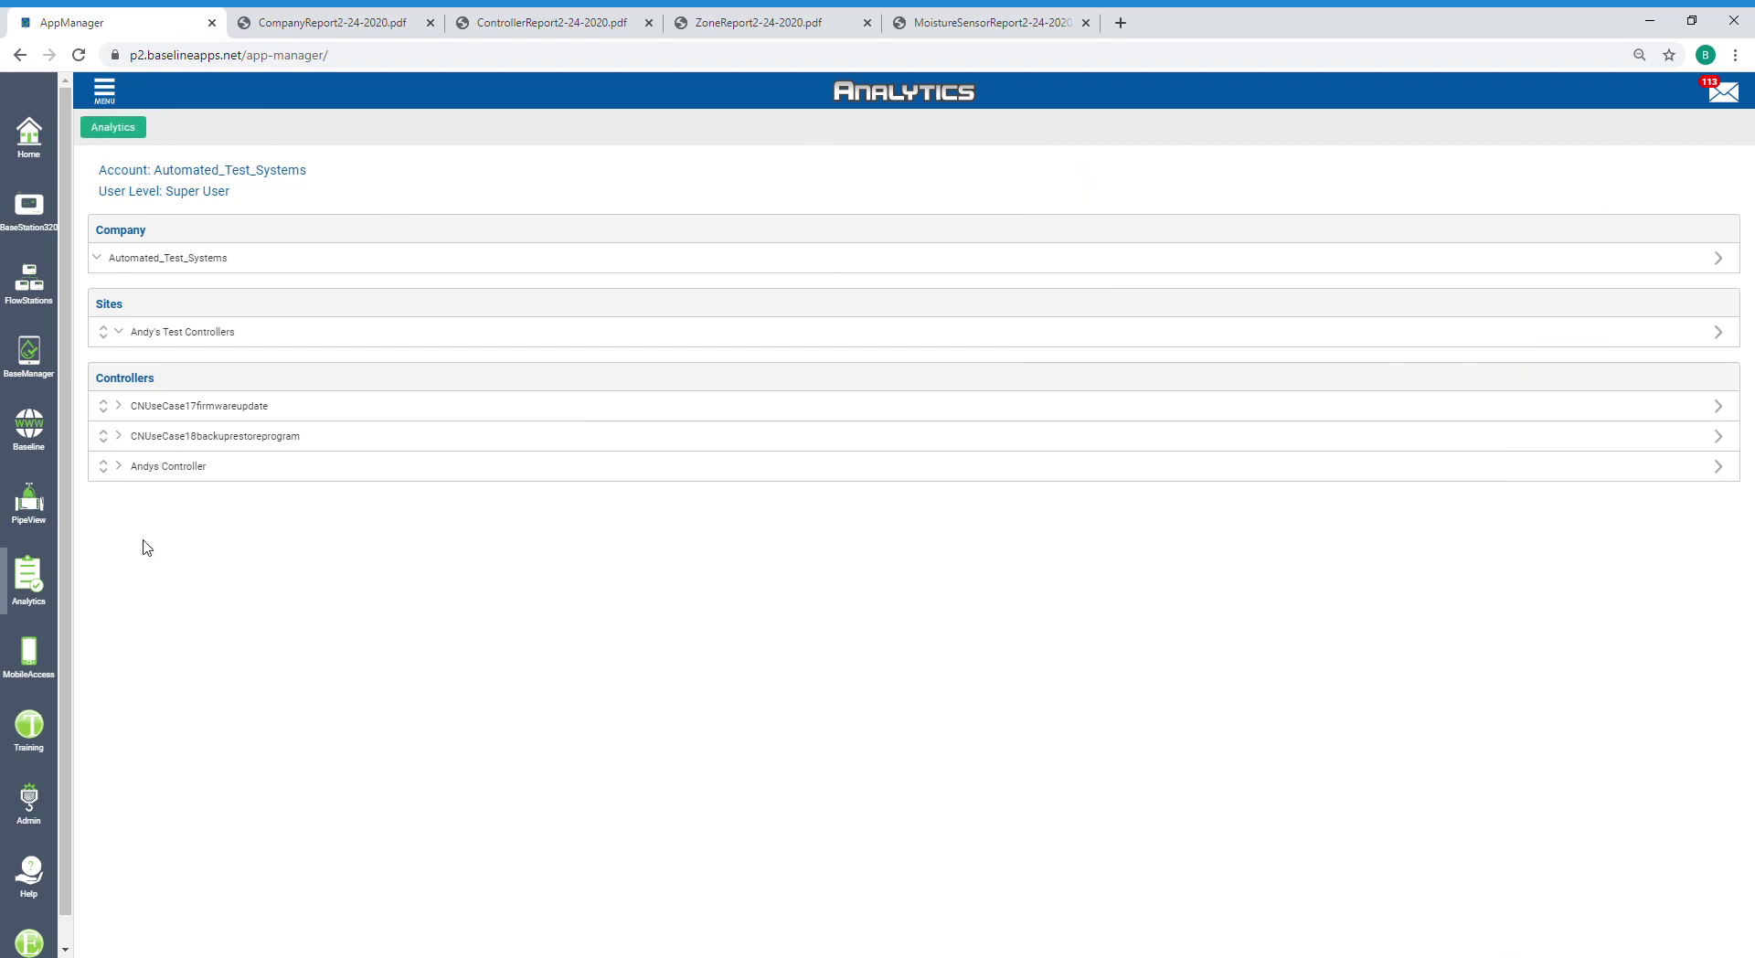
pyautogui.click(118, 467)
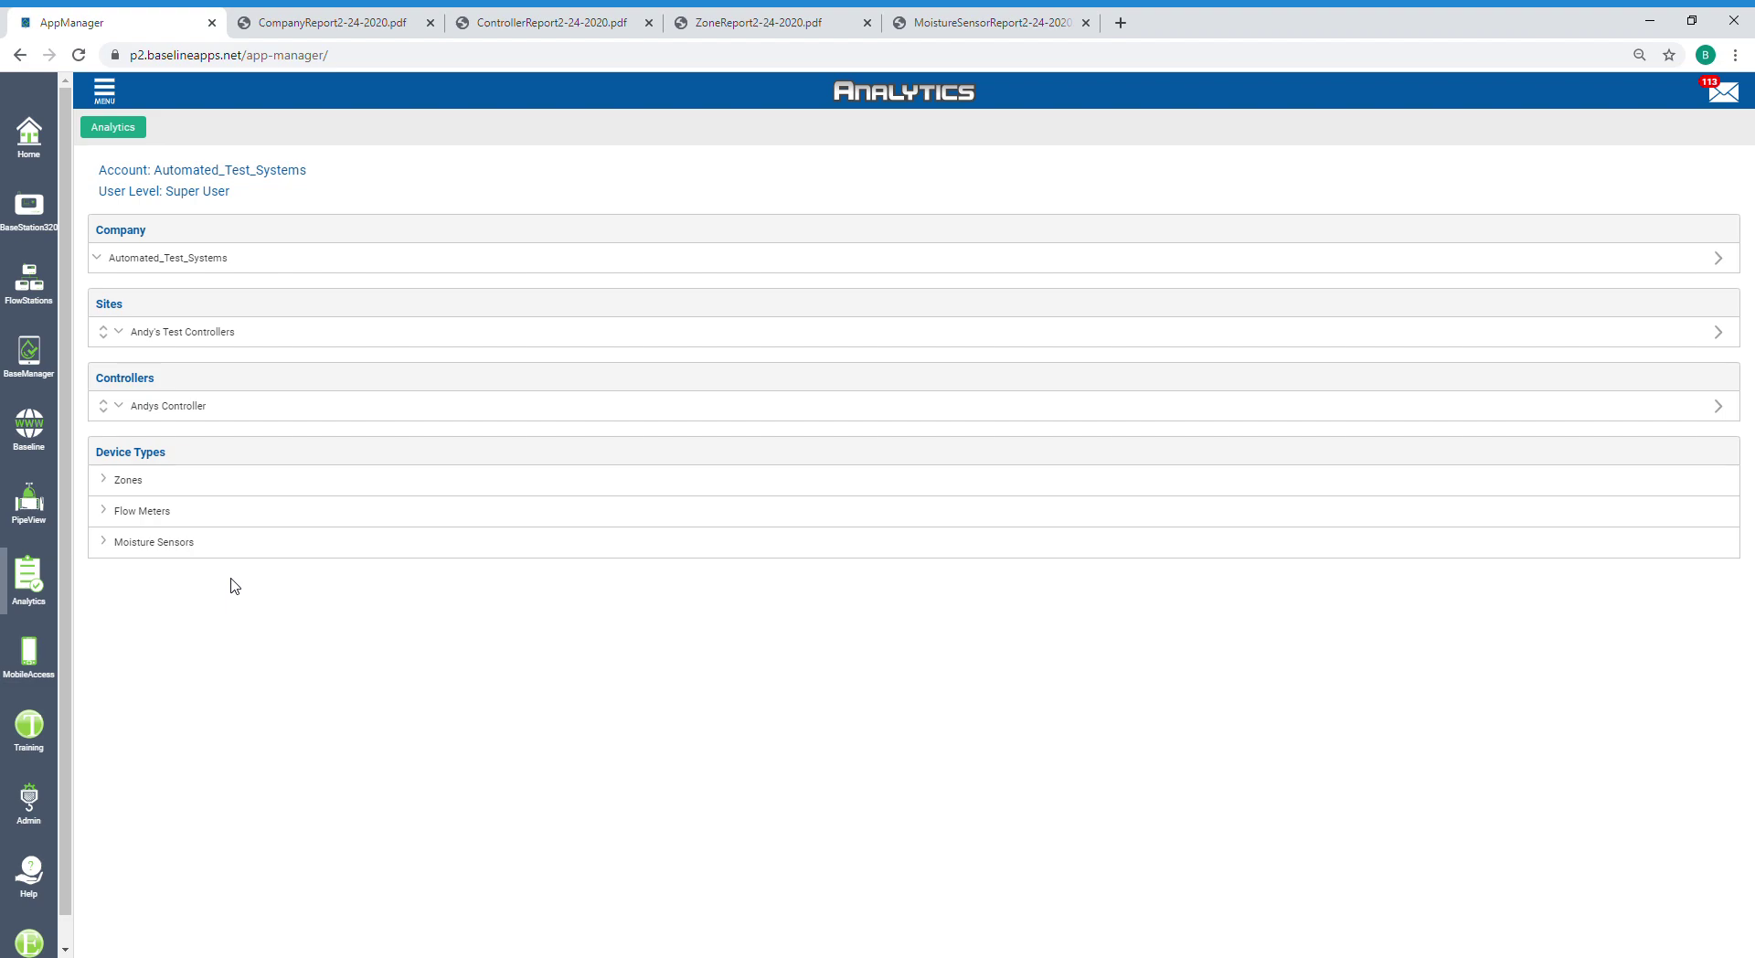
pyautogui.click(108, 480)
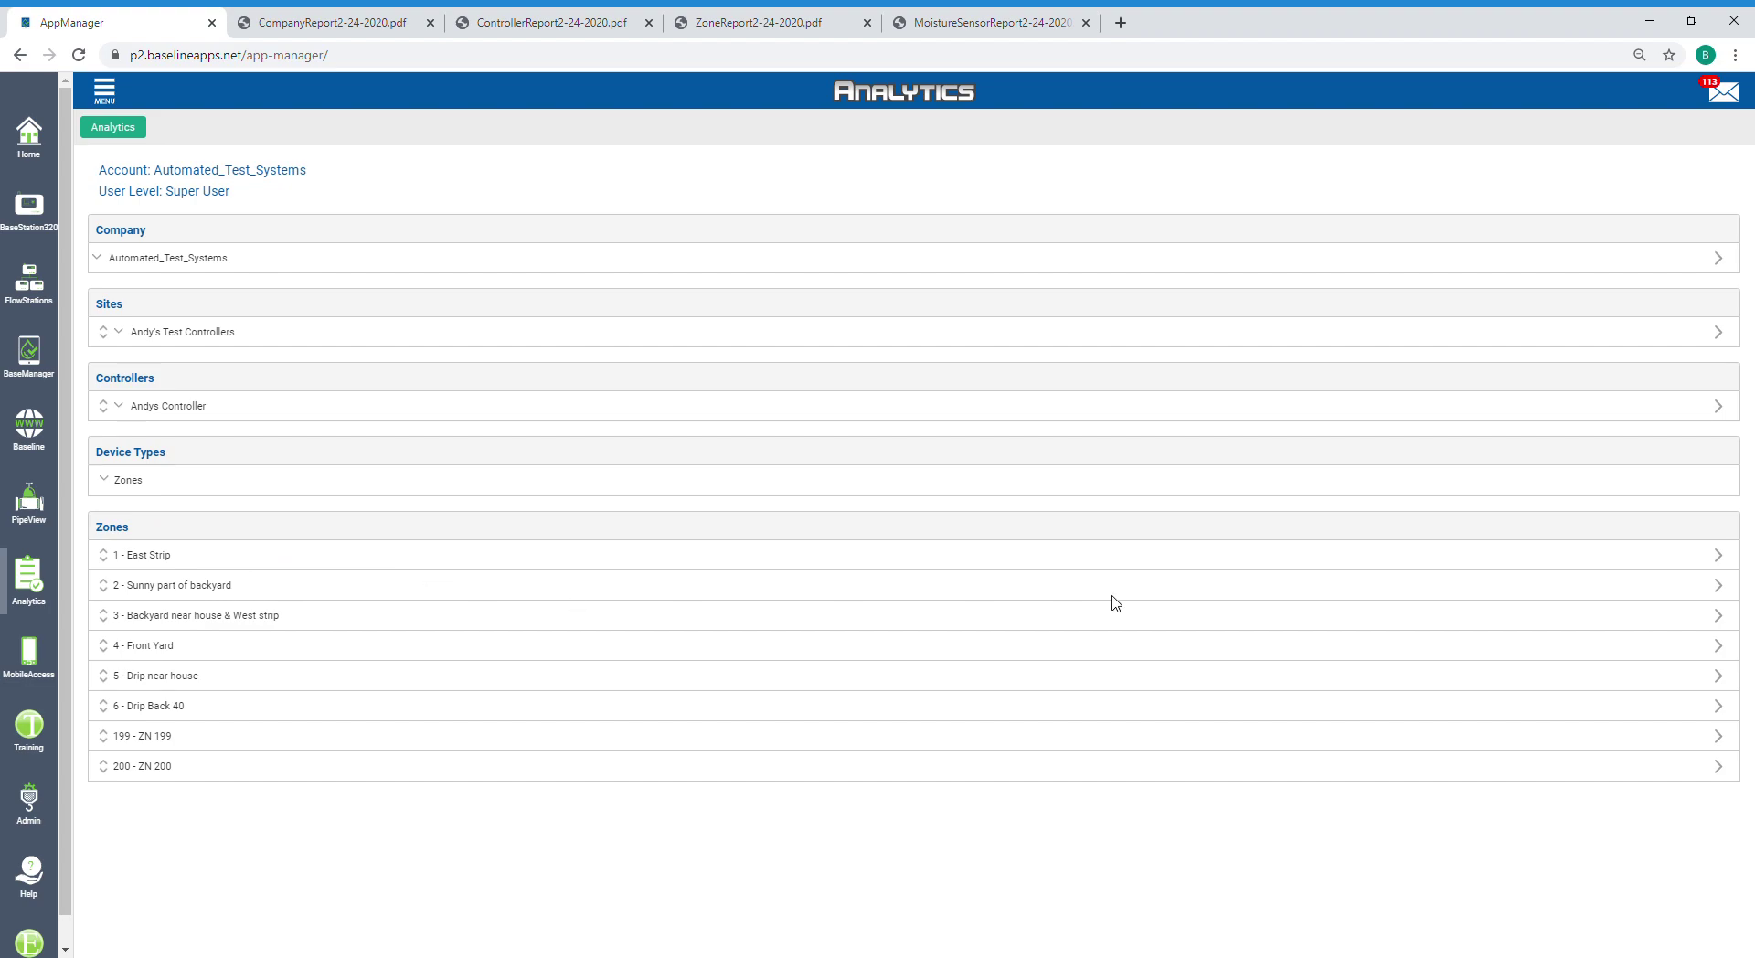
pyautogui.click(1726, 564)
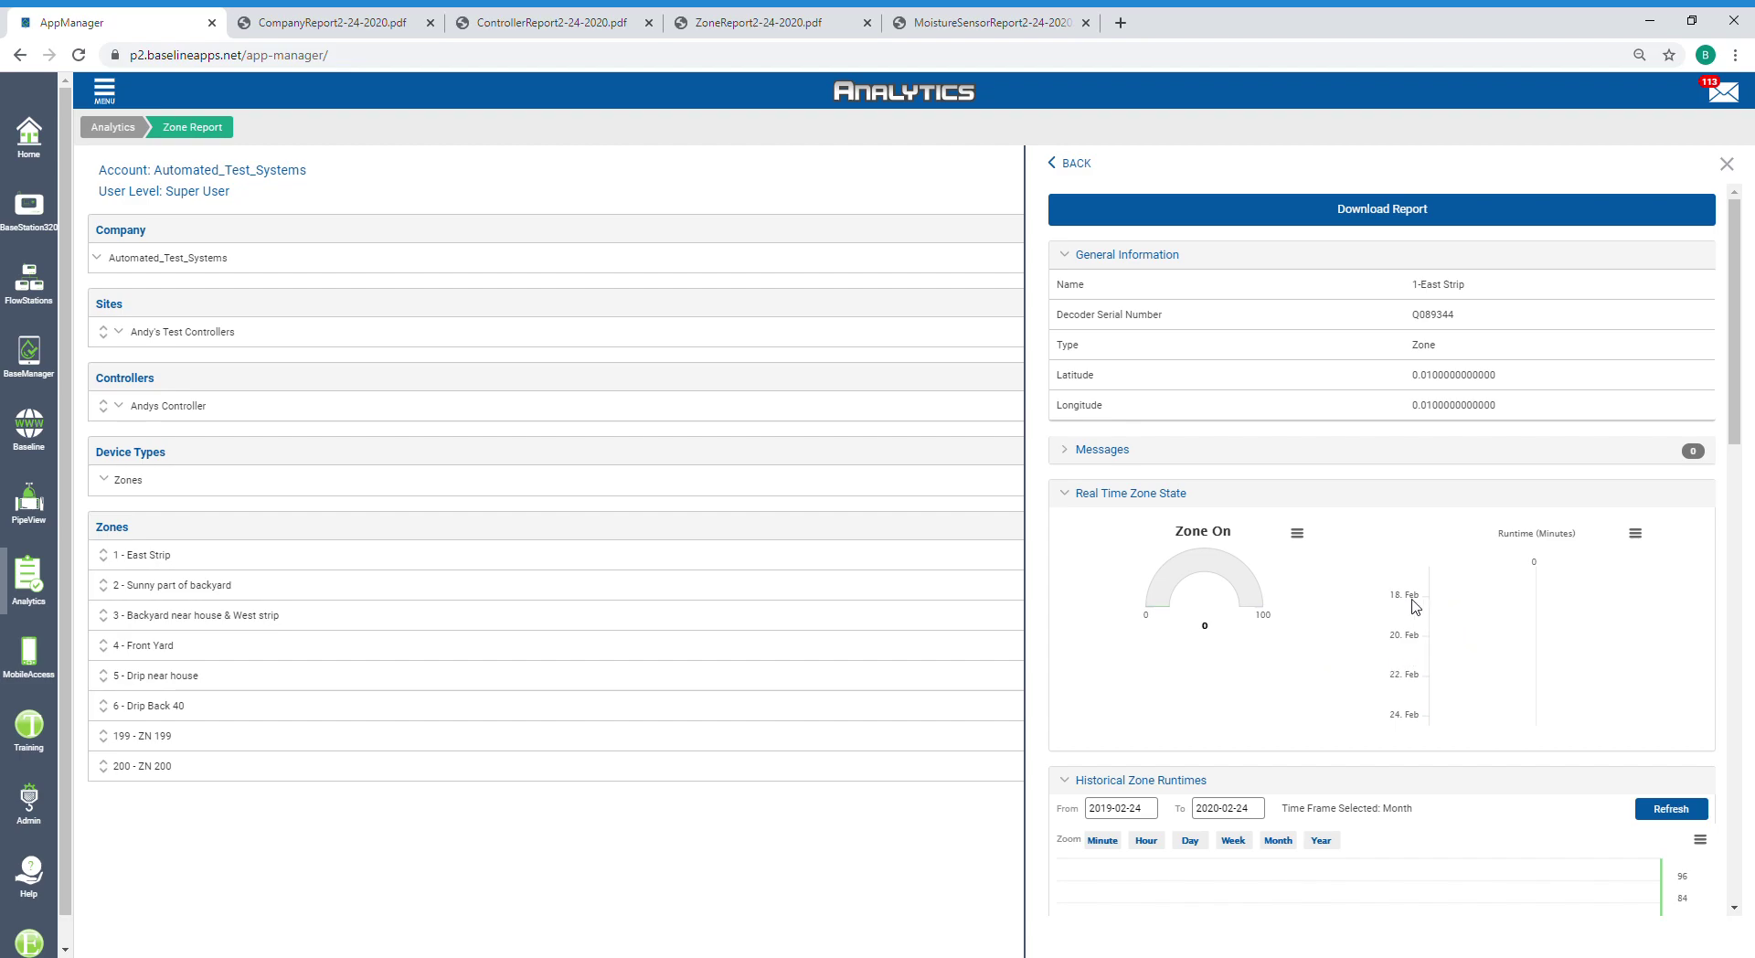
# Step: Scroll the zone's diagnostics chart back and drill it into October 2019 weekly data
pyautogui.scroll(-3, 1367, 714)
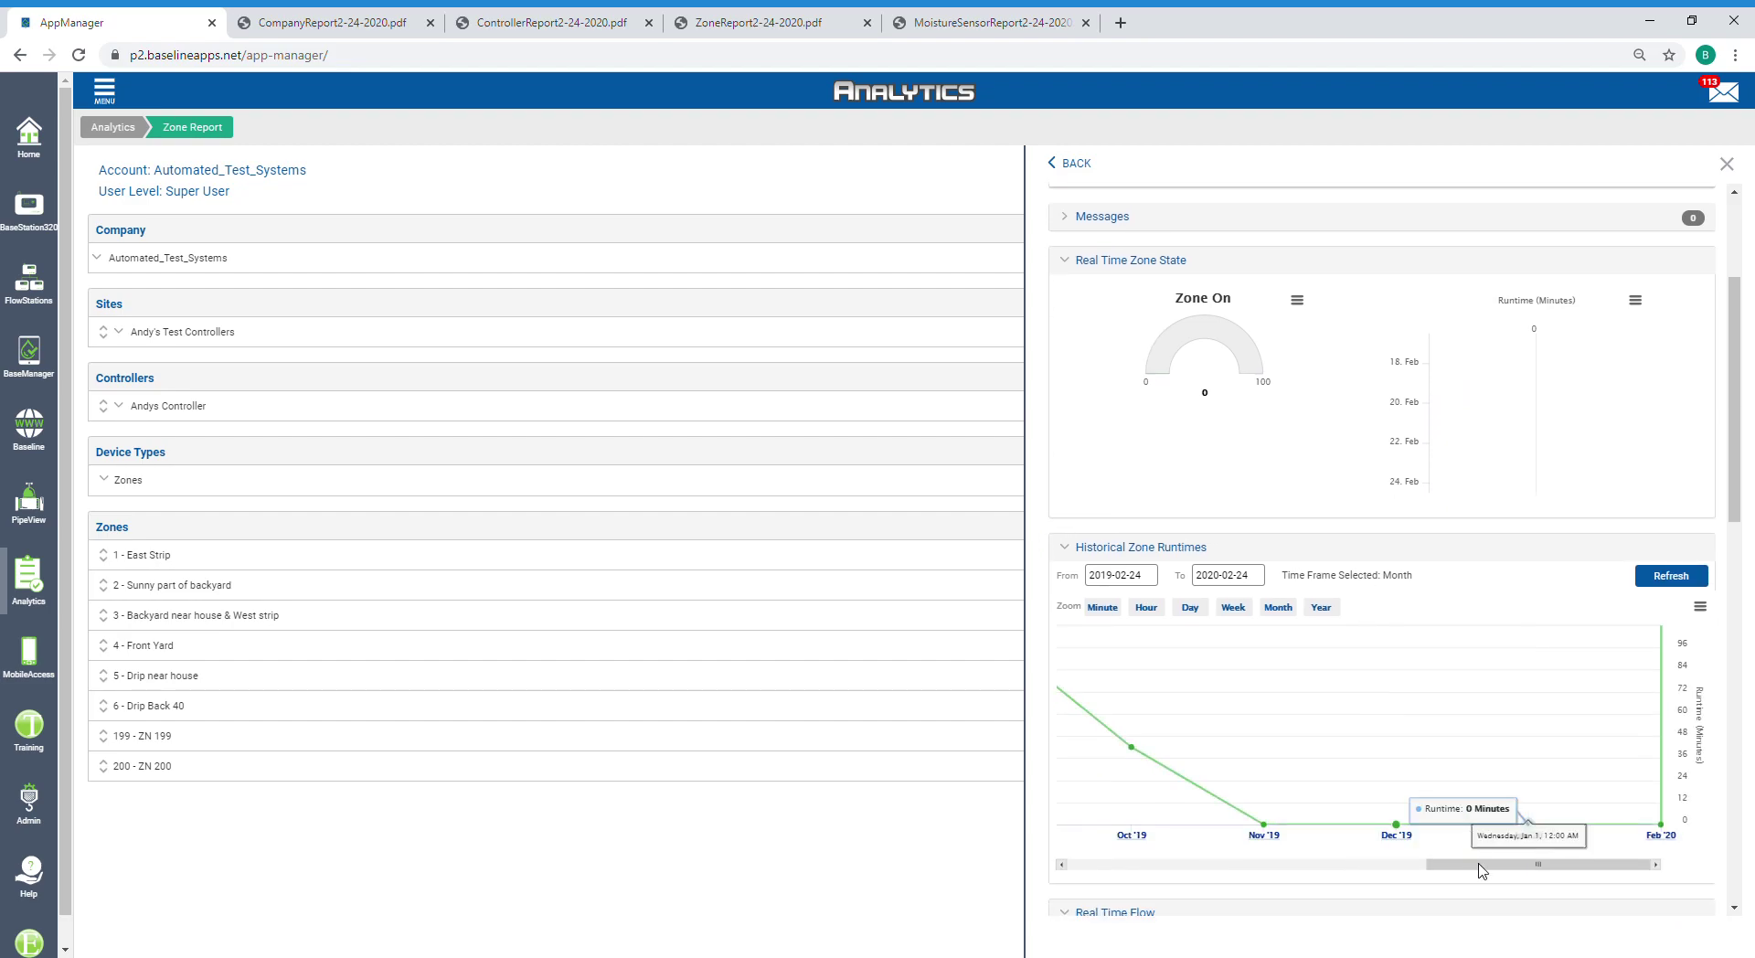
pyautogui.moveTo(1483, 867); pyautogui.dragTo(1375, 861)
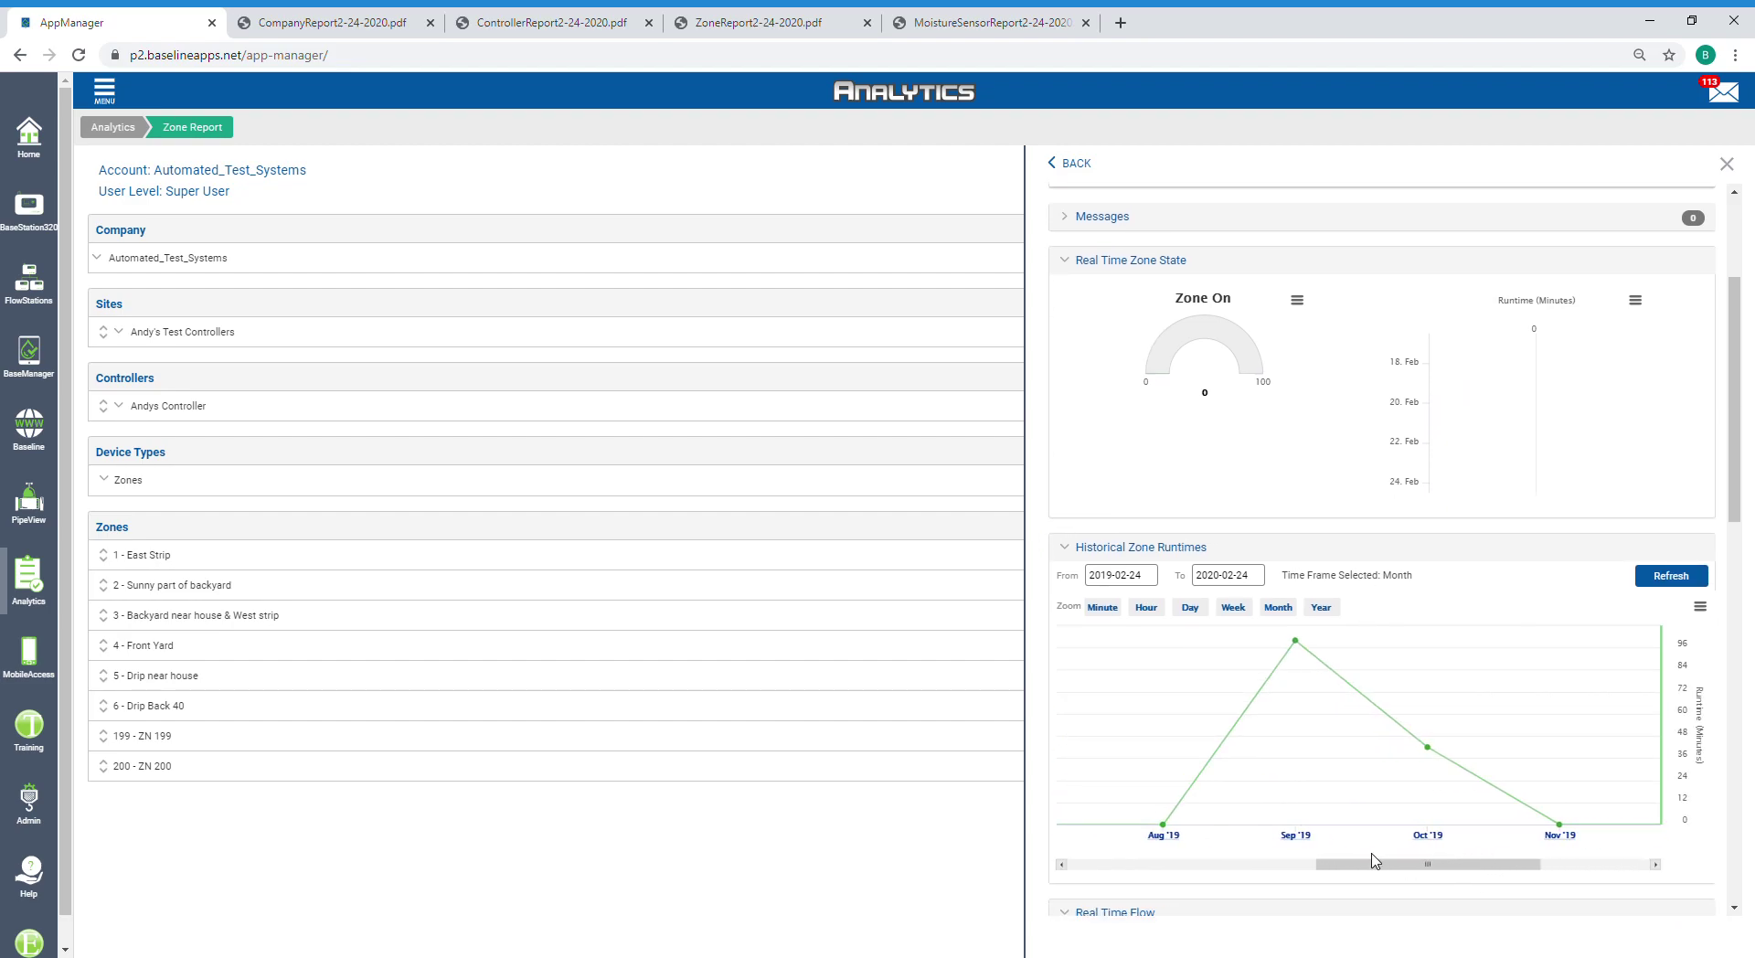
pyautogui.scroll(-5, 1374, 861)
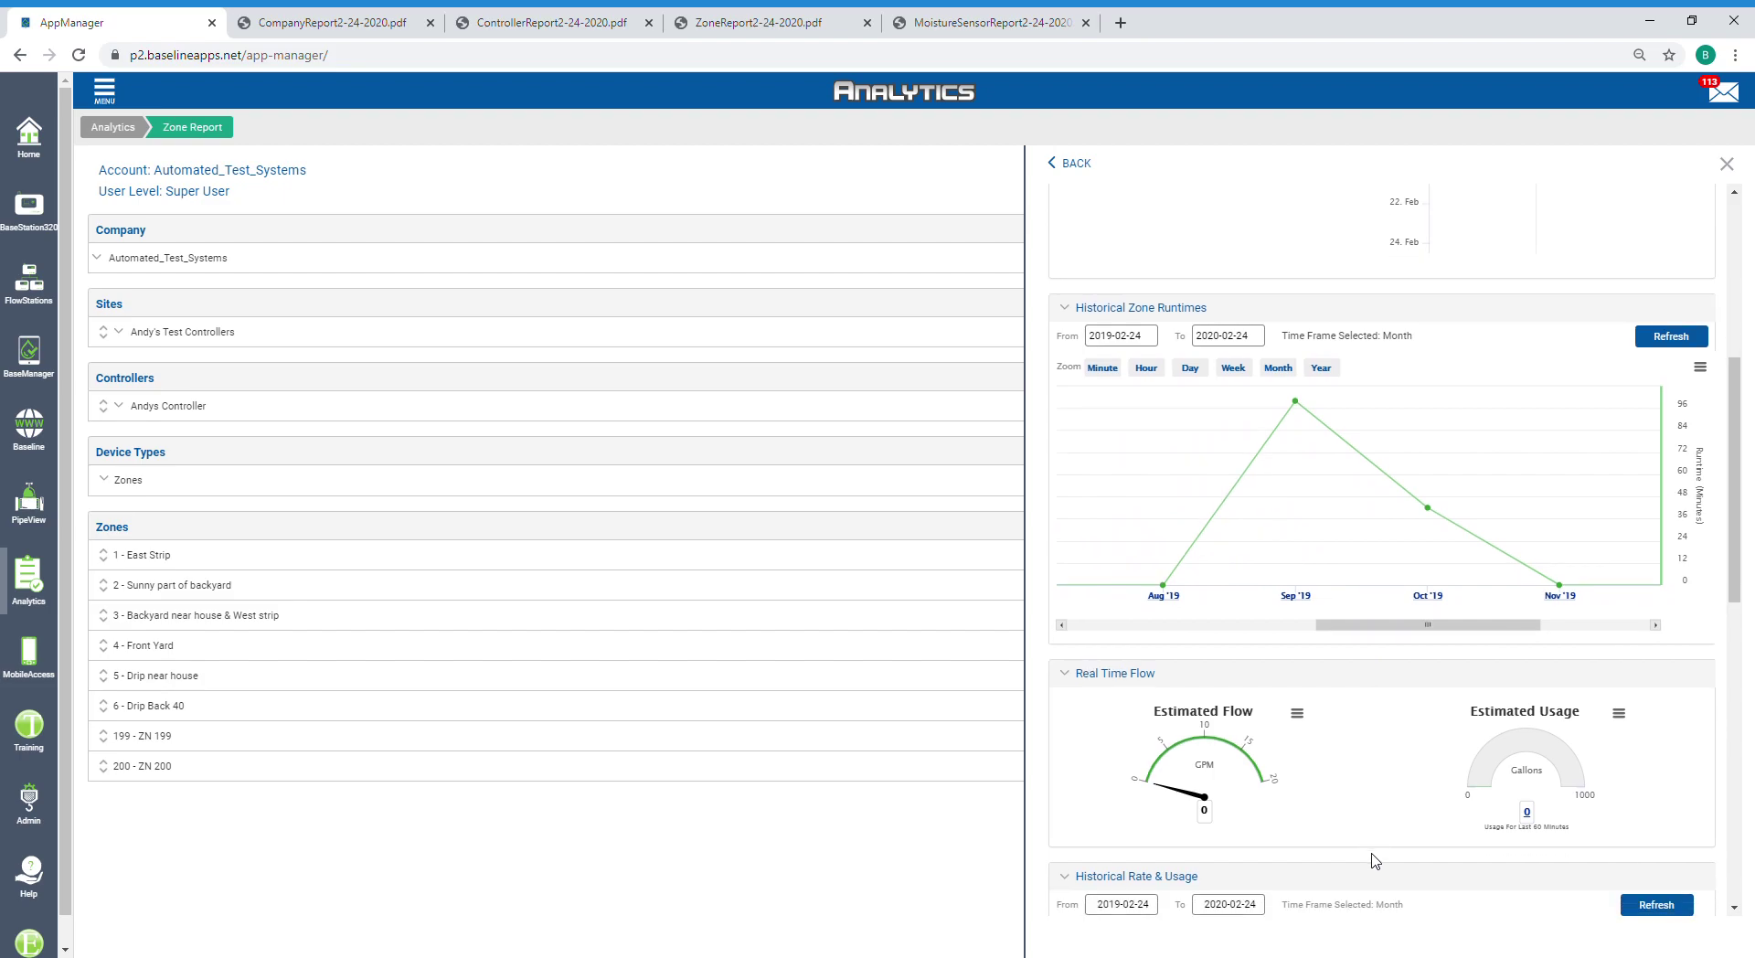
pyautogui.scroll(-2, 1375, 861)
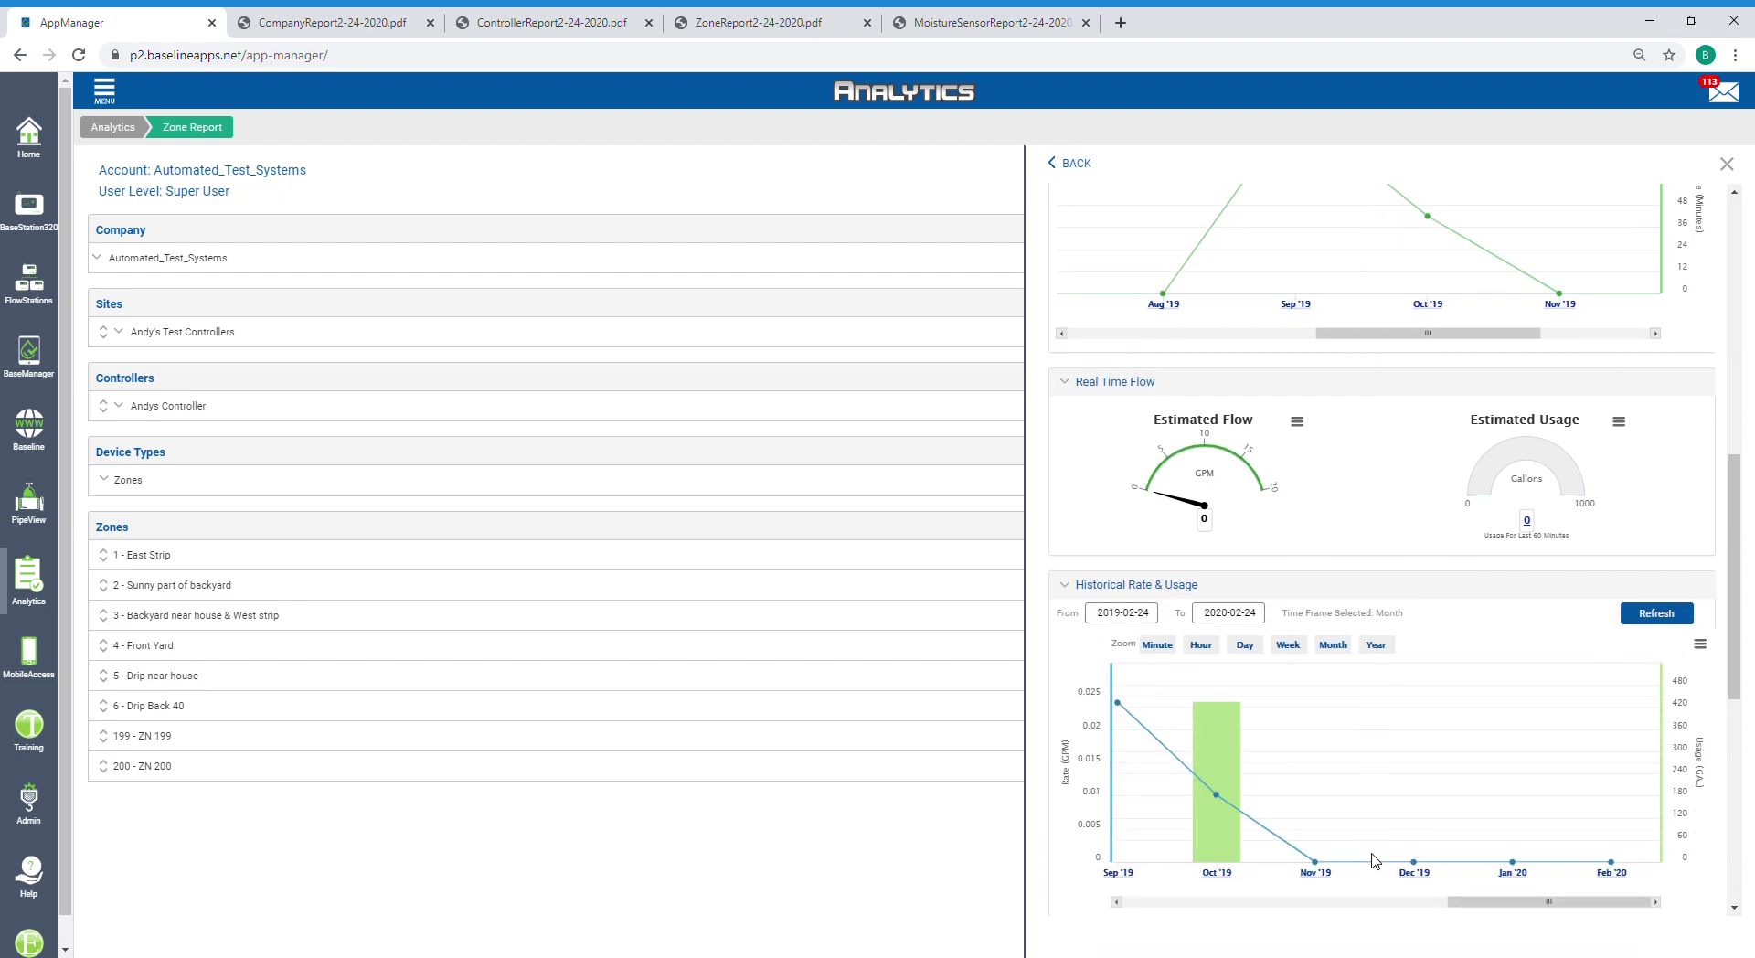
pyautogui.scroll(-1, 1375, 861)
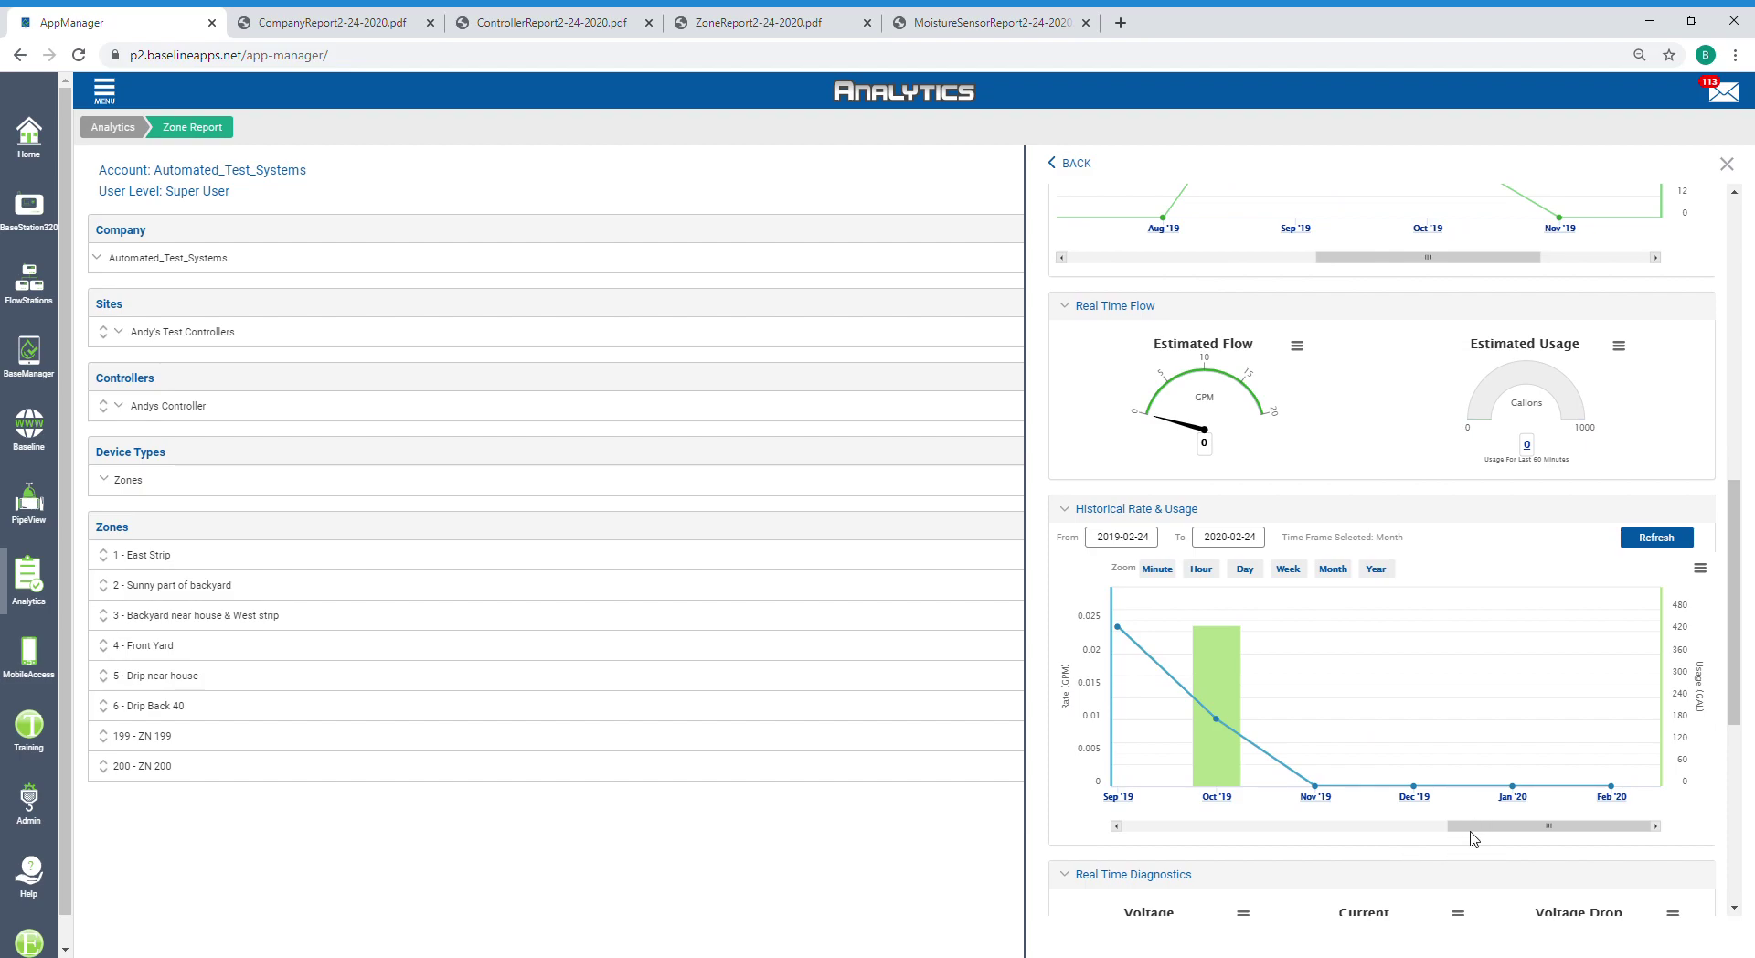
pyautogui.moveTo(1472, 836); pyautogui.dragTo(1398, 835)
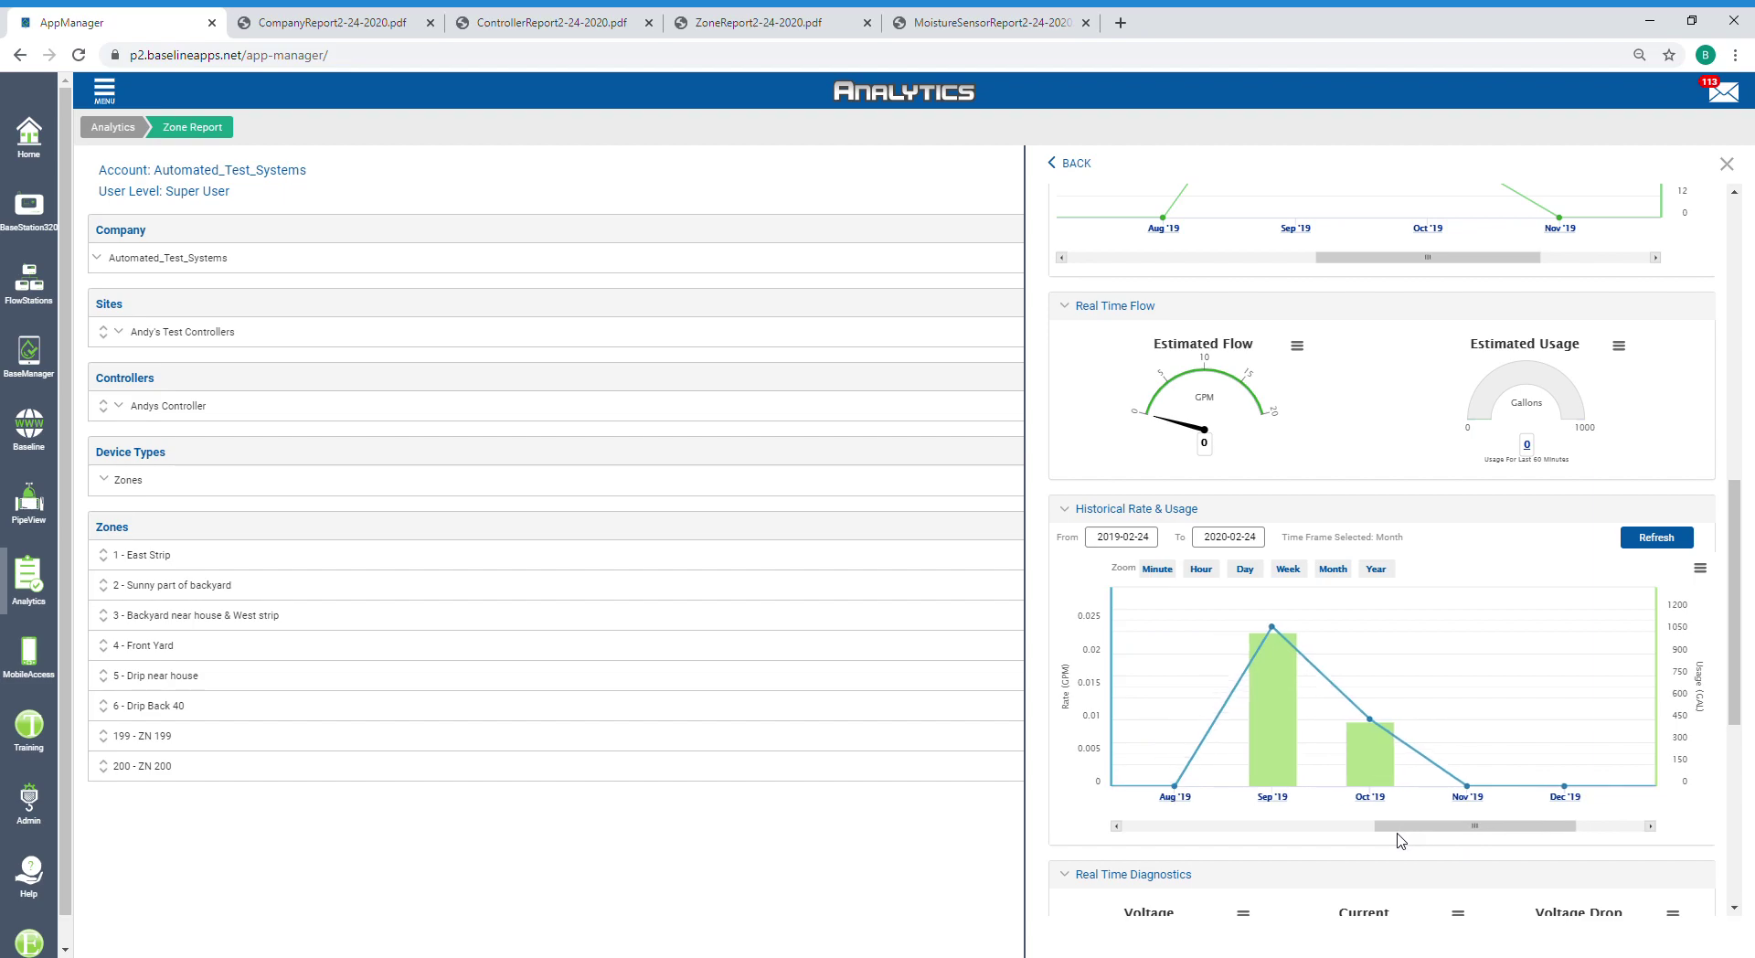
pyautogui.scroll(-2, 1399, 836)
pyautogui.scroll(-5, 1398, 836)
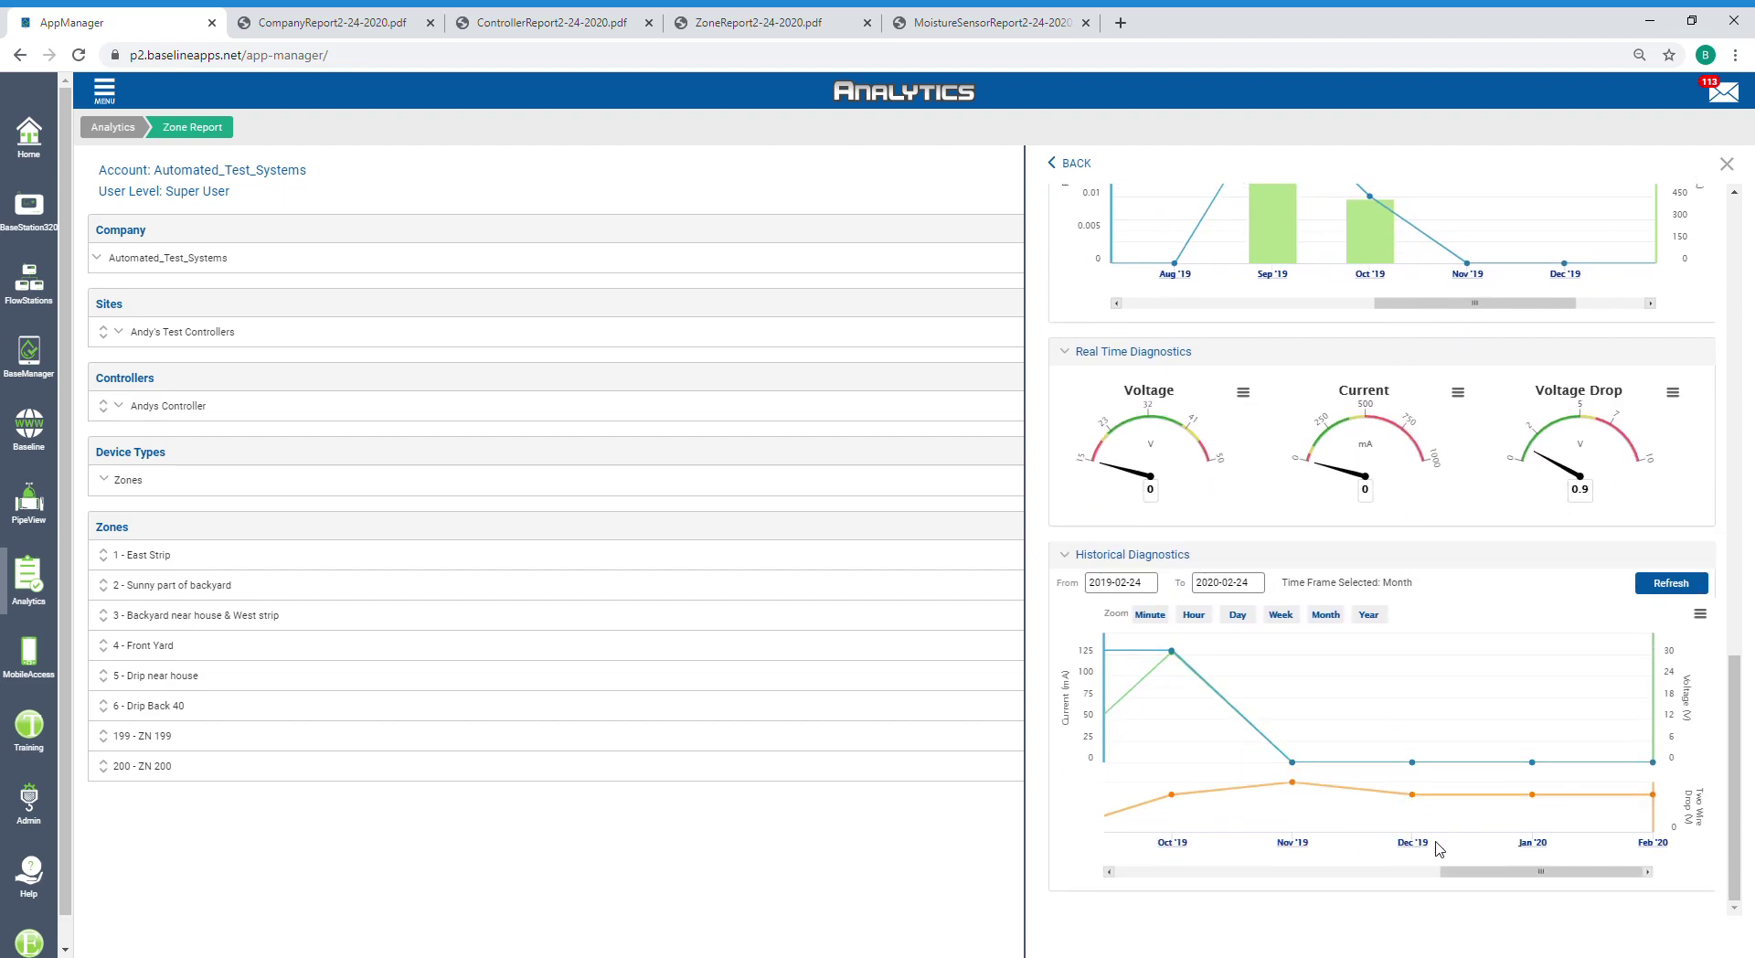
pyautogui.moveTo(1472, 876); pyautogui.dragTo(1352, 873)
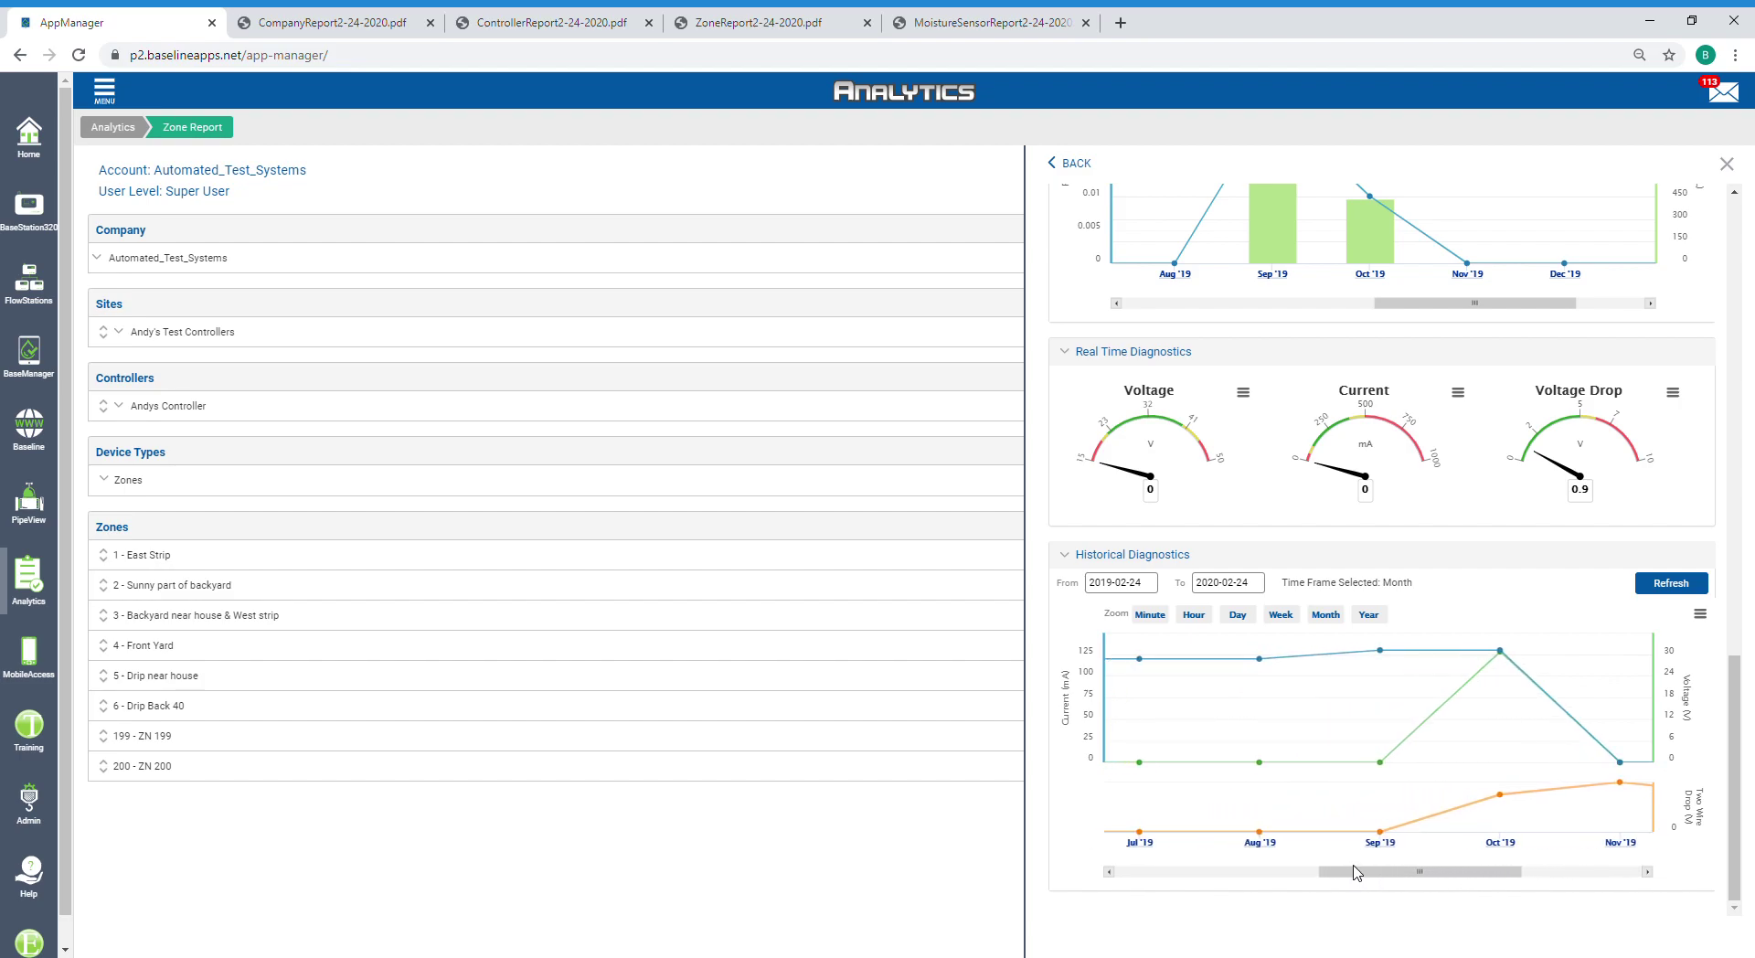
pyautogui.moveTo(1358, 810)
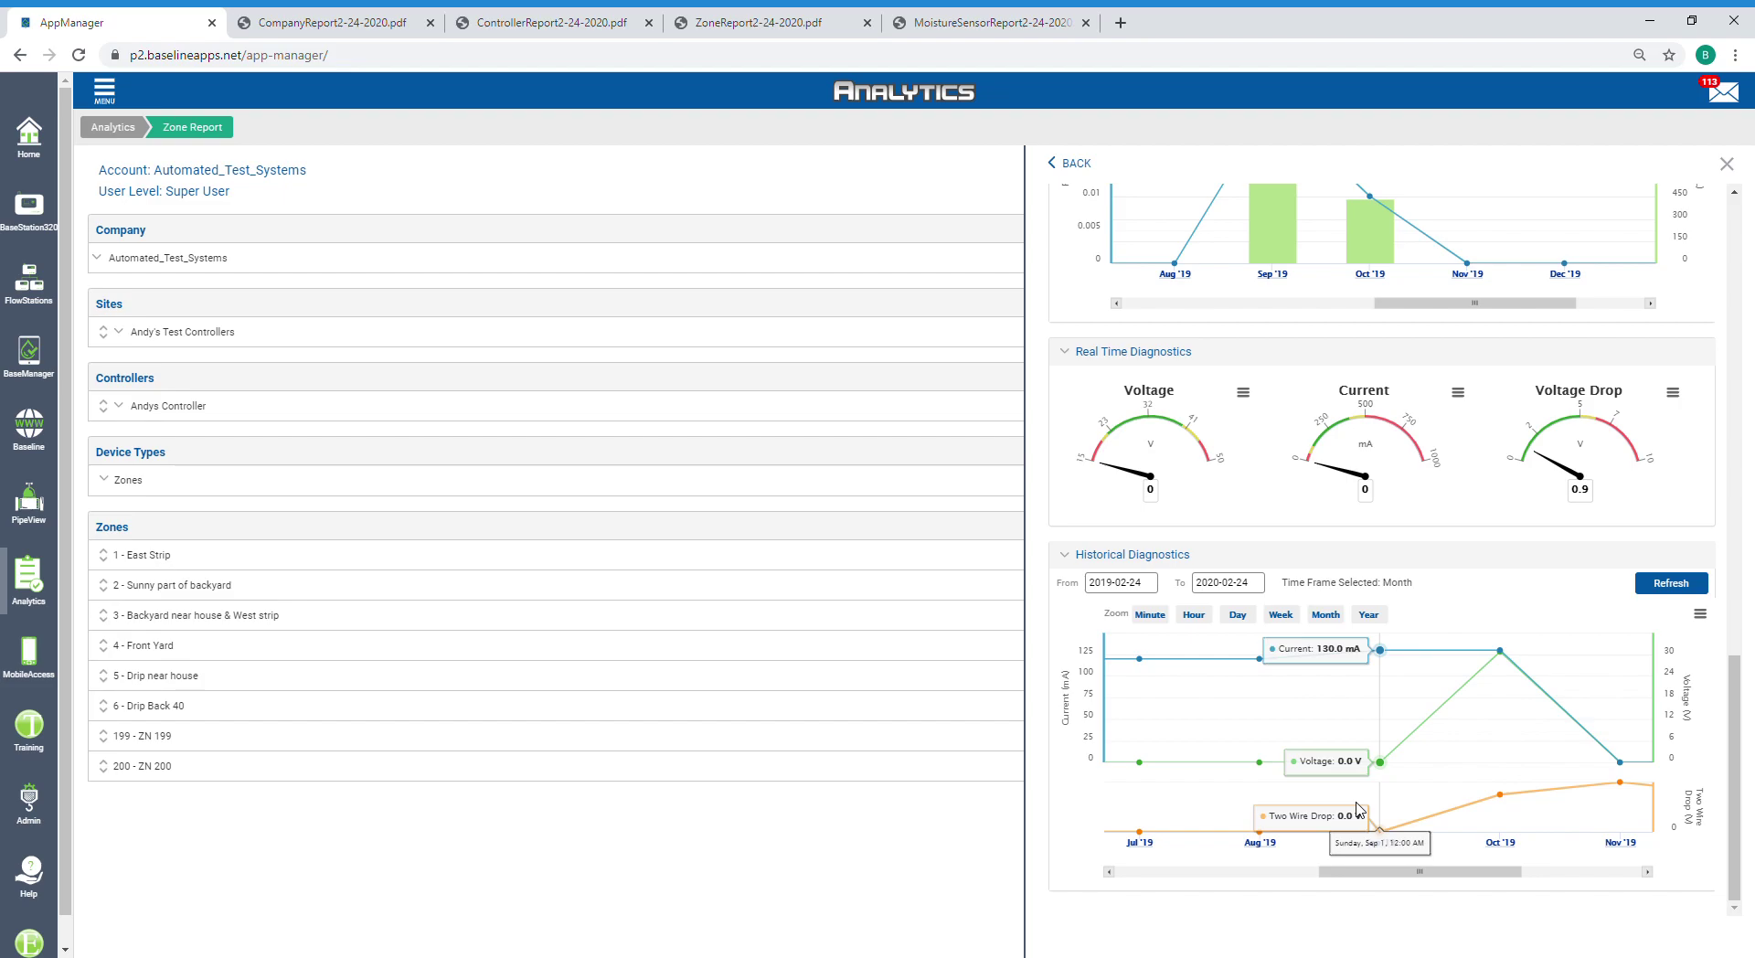
pyautogui.moveTo(1485, 688)
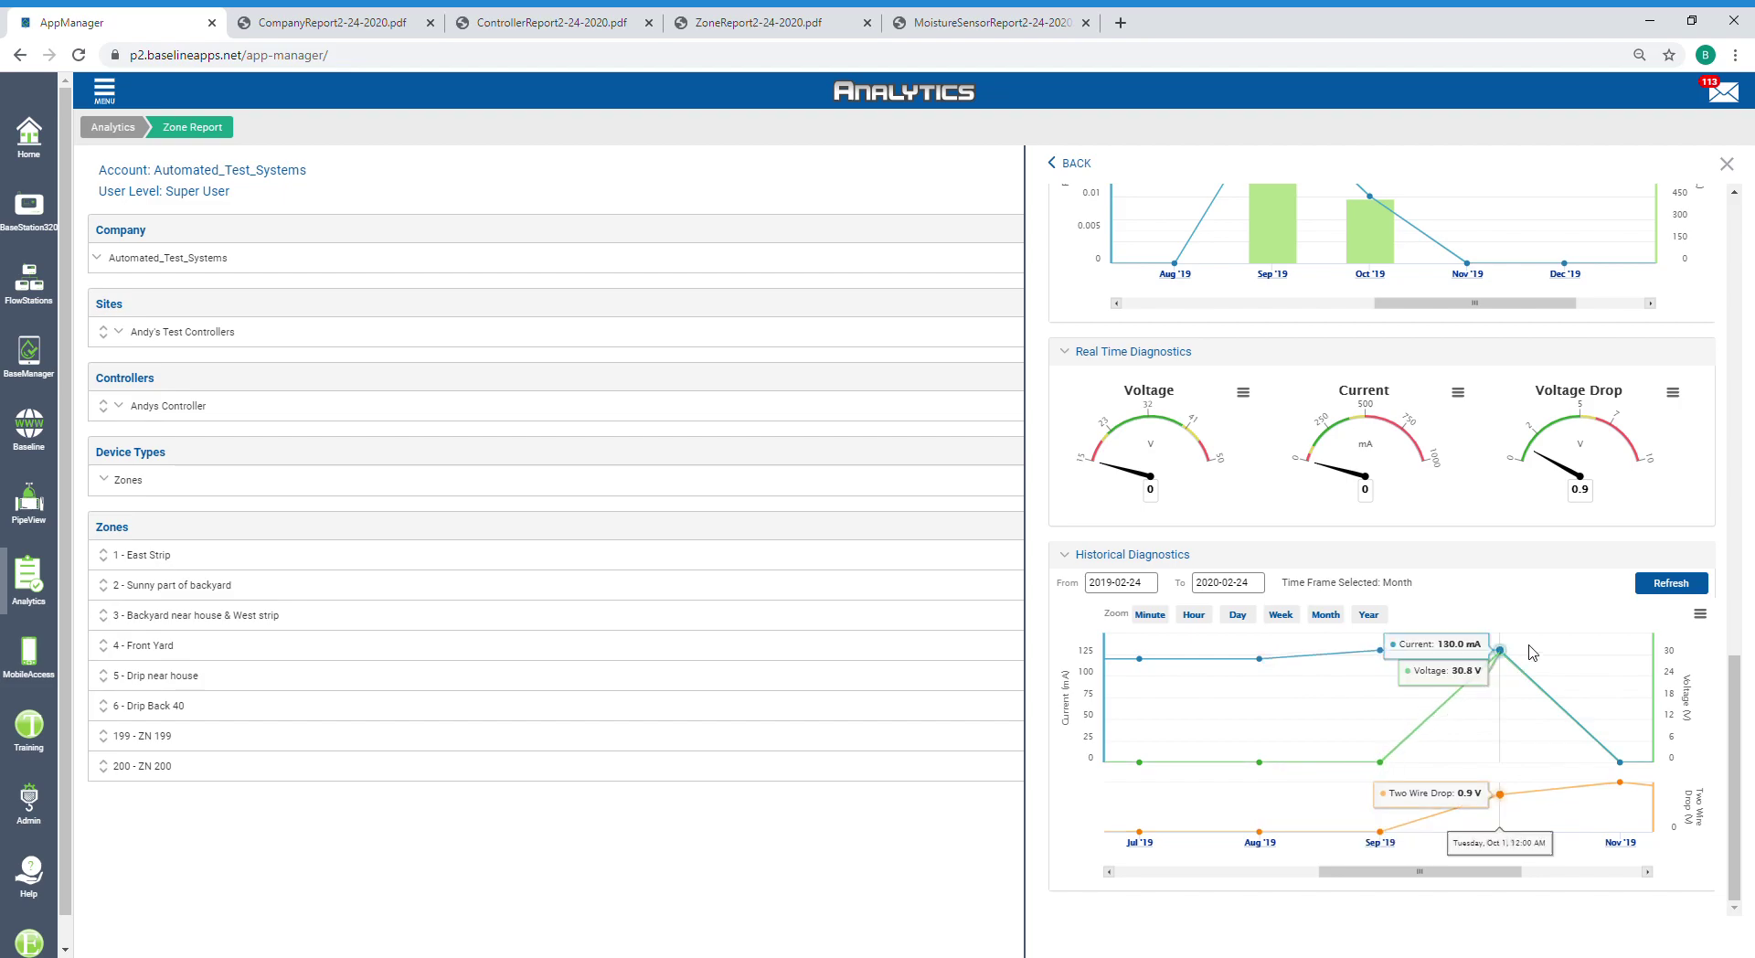
pyautogui.click(1506, 658)
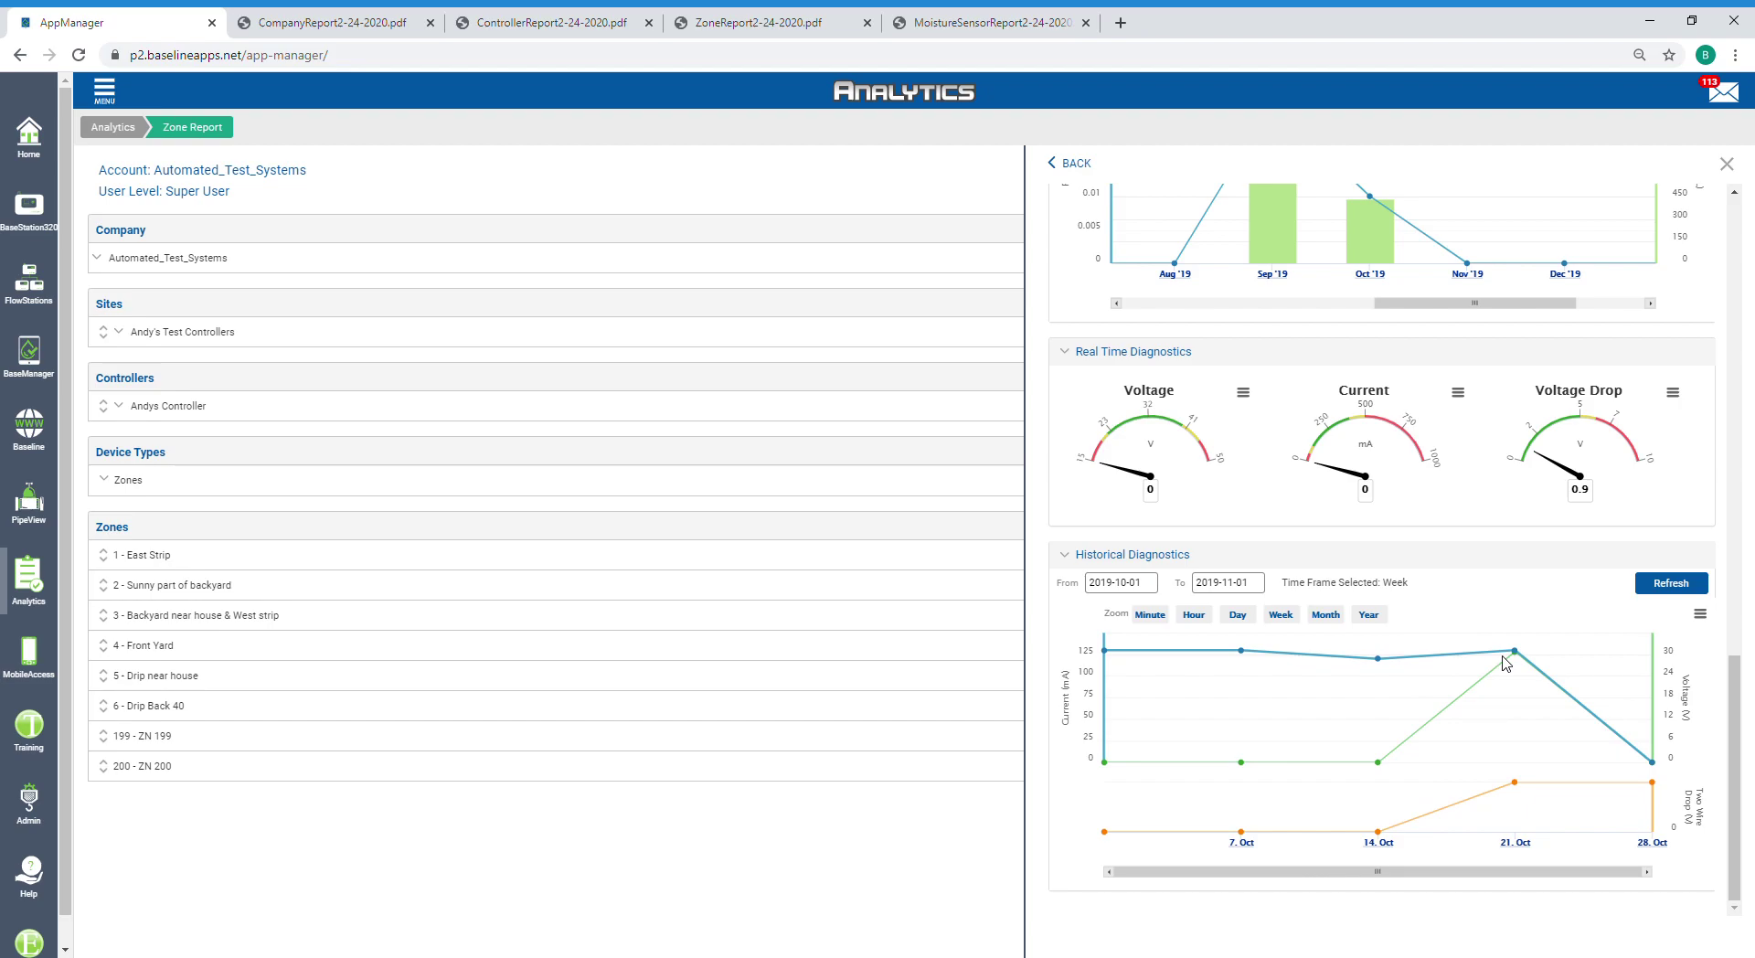
# Step: Close the zone panel and review ZoneReport2-24-2020.pdf through its Flow CSV table
pyautogui.click(1066, 165)
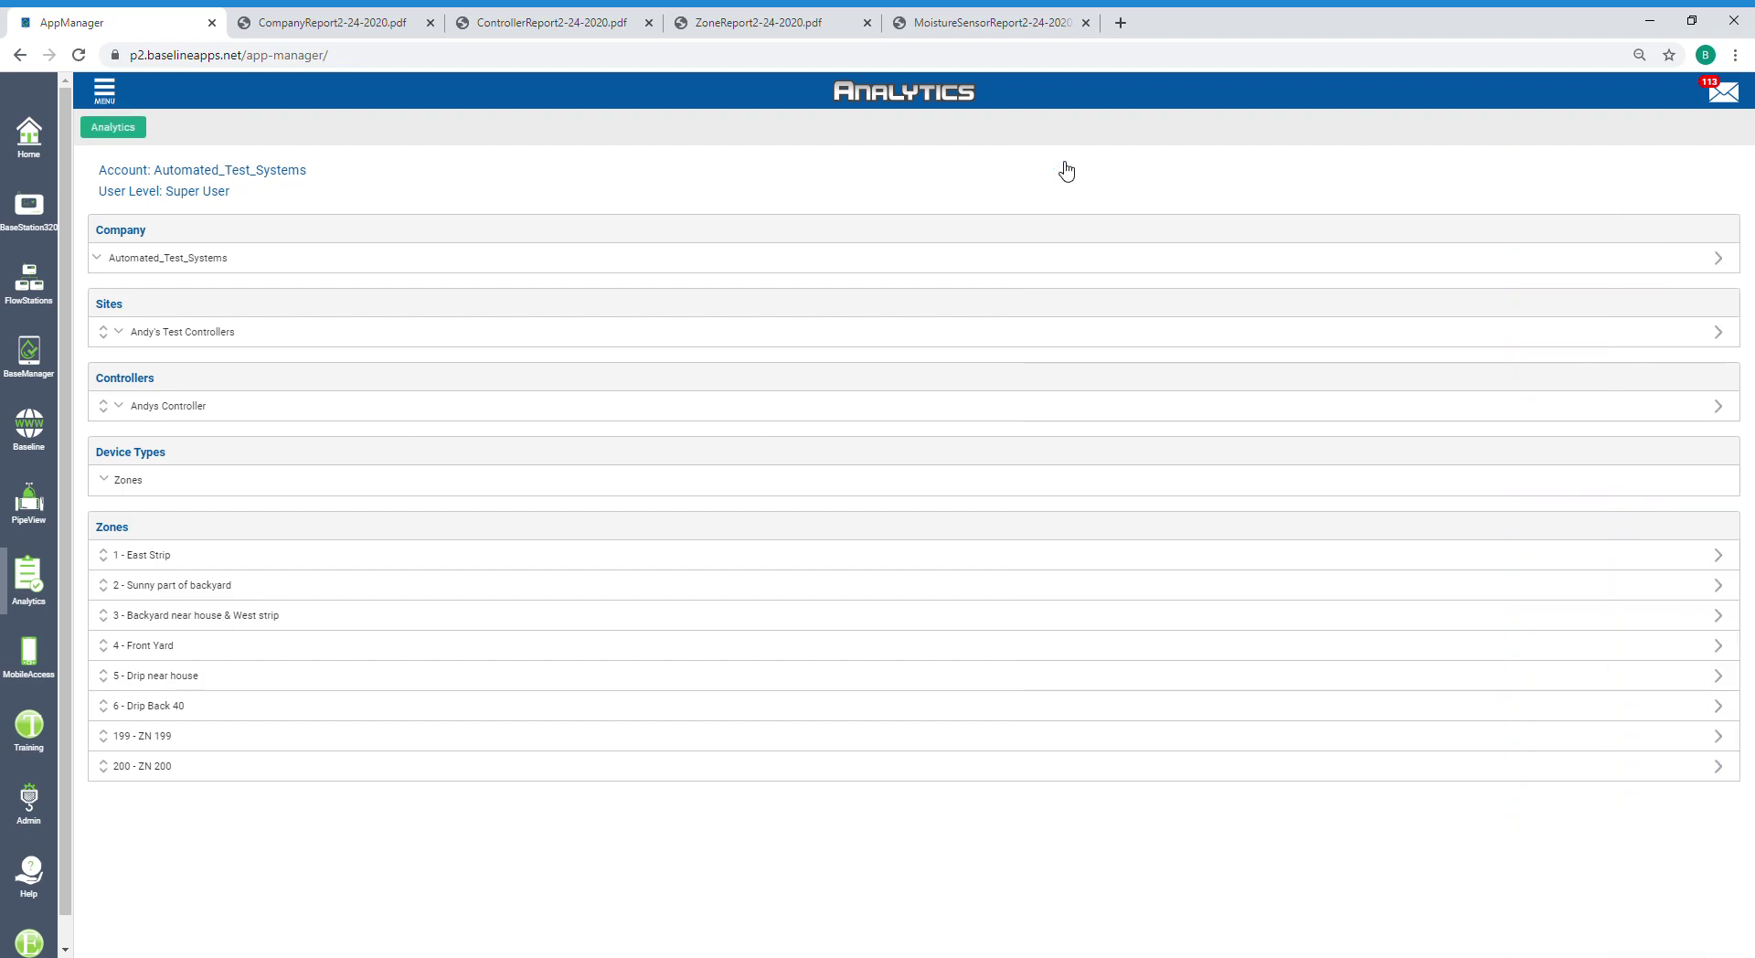
pyautogui.click(741, 16)
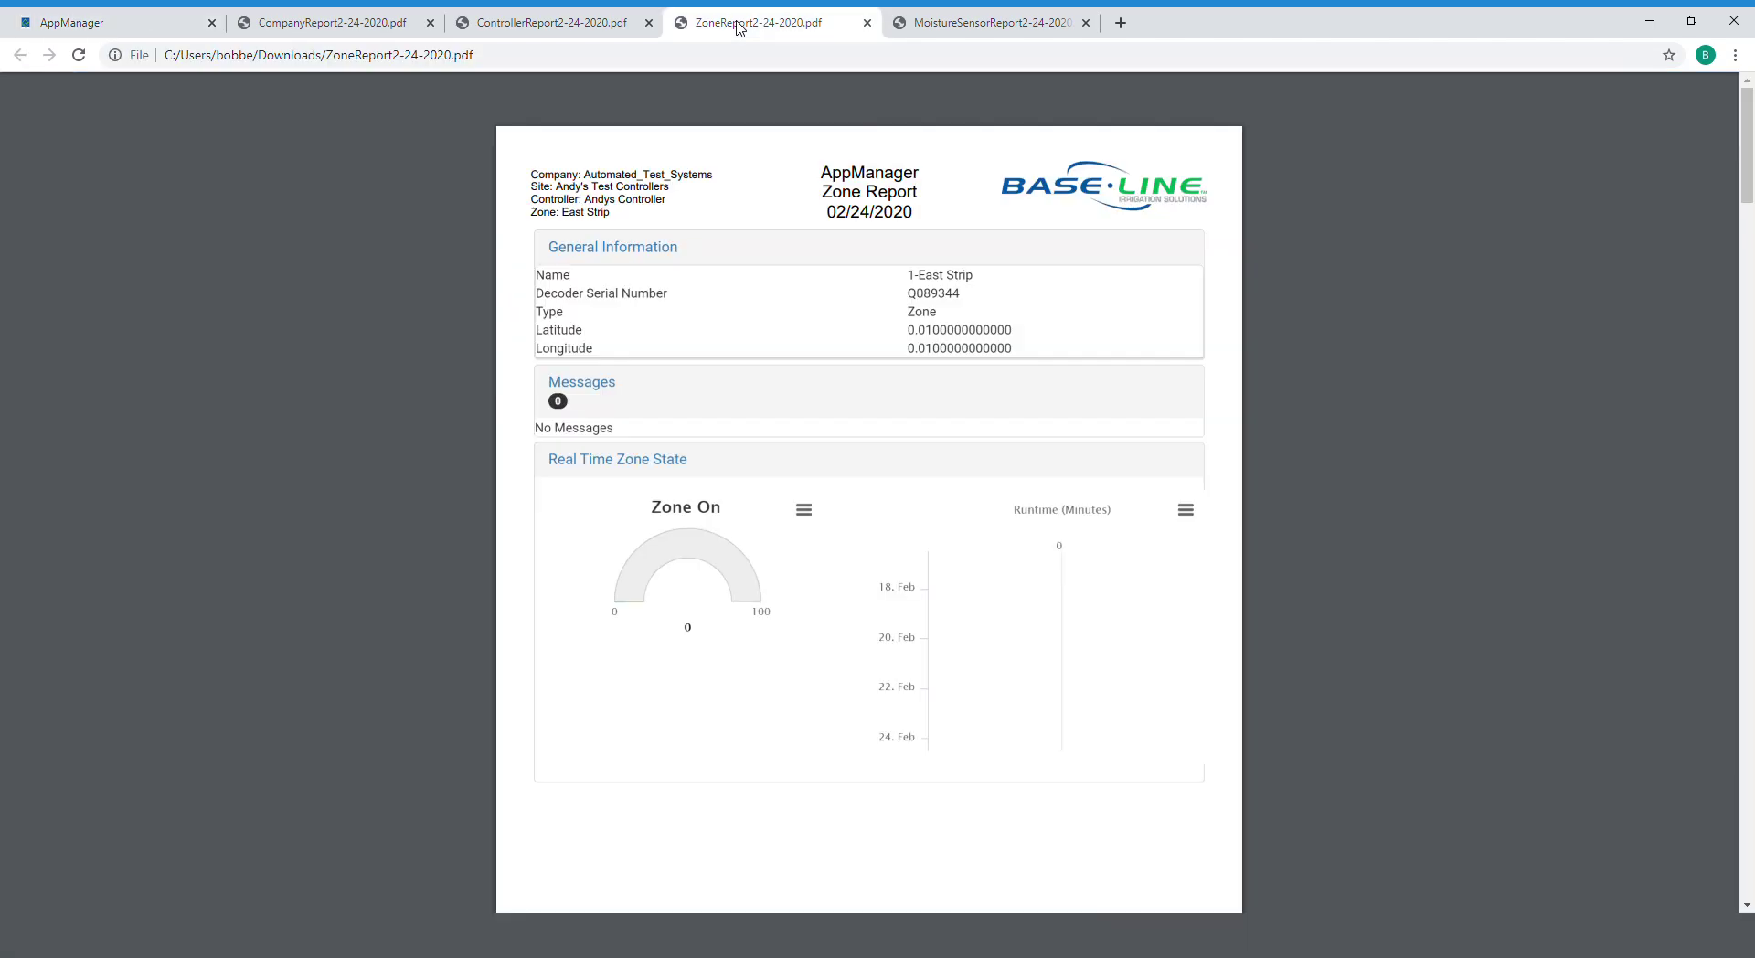
pyautogui.scroll(-10, 512, 404)
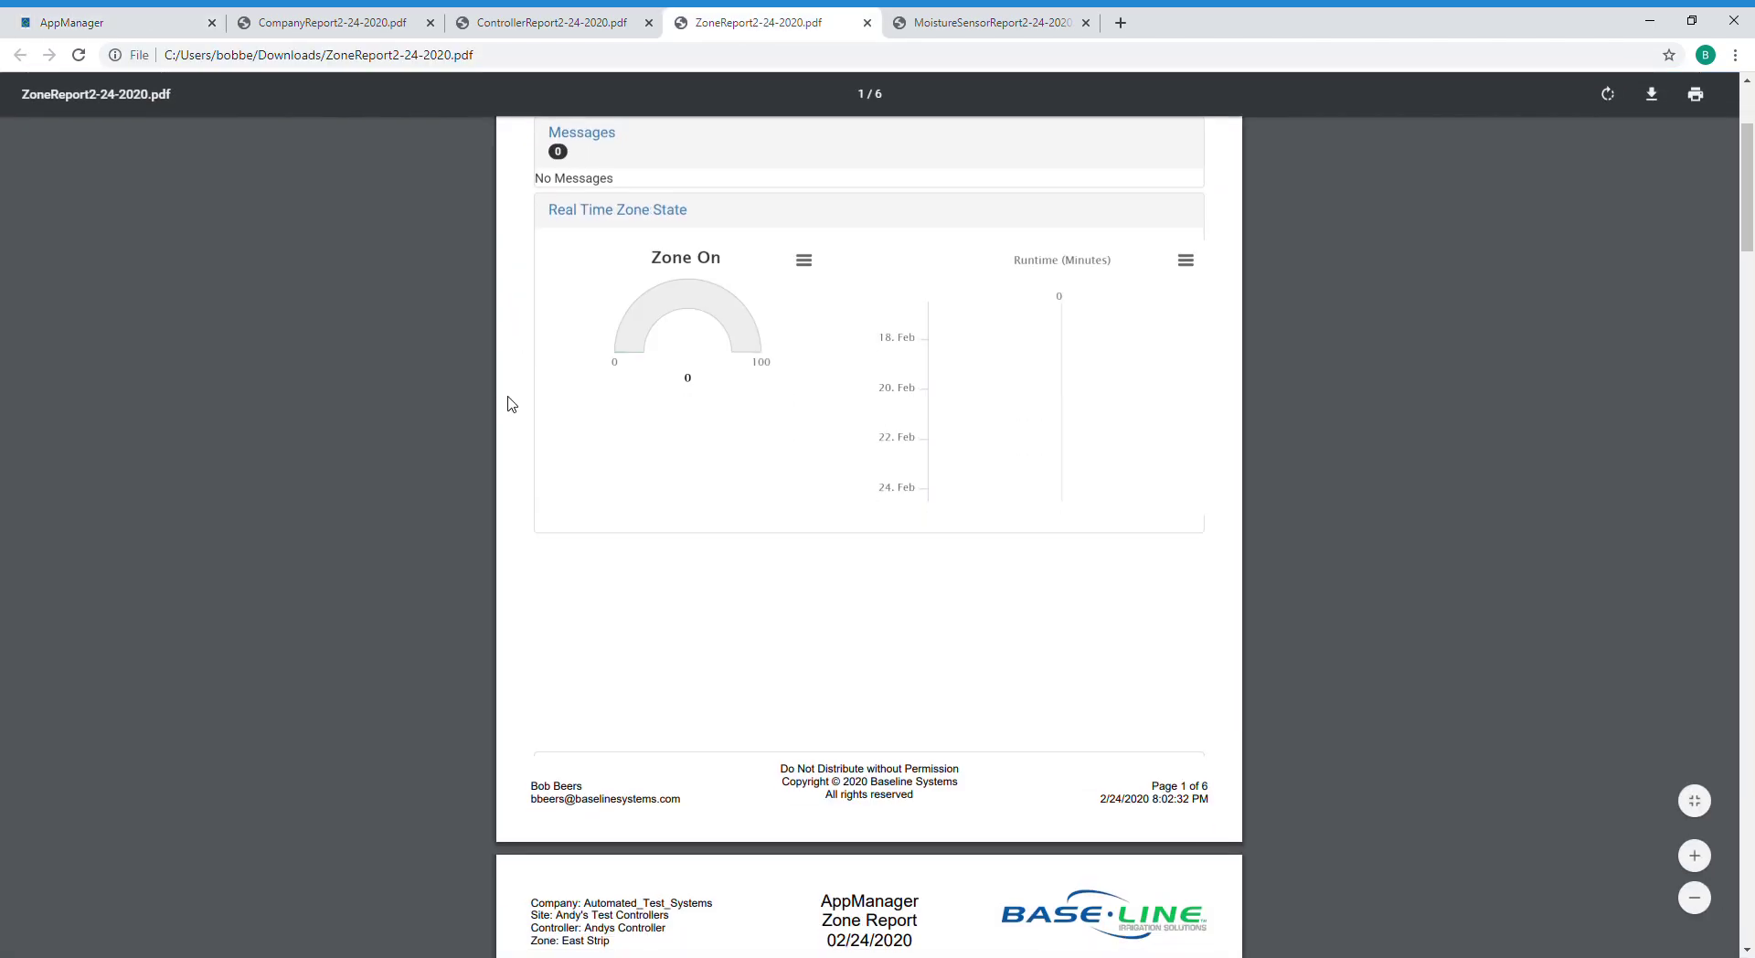
pyautogui.scroll(-9, 512, 404)
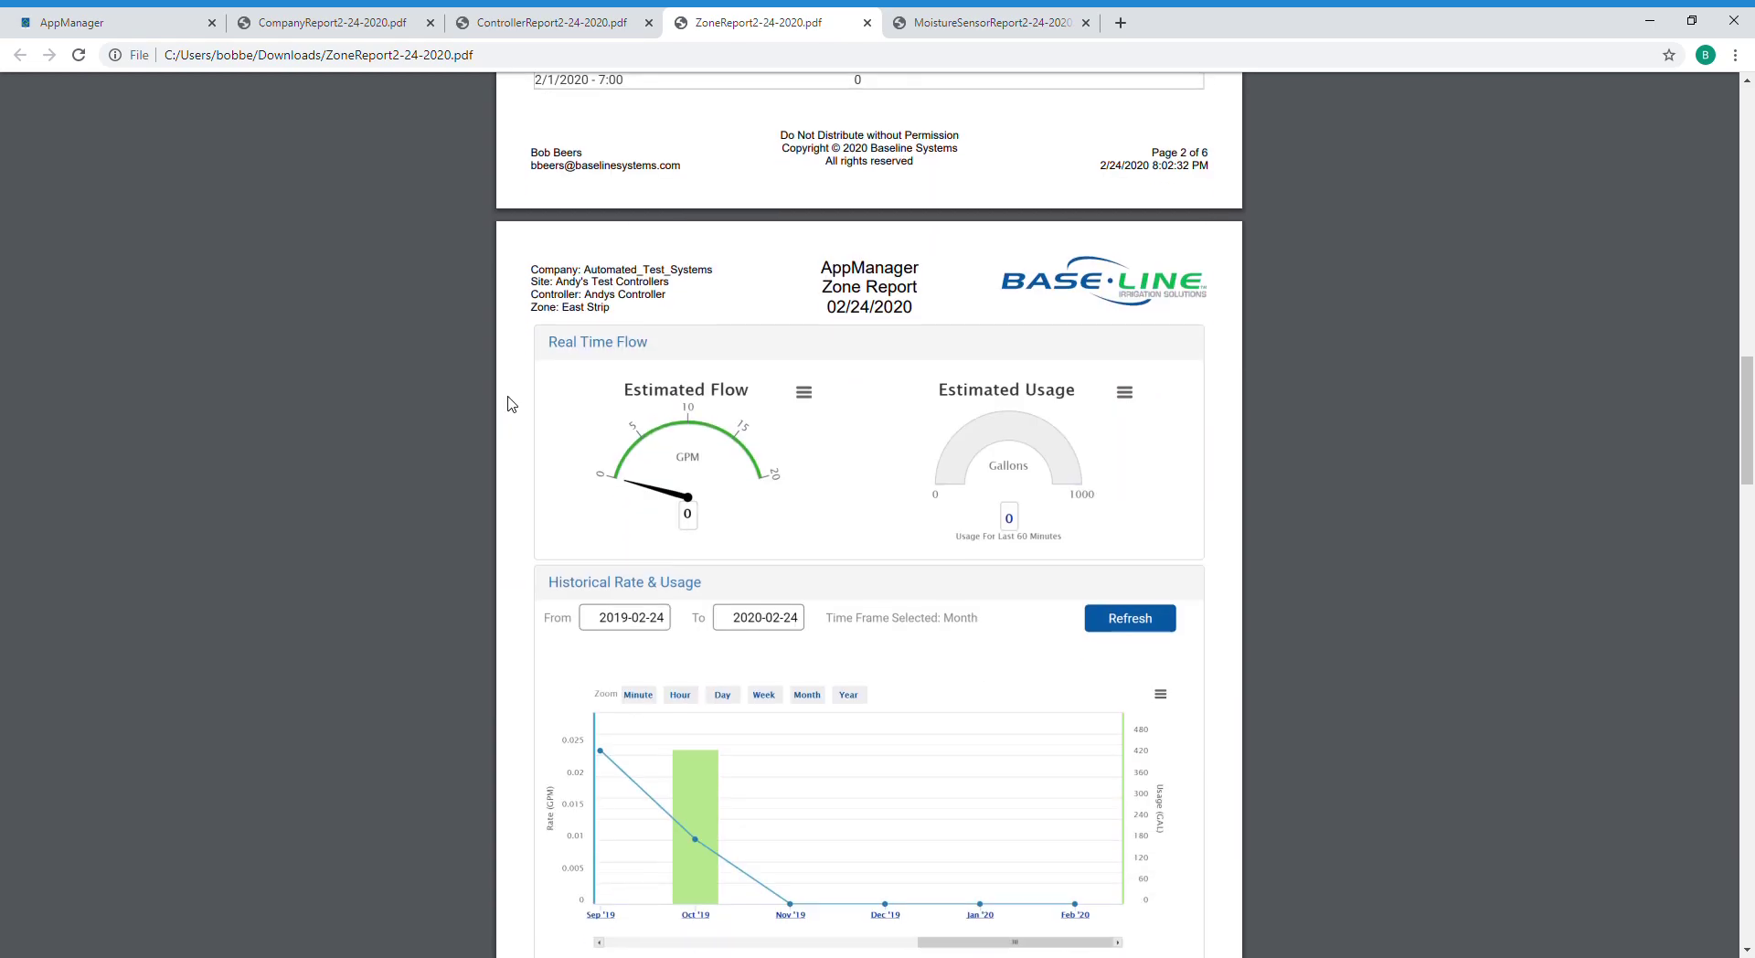
pyautogui.scroll(-12, 512, 404)
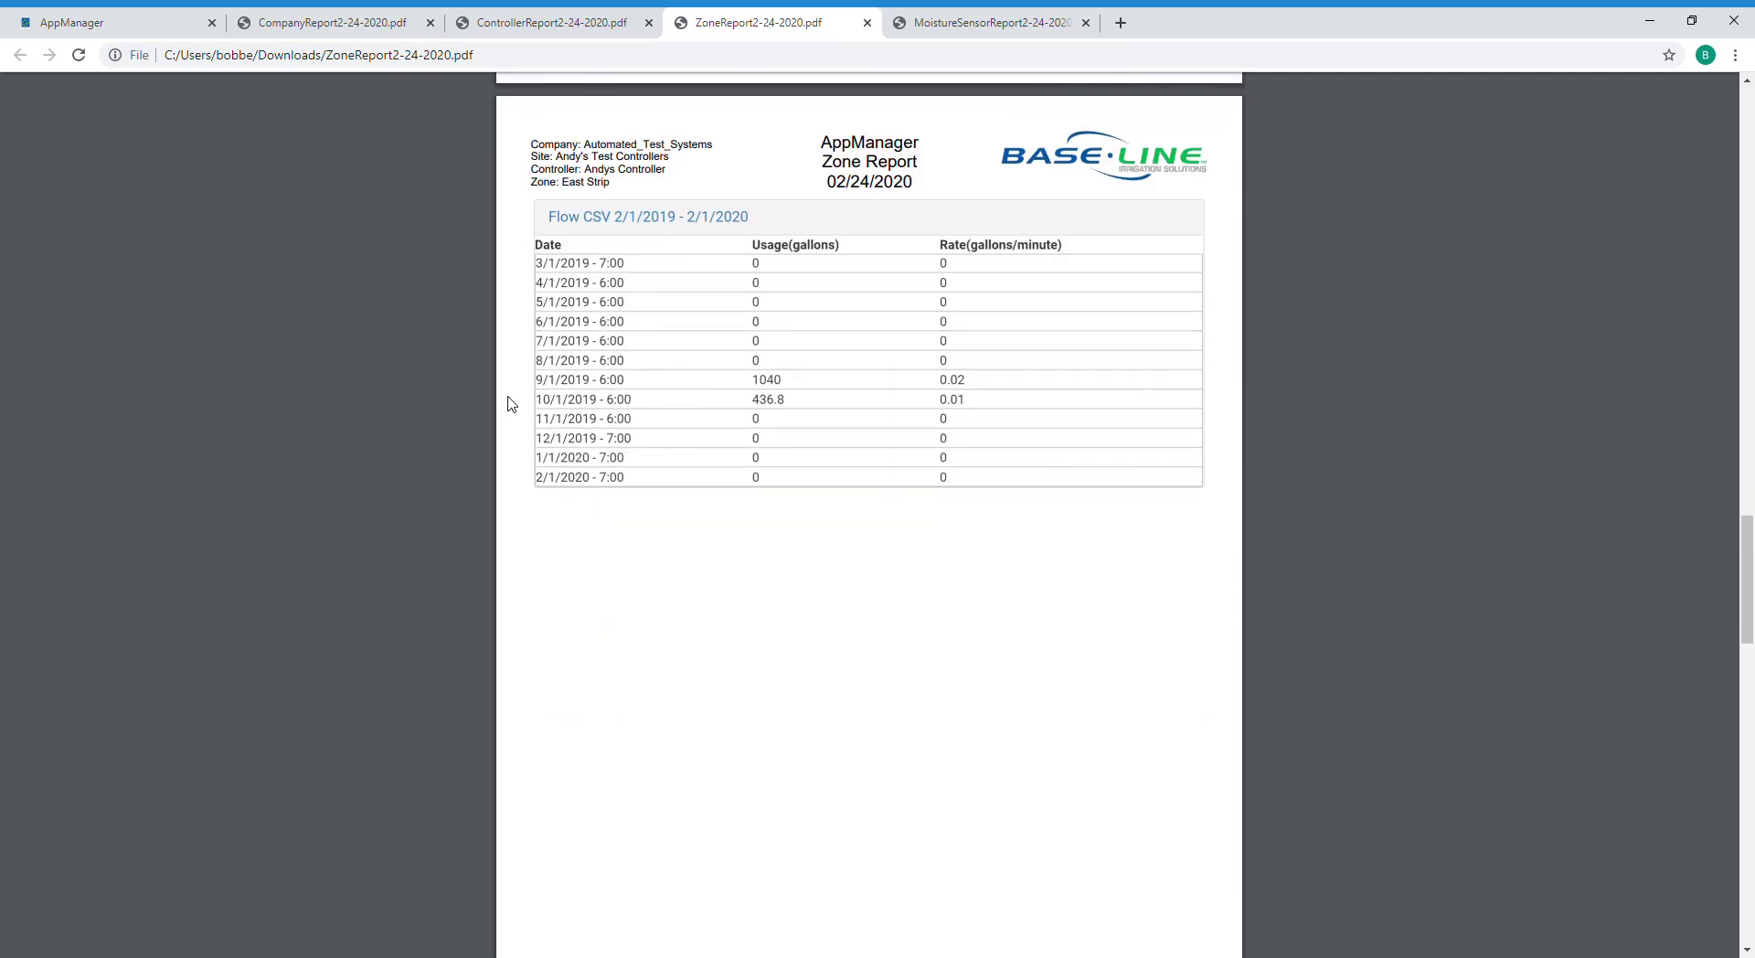
# Step: Filter the Analytics device list to Moisture Sensors and open the report for sensor SB02106
pyautogui.click(144, 23)
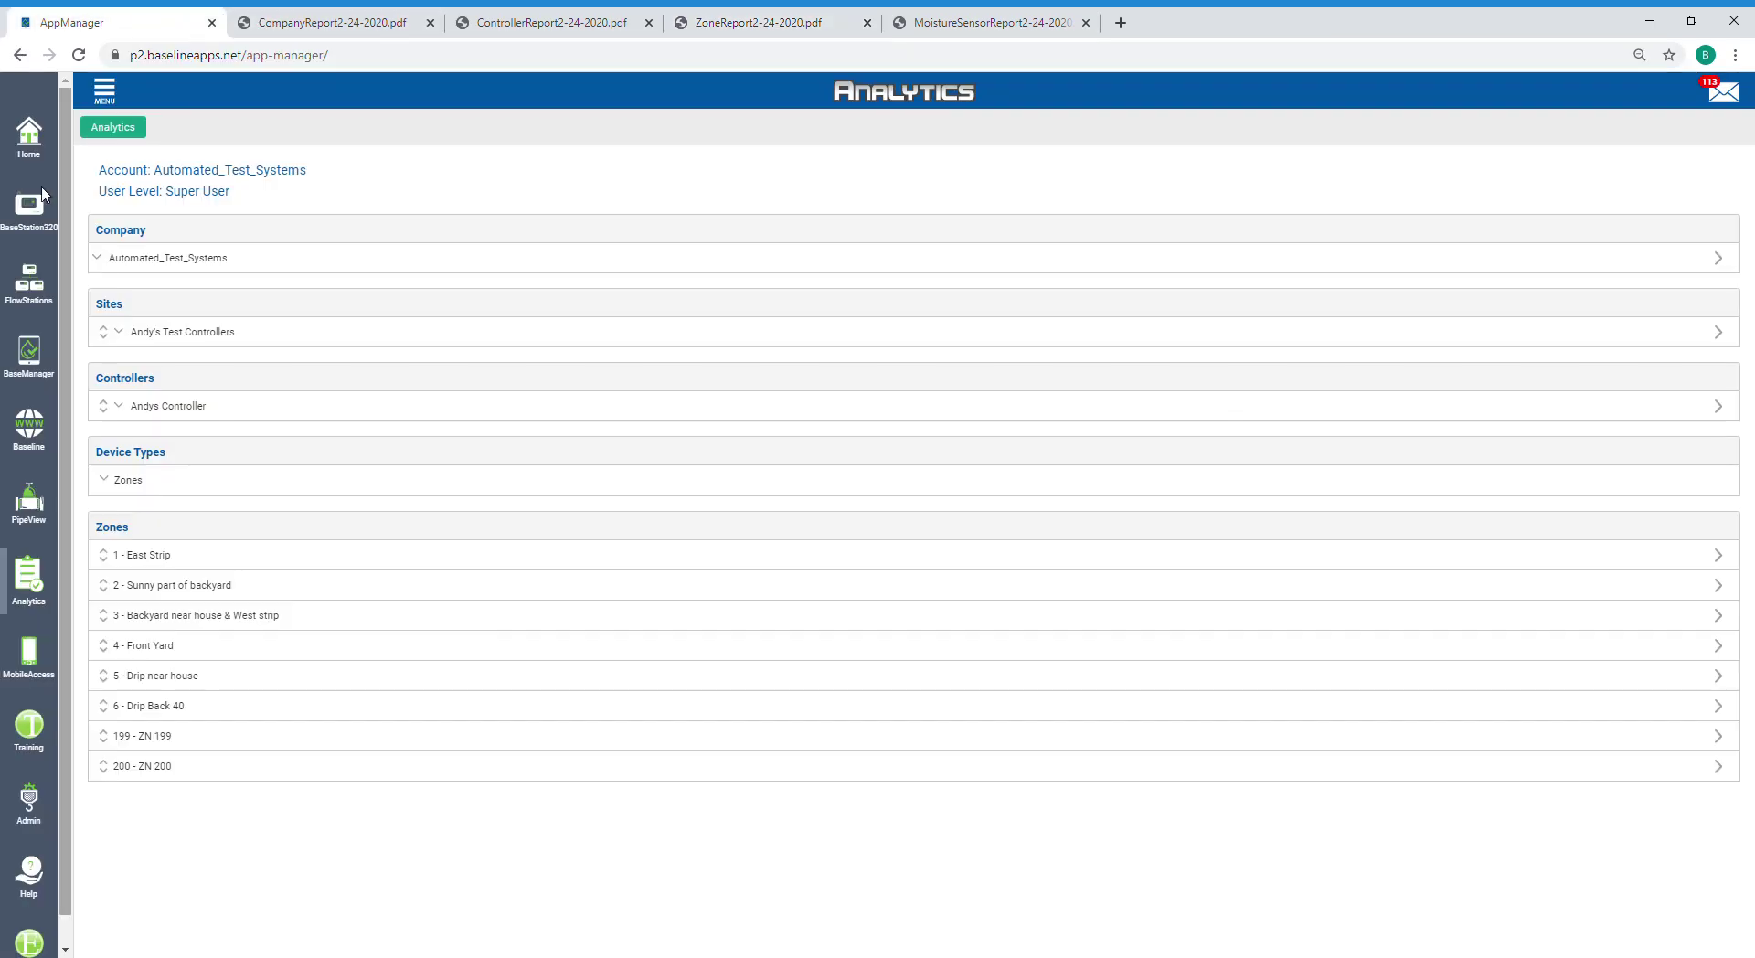
pyautogui.click(108, 494)
pyautogui.click(114, 540)
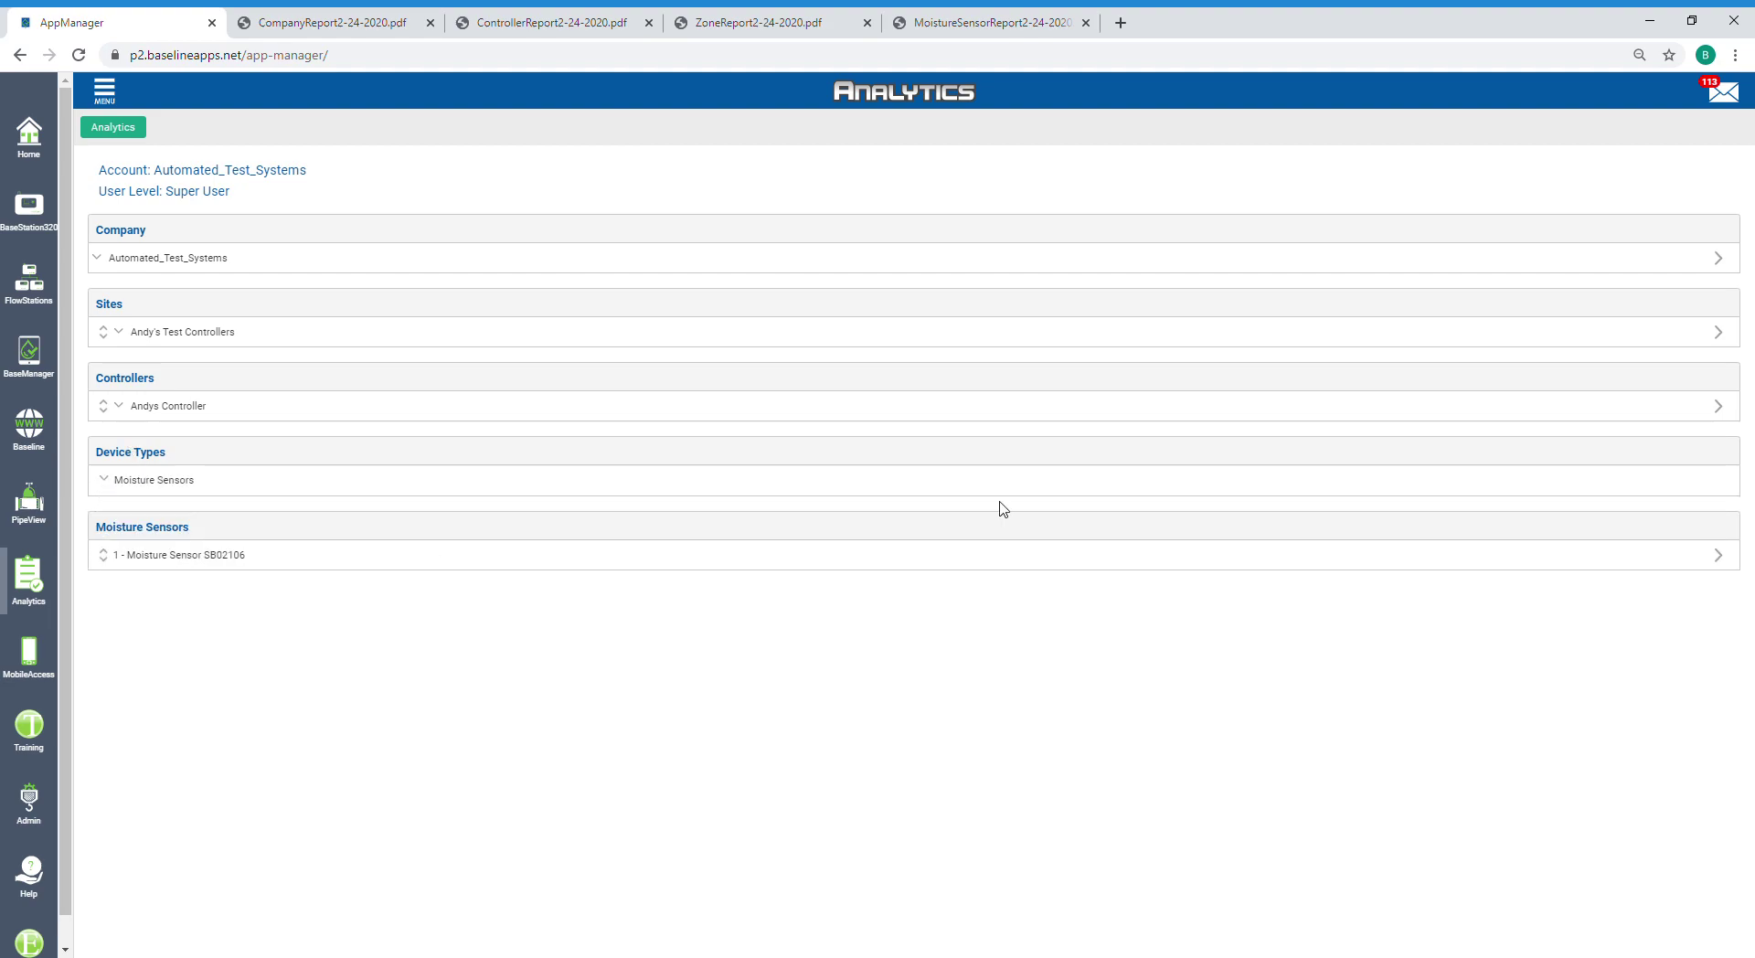
pyautogui.click(1718, 556)
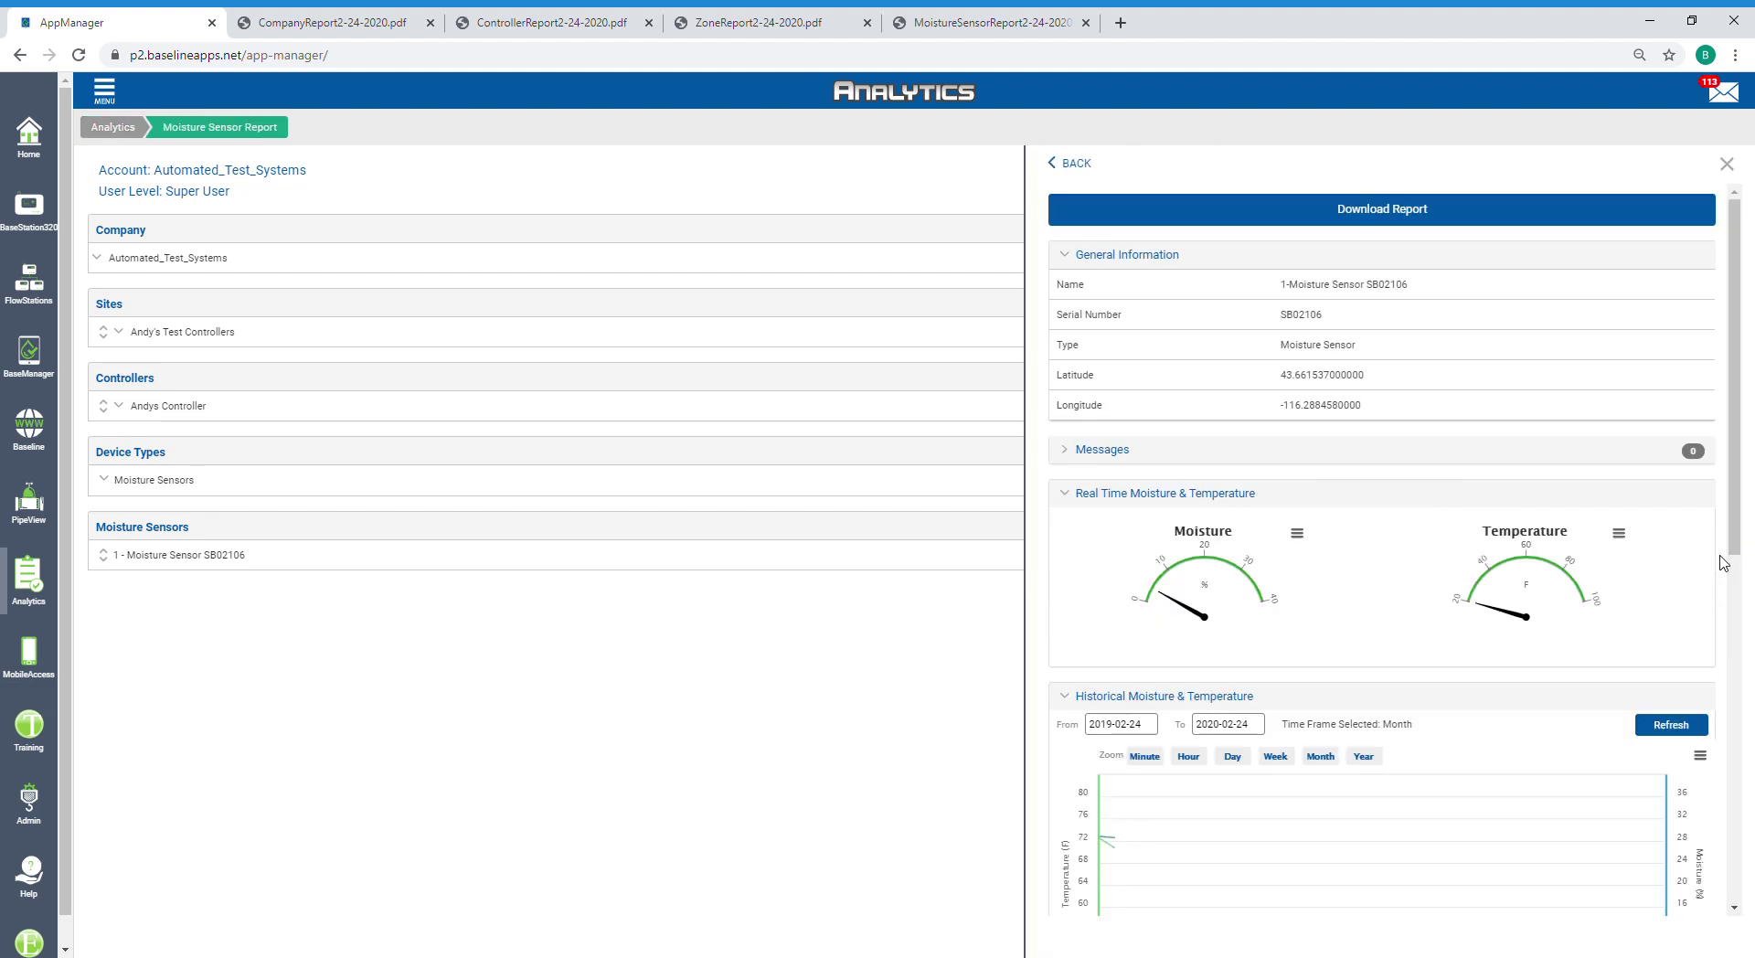
# Step: Drill the Historical Moisture & Temperature chart down to minute-level data for 31 Oct 2019
pyautogui.scroll(-1, 1426, 479)
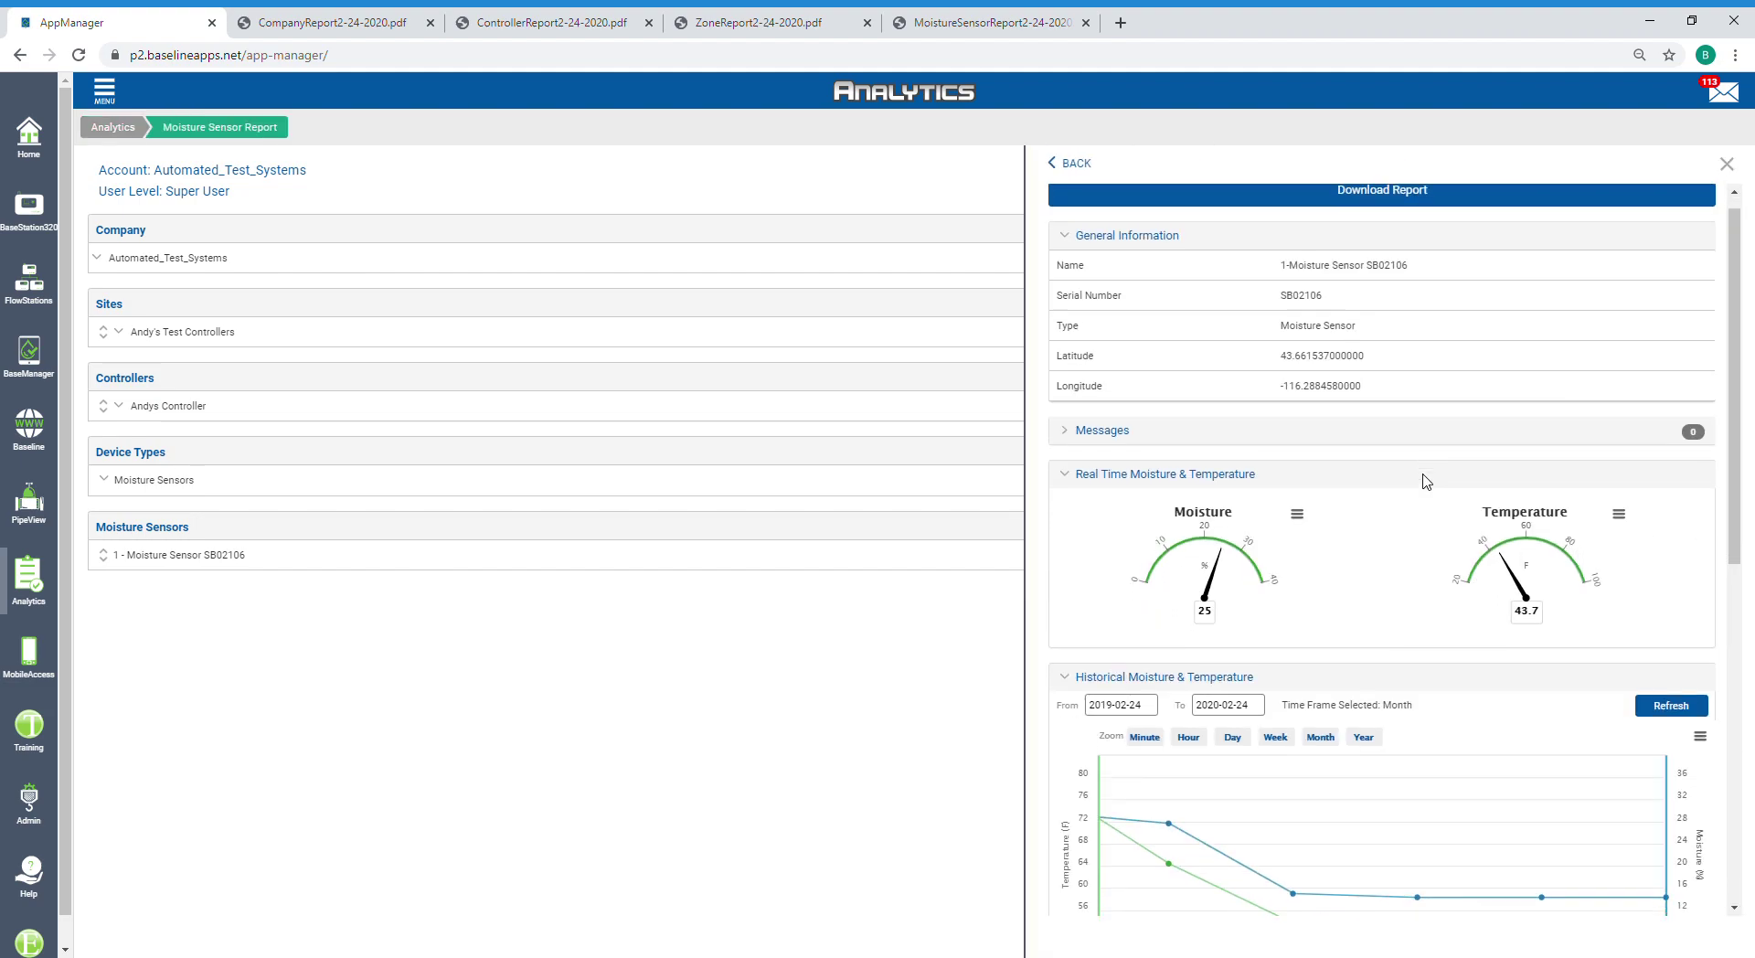
pyautogui.scroll(-1, 1426, 480)
pyautogui.scroll(-5, 1426, 480)
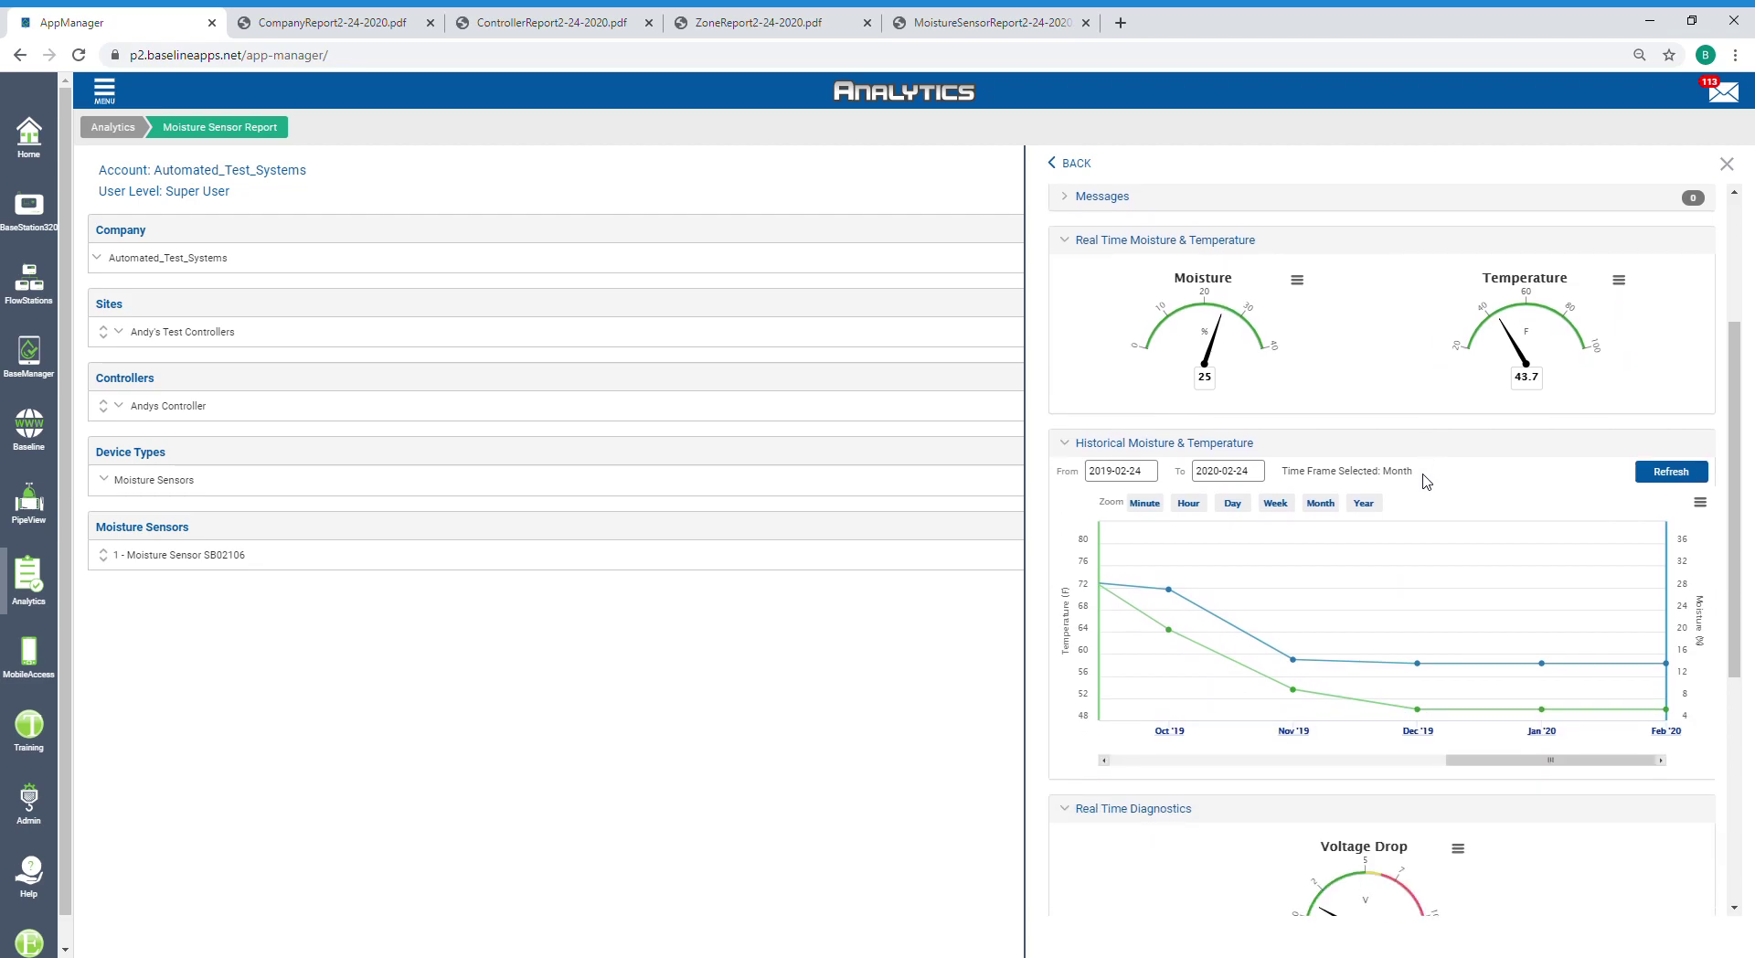
pyautogui.scroll(-3, 1426, 481)
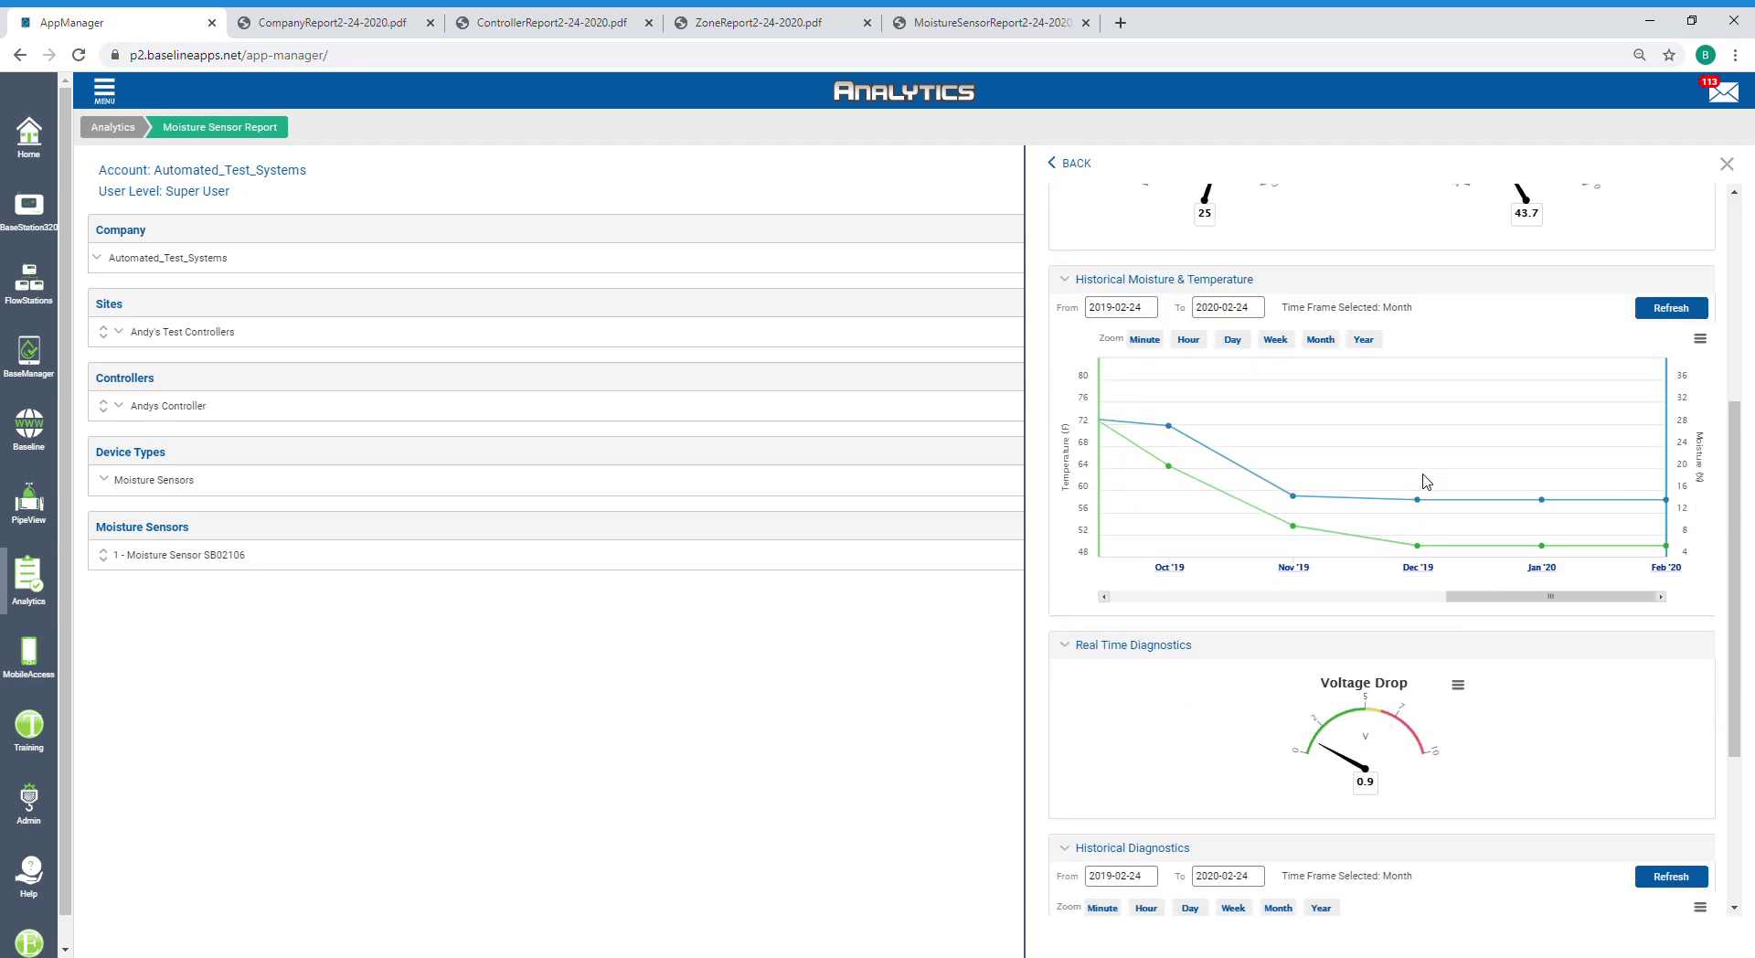
pyautogui.click(1294, 499)
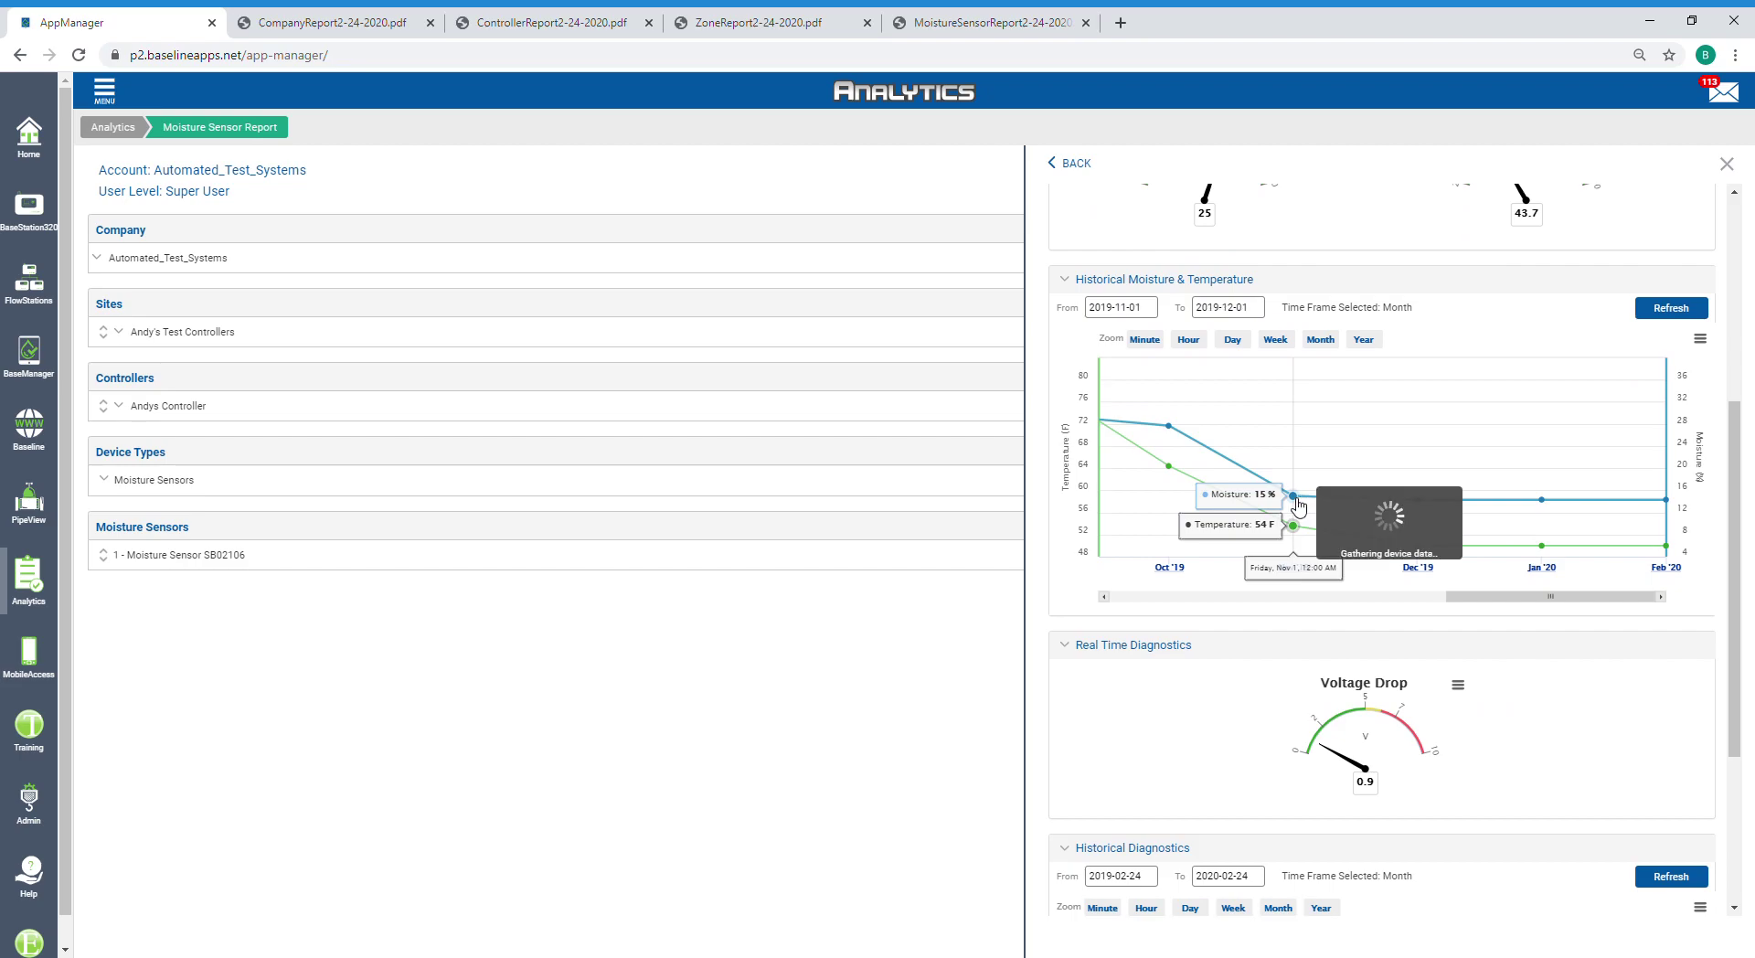
pyautogui.click(1243, 409)
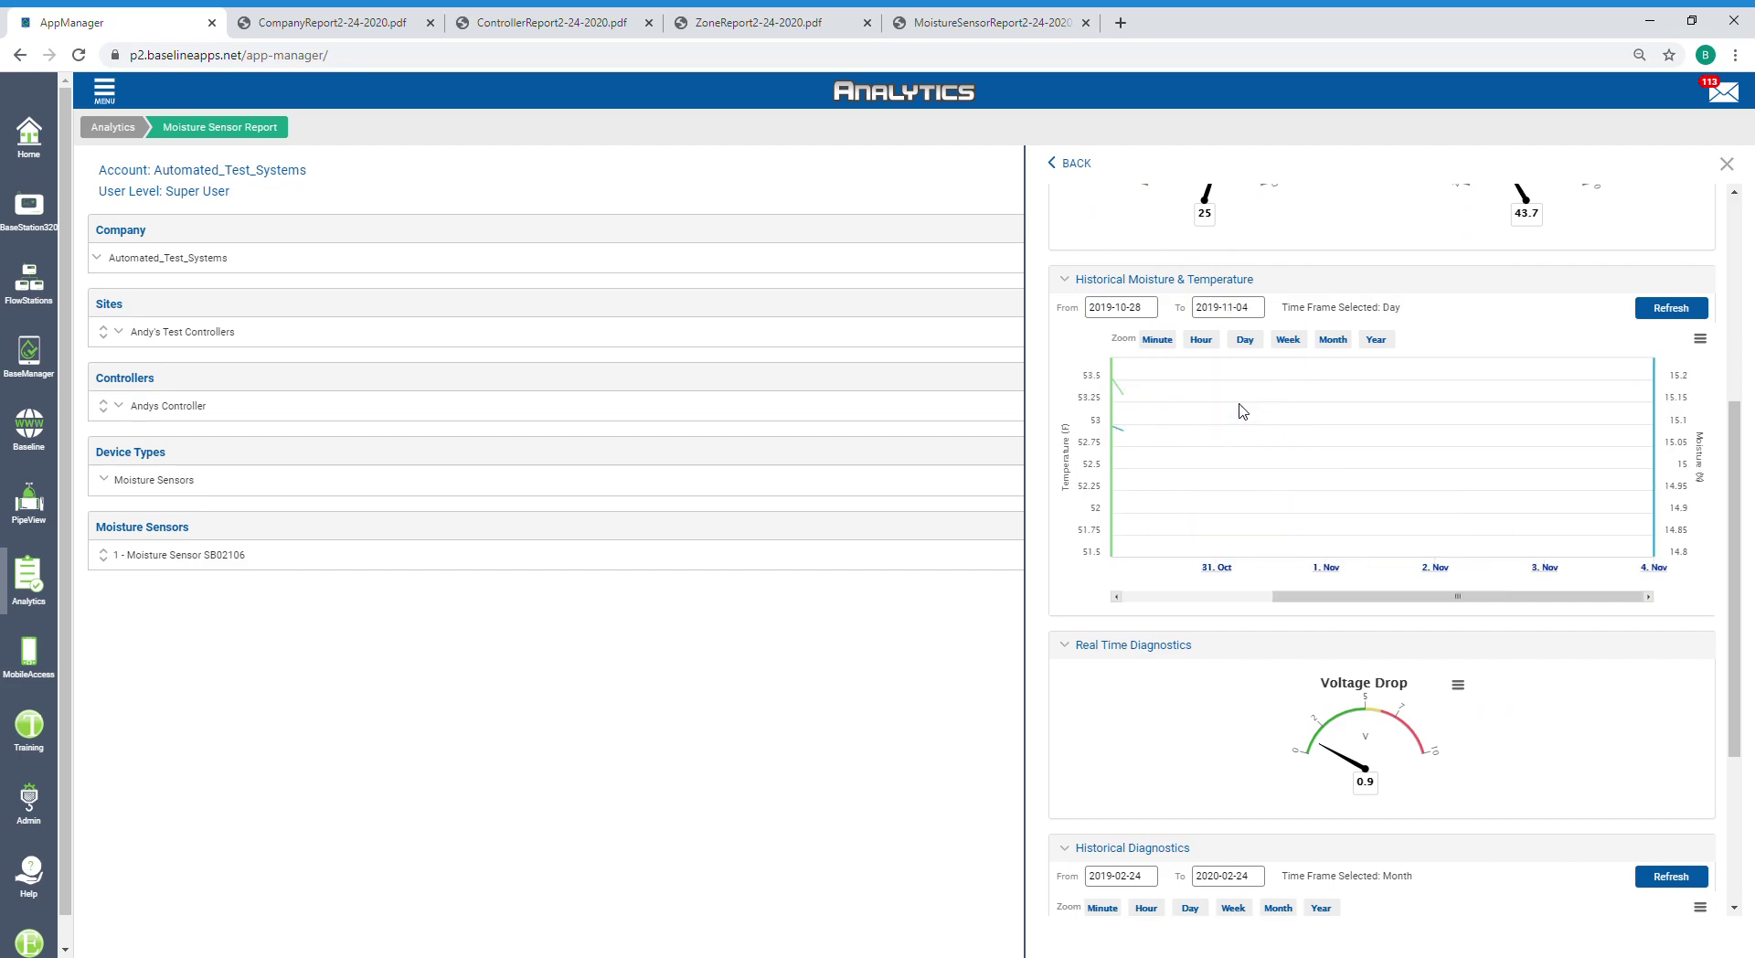
pyautogui.click(1217, 469)
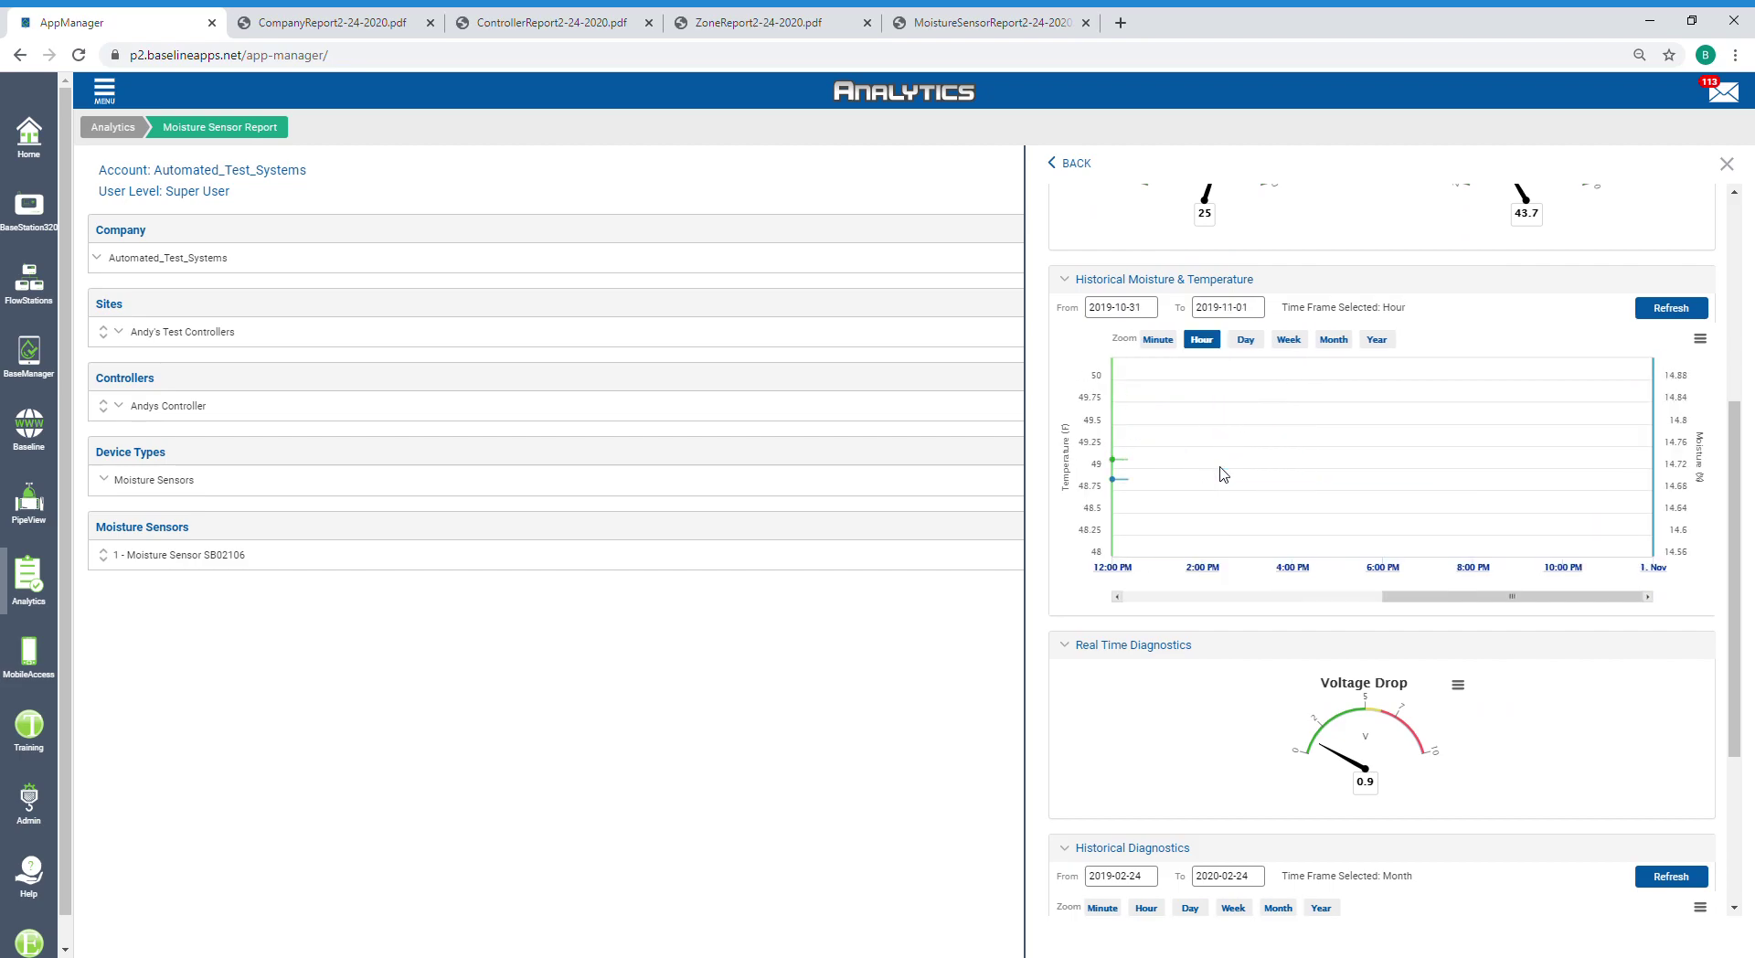
pyautogui.click(1157, 475)
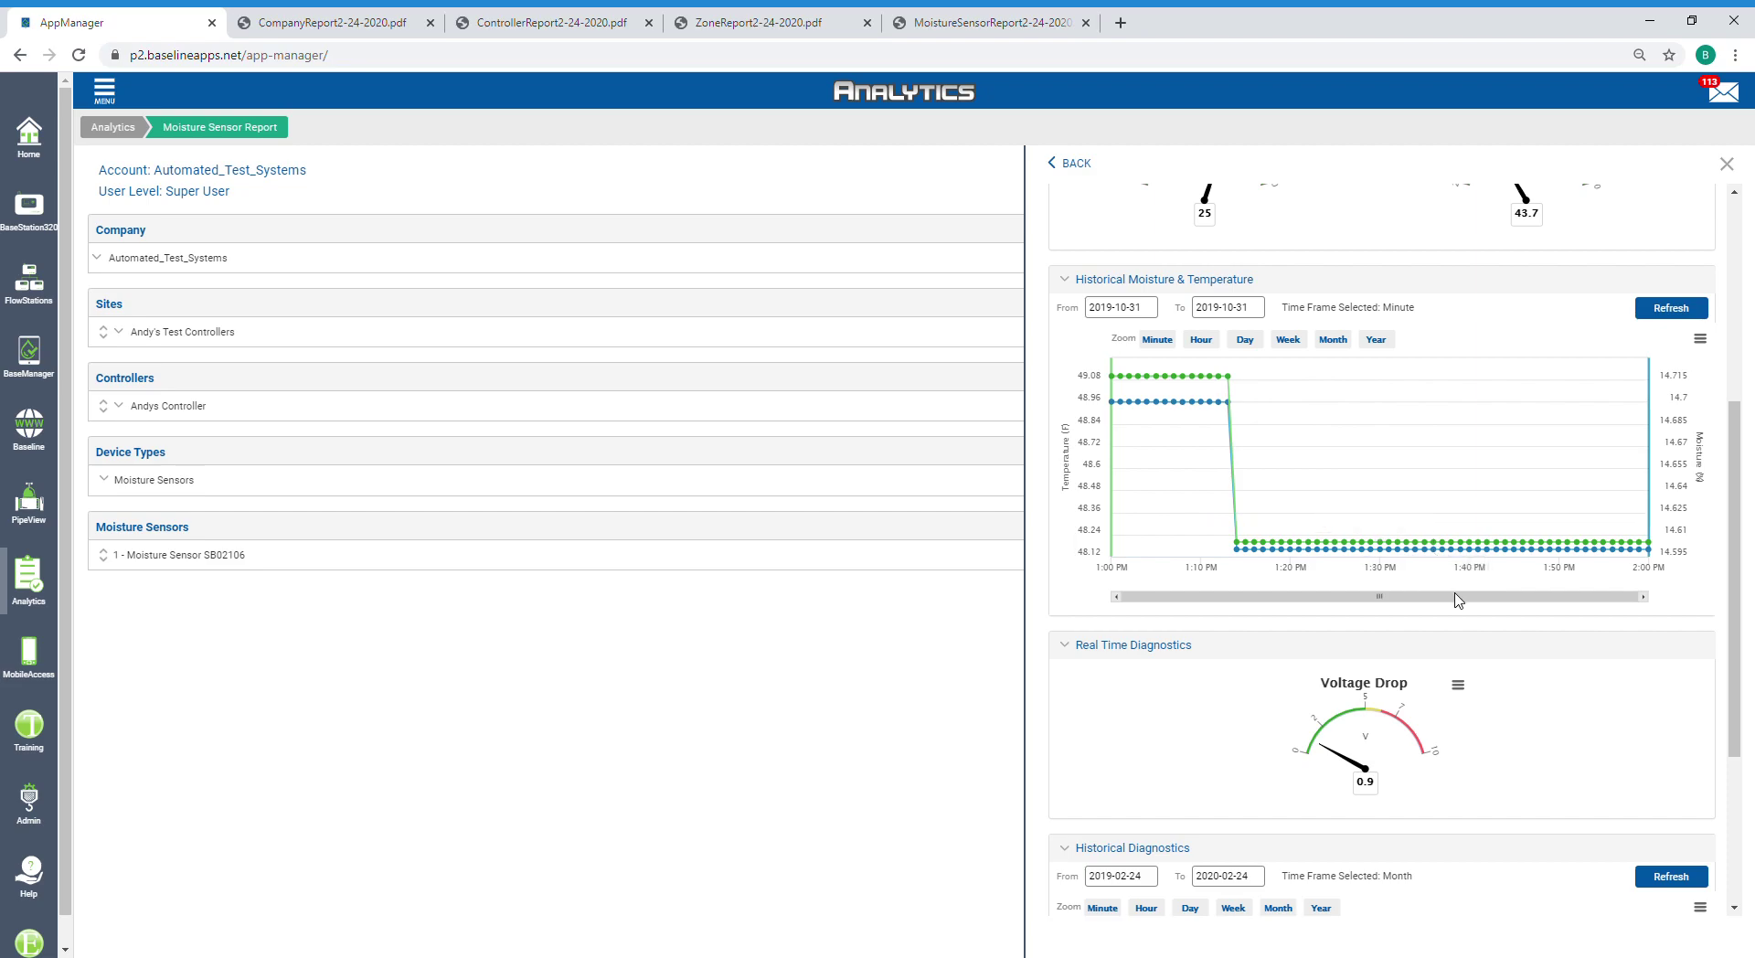
pyautogui.scroll(-3, 1457, 600)
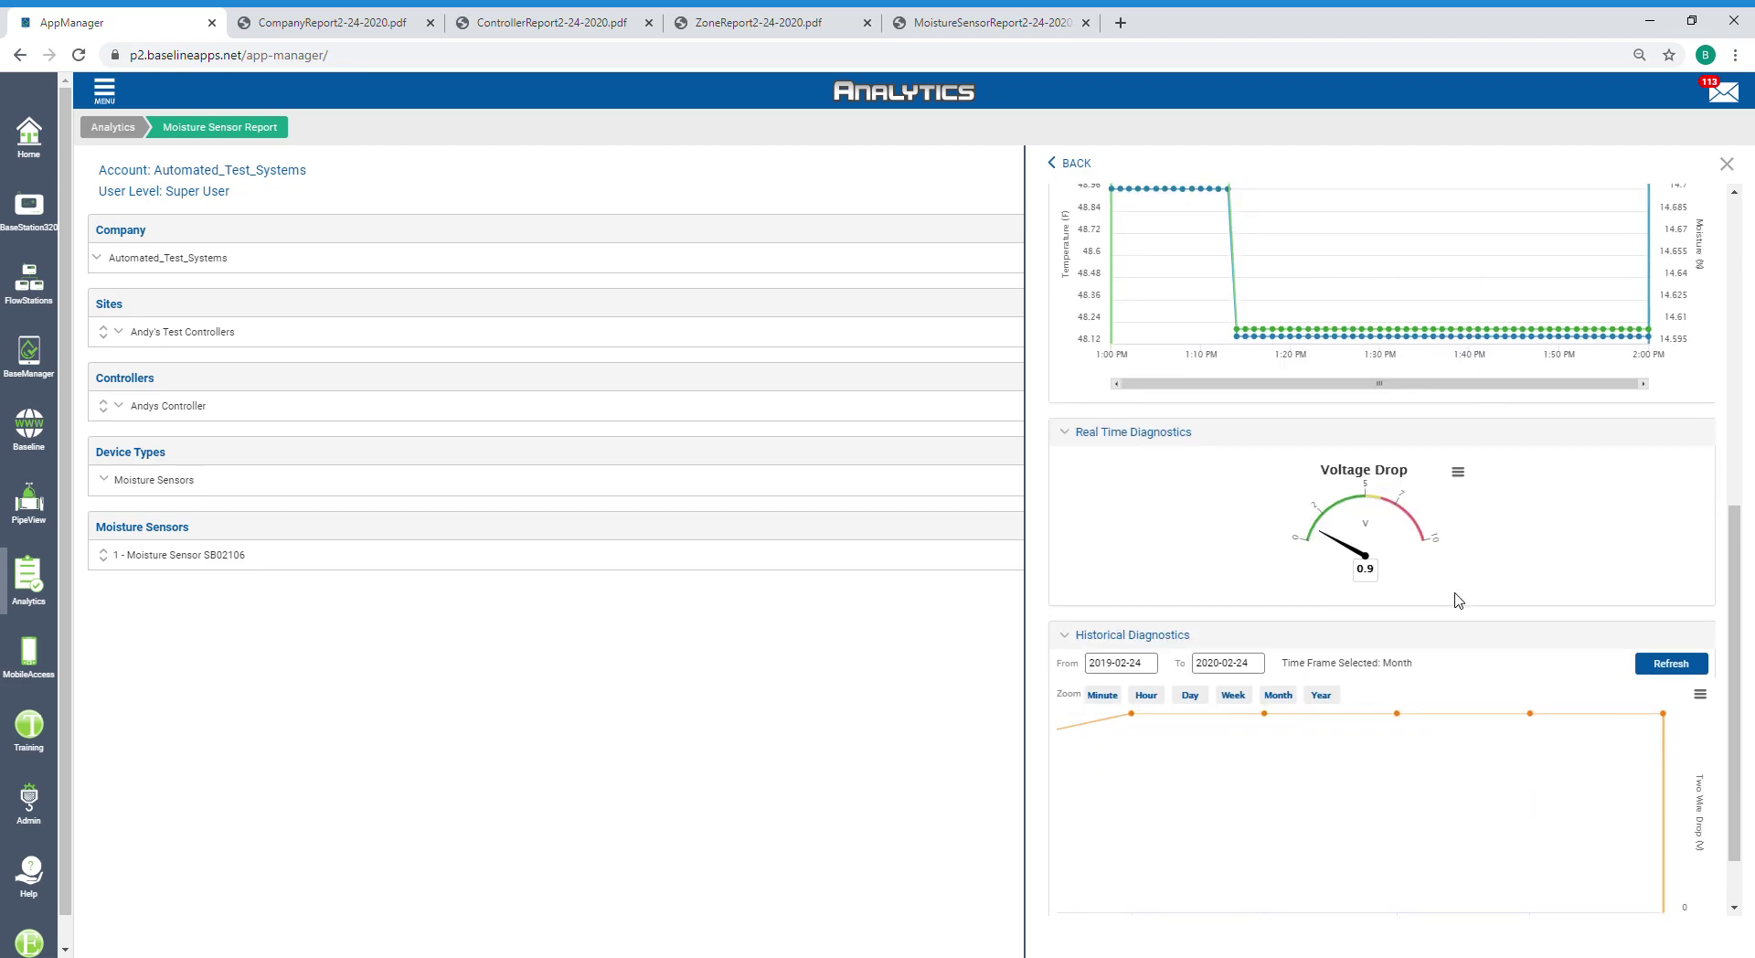
pyautogui.scroll(6, 1457, 600)
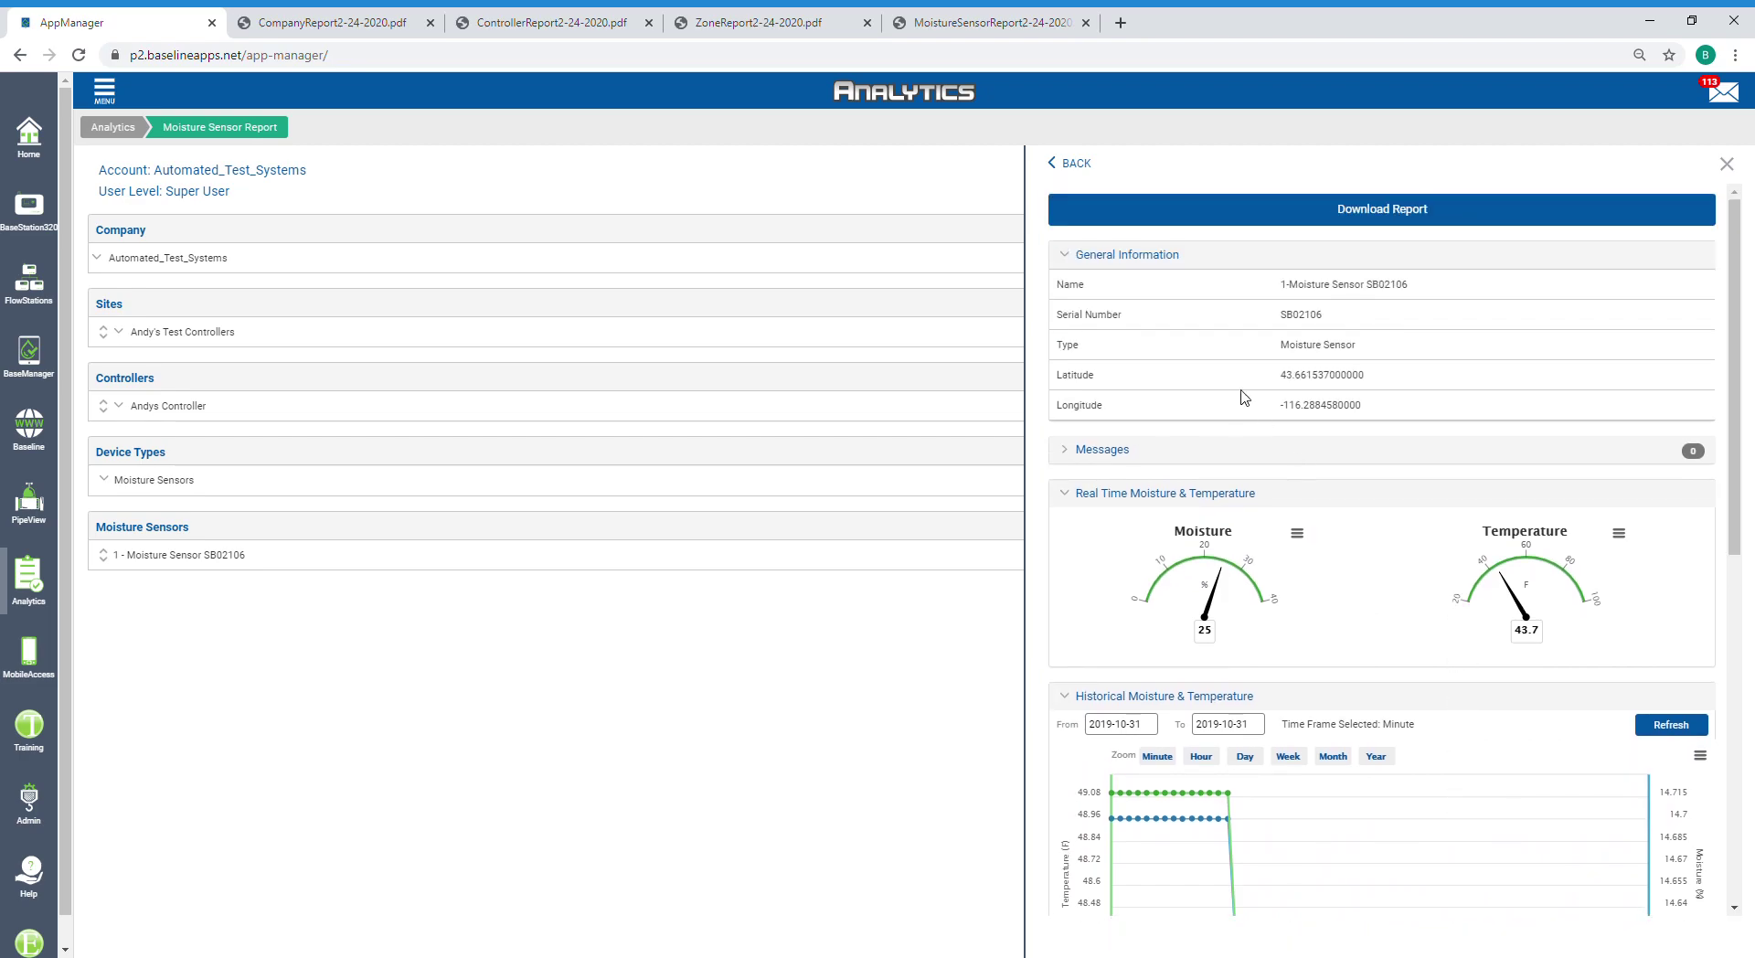
pyautogui.click(1075, 163)
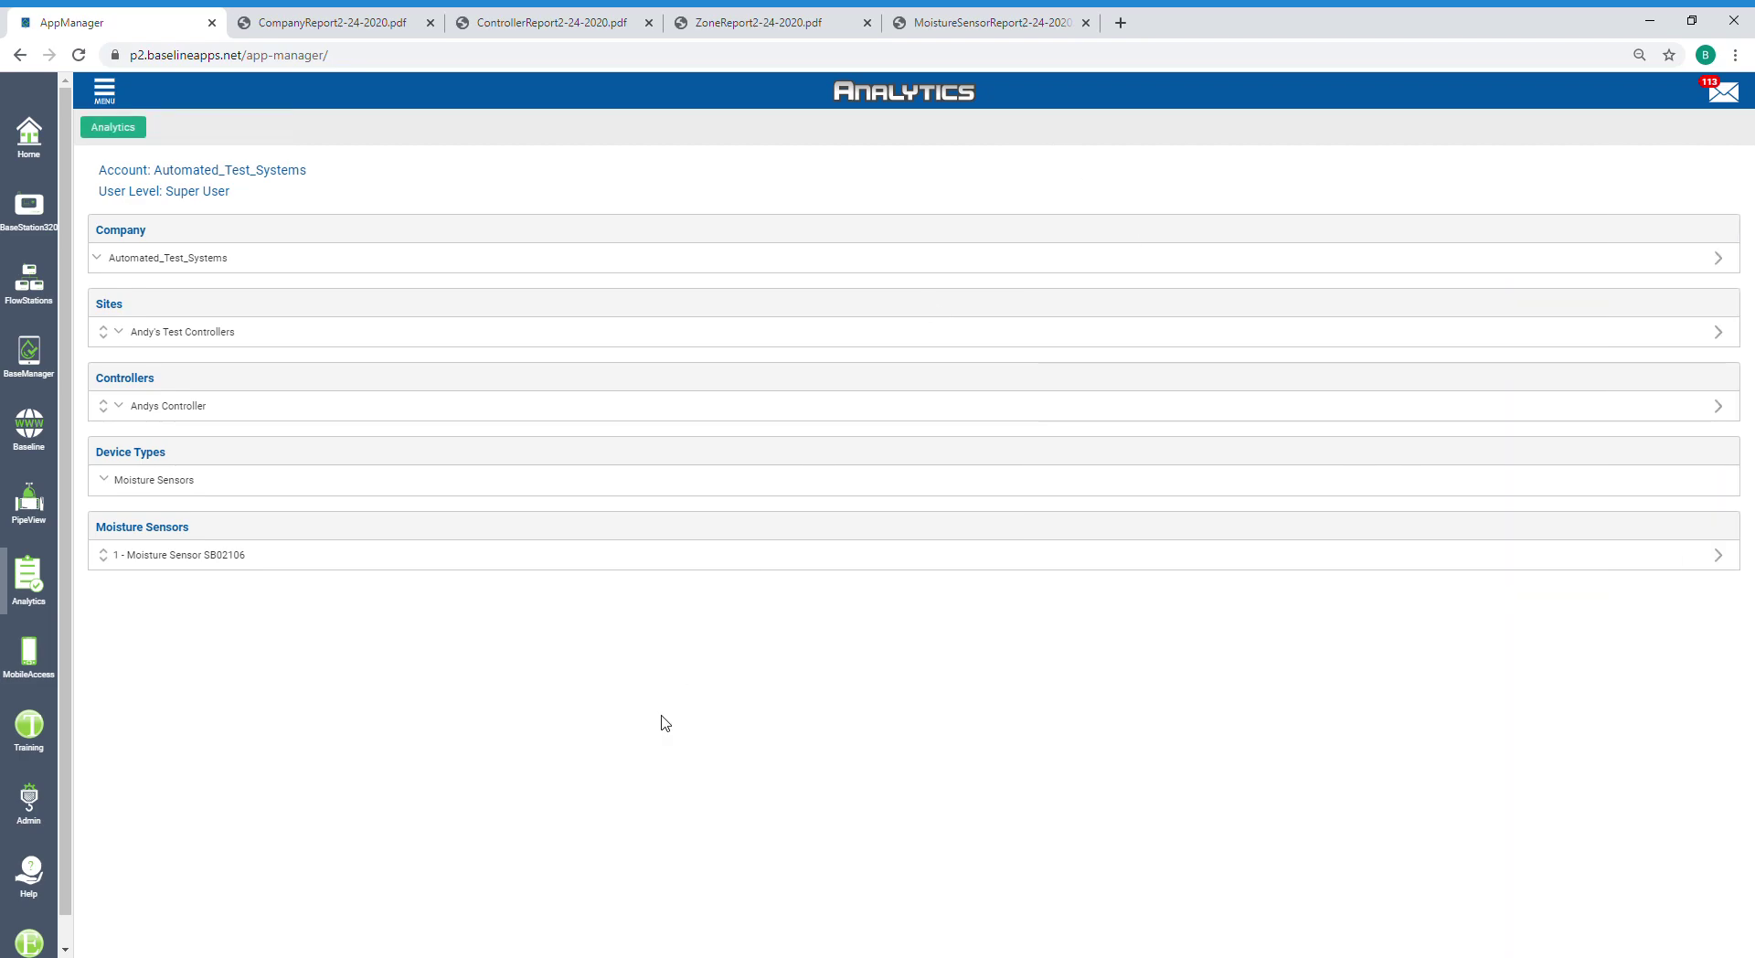